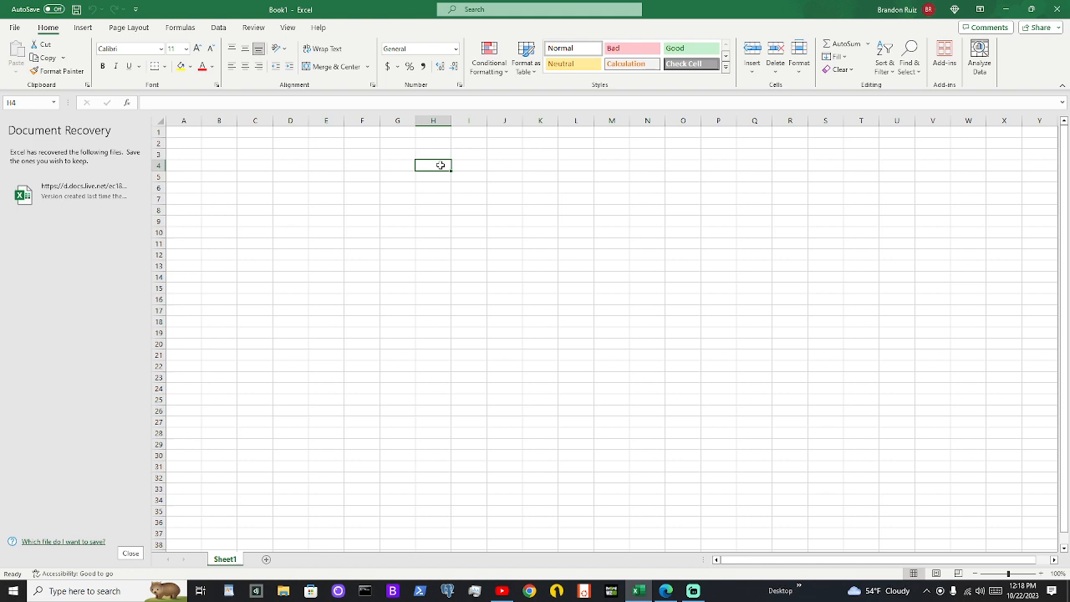
# Enter "Exercise Chart" as the chart title in cell H4
pyautogui.write('NUmber')
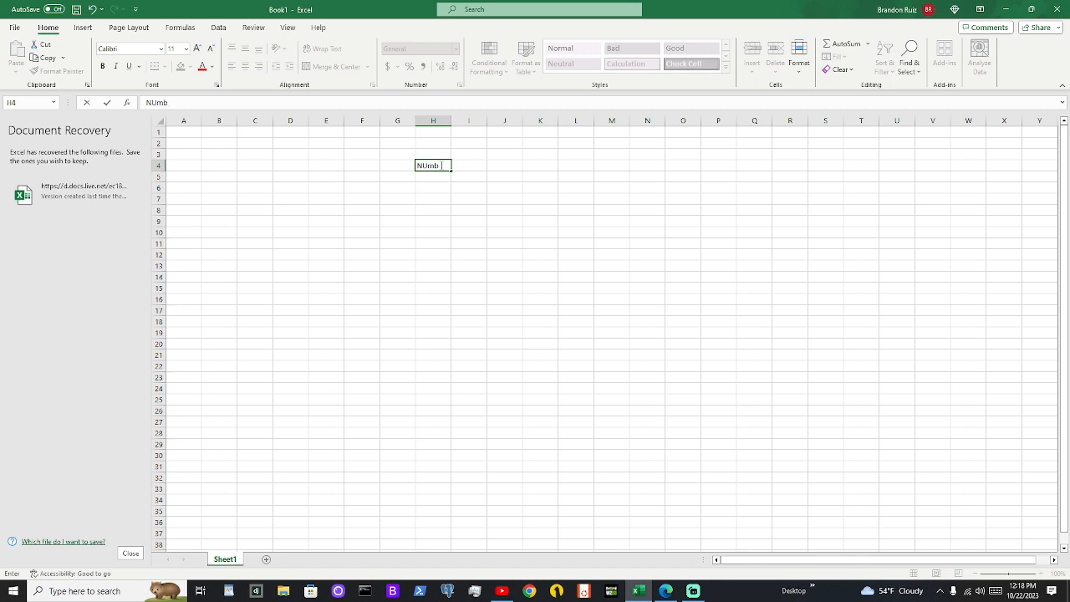
pyautogui.press('BackSpace')
pyautogui.press('BackSpace')
pyautogui.press('BackSpace')
pyautogui.press('BackSpace')
pyautogui.write('se char')
pyautogui.press('BackSpace')
pyautogui.press('BackSpace')
pyautogui.press('BackSpace')
pyautogui.press('BackSpace')
pyautogui.write('Chart')
pyautogui.press('Return')
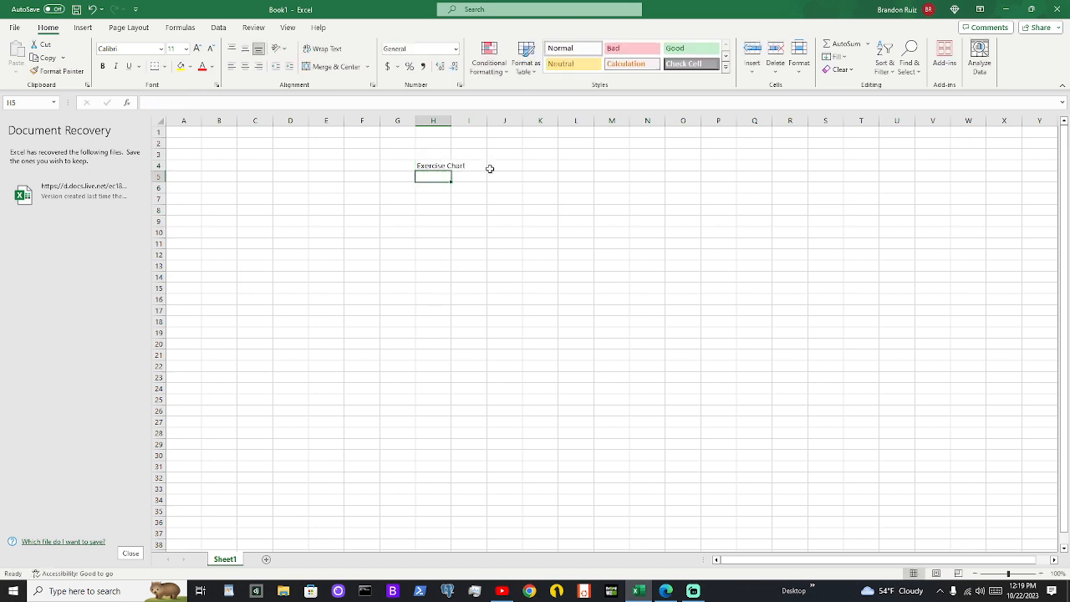
# Enter "Exercise Chart" as the first column header in cell H5, directly below the title
pyautogui.write('E')
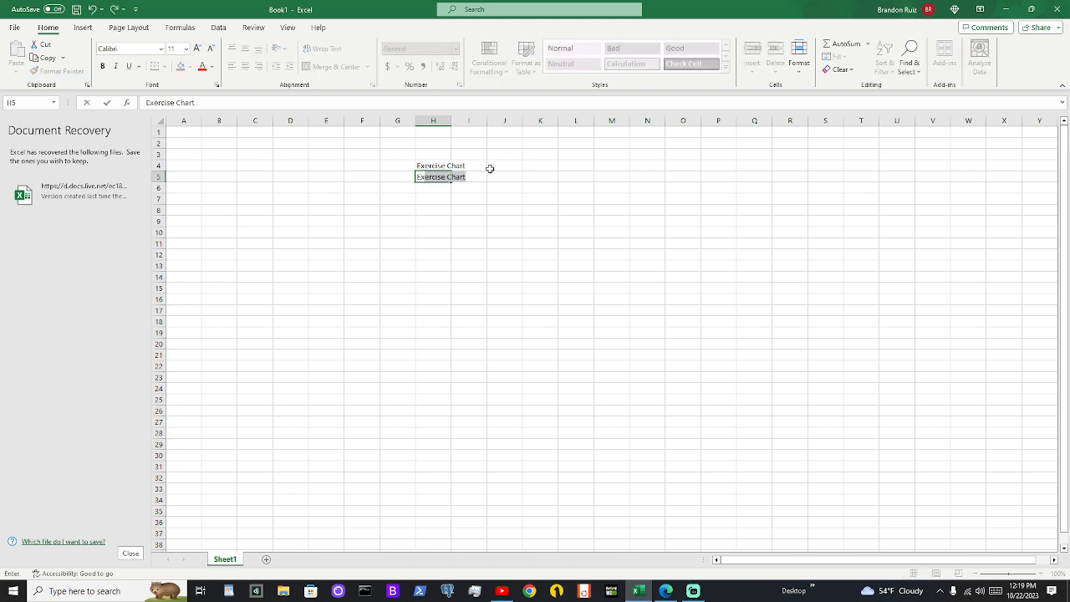
pyautogui.write('x')
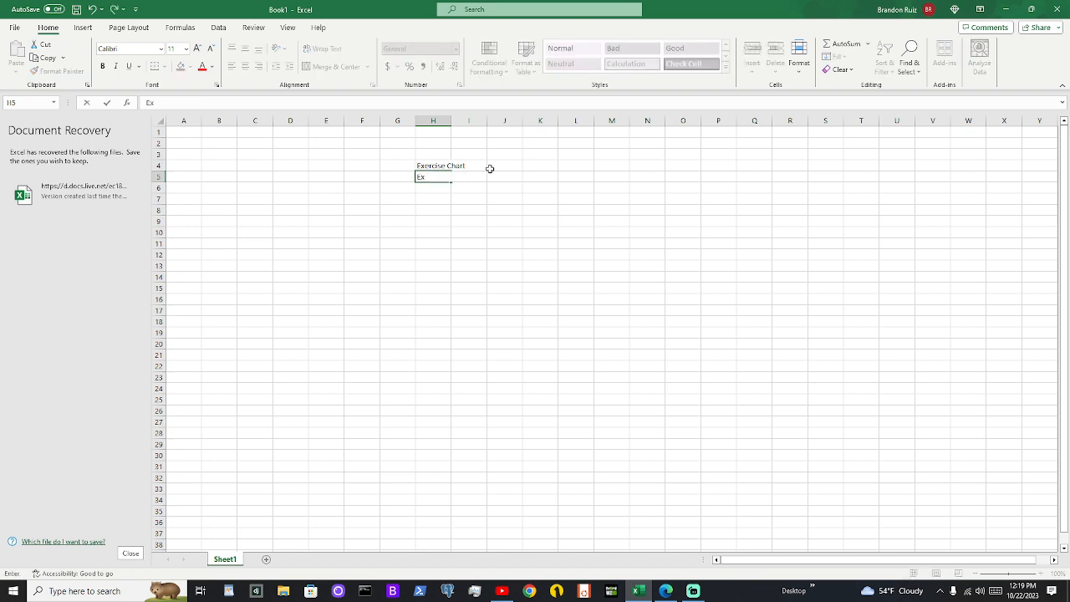
pyautogui.write('cercise Chart')
pyautogui.press('Tab')
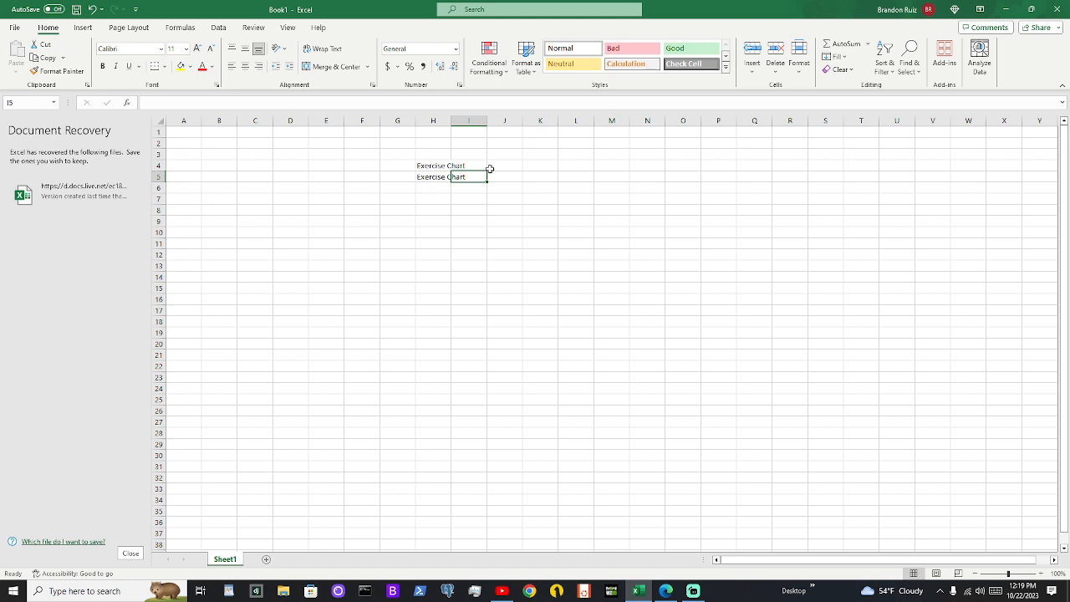
# Enter the column headers "daily" in I5 and "weekly" in J5
pyautogui.write('dall')
pyautogui.press('Tab')
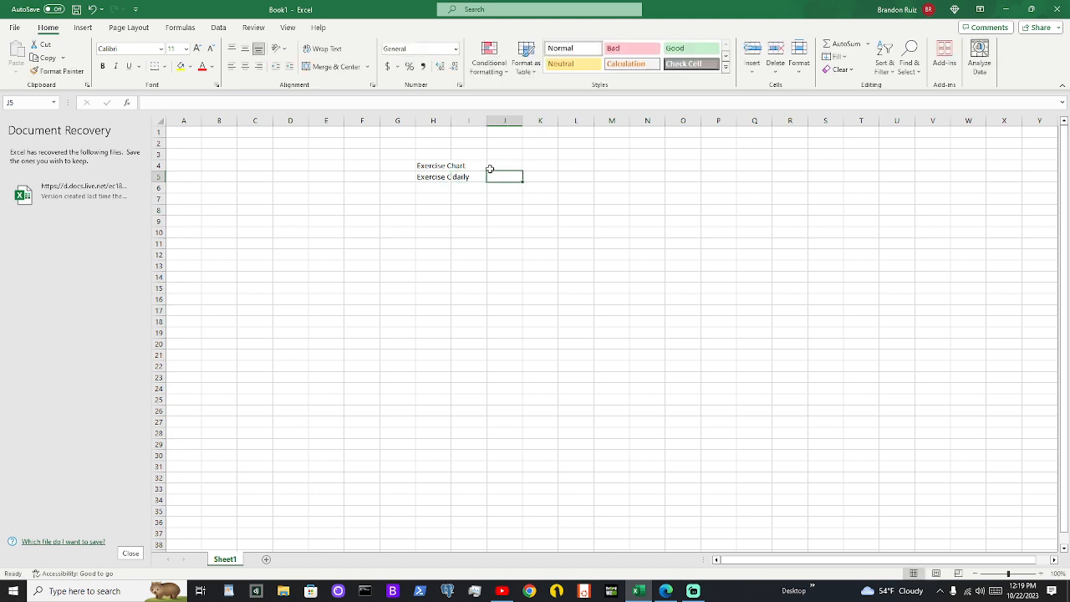
pyautogui.write('weekly')
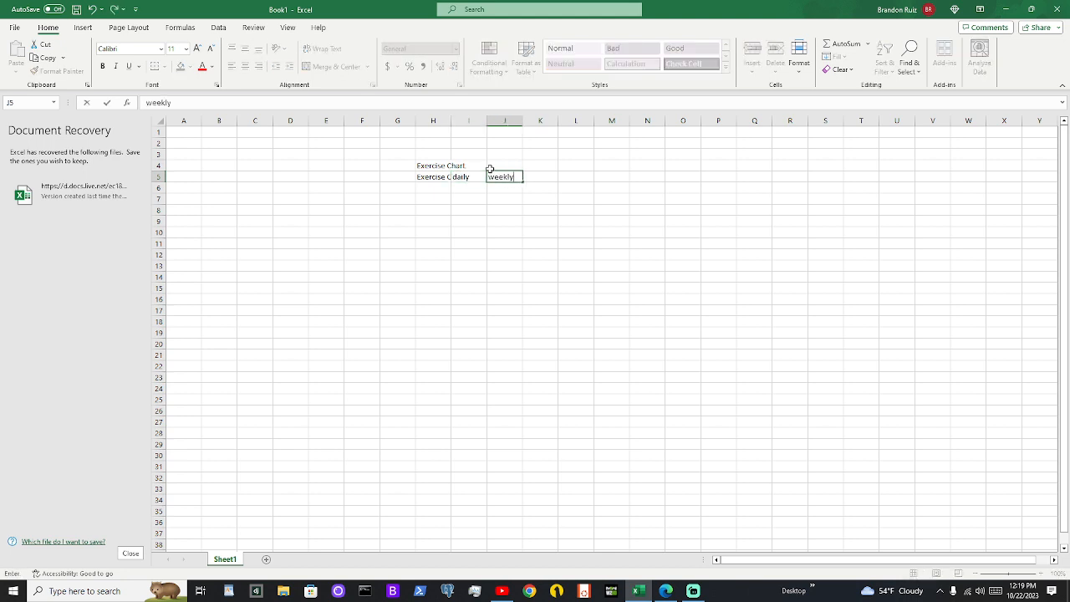
pyautogui.press('Tab')
# Enter the column header "Monthly" in cell K5
pyautogui.write('MOnthl')
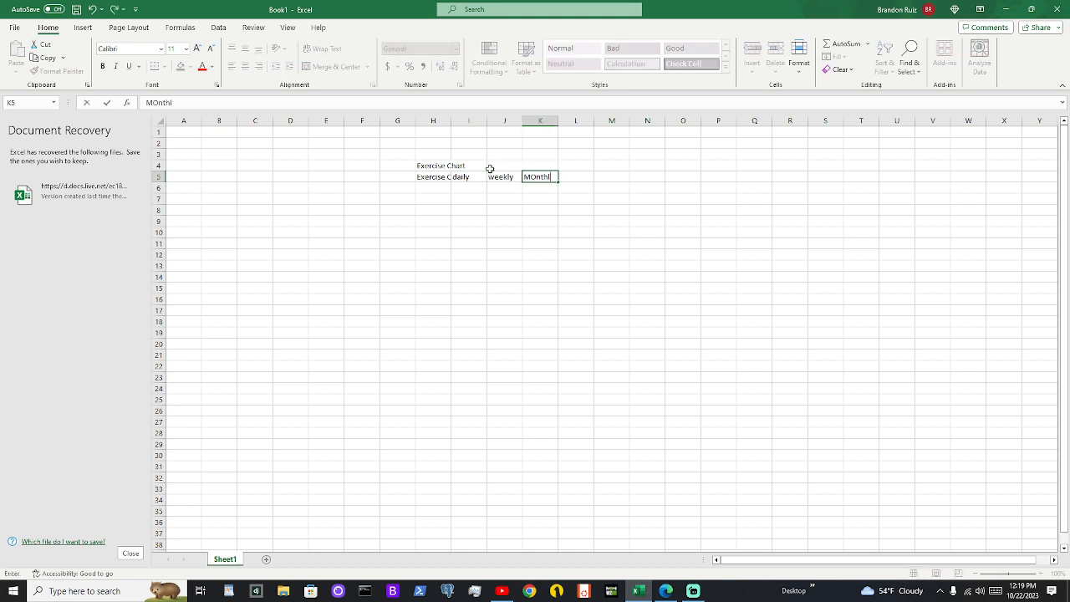
pyautogui.press('BackSpace')
pyautogui.press('BackSpace')
pyautogui.press('BackSpace')
pyautogui.press('BackSpace')
pyautogui.press('BackSpace')
pyautogui.write('onthly')
pyautogui.press('Tab')
# Enter the column headers "3 months" in L5 and "1 year" in M5 to complete the header row
pyautogui.write('ye')
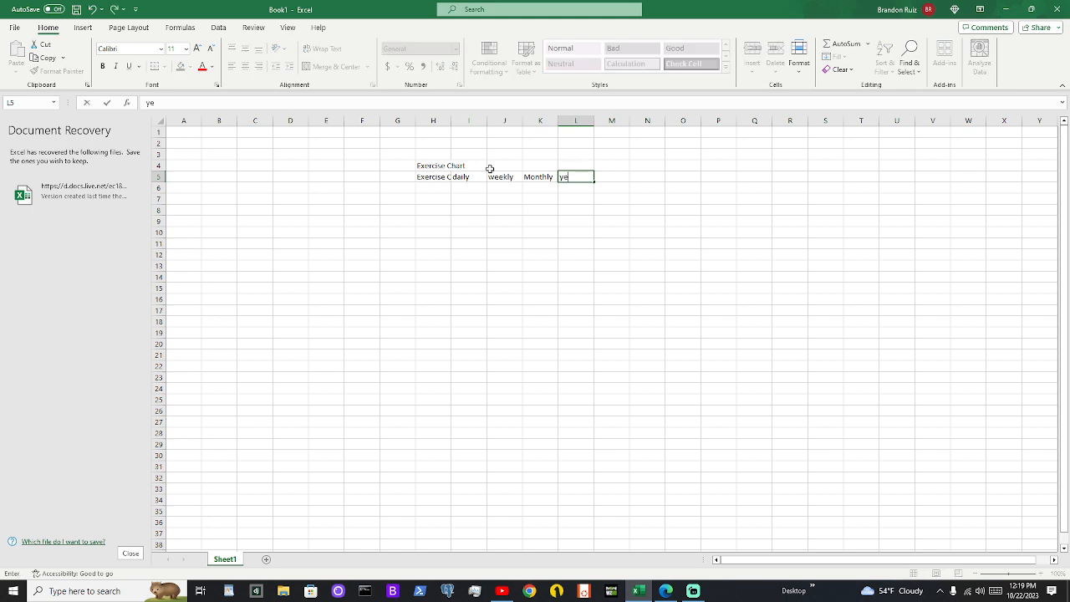
pyautogui.write('a')
pyautogui.press('BackSpace')
pyautogui.press('BackSpace')
pyautogui.press('BackSpace')
pyautogui.write('3moth')
pyautogui.press('BackSpace')
pyautogui.press('BackSpace')
pyautogui.press('BackSpace')
pyautogui.press('BackSpace')
pyautogui.press('BackSpace')
pyautogui.write('3 months')
pyautogui.press('Tab')
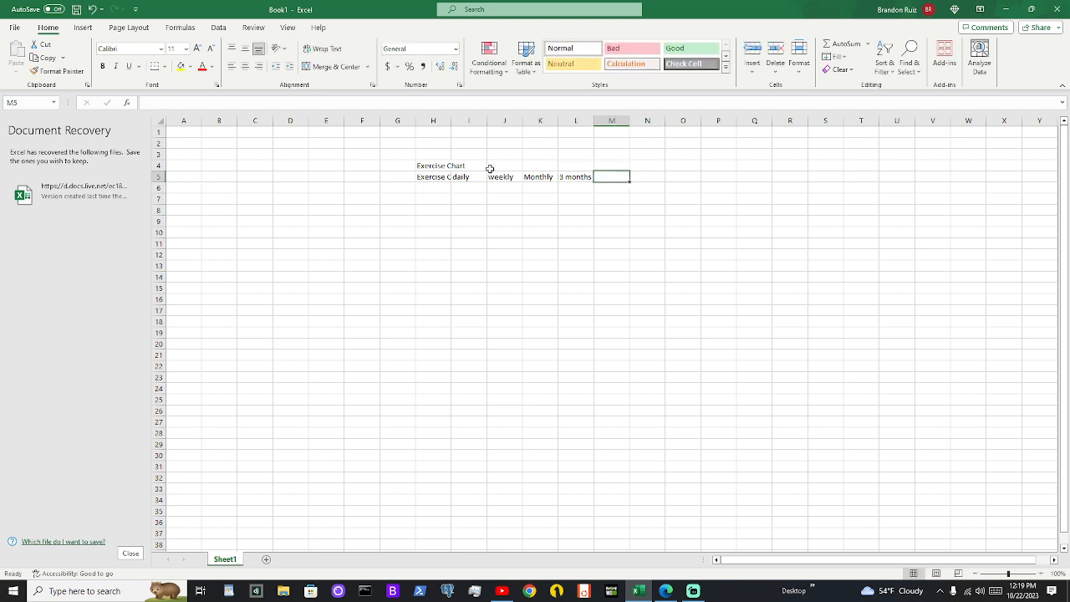
pyautogui.write('y')
pyautogui.write(' year')
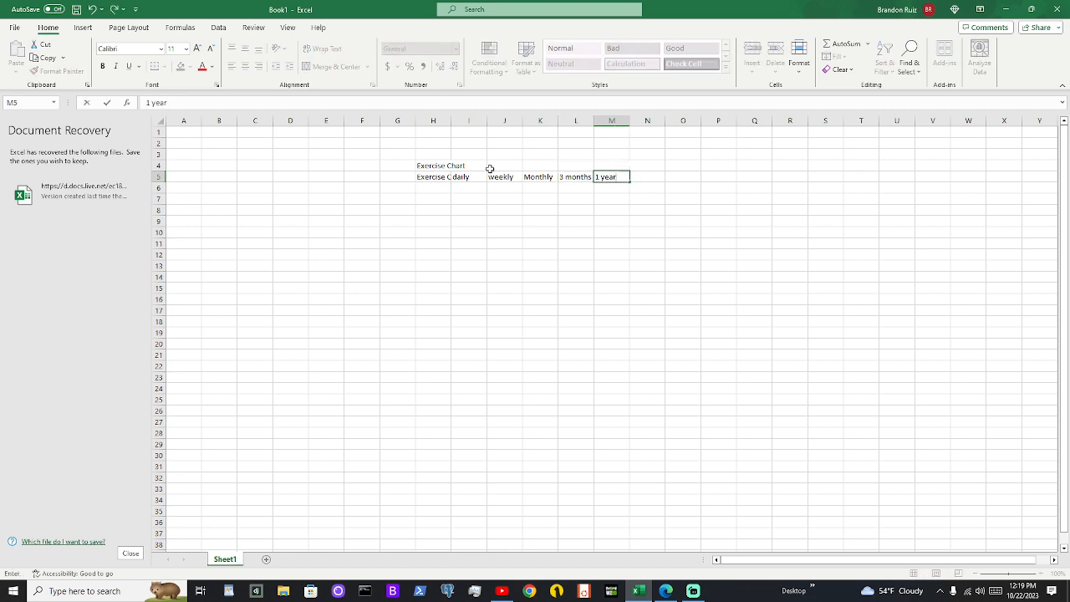
pyautogui.press('Return')
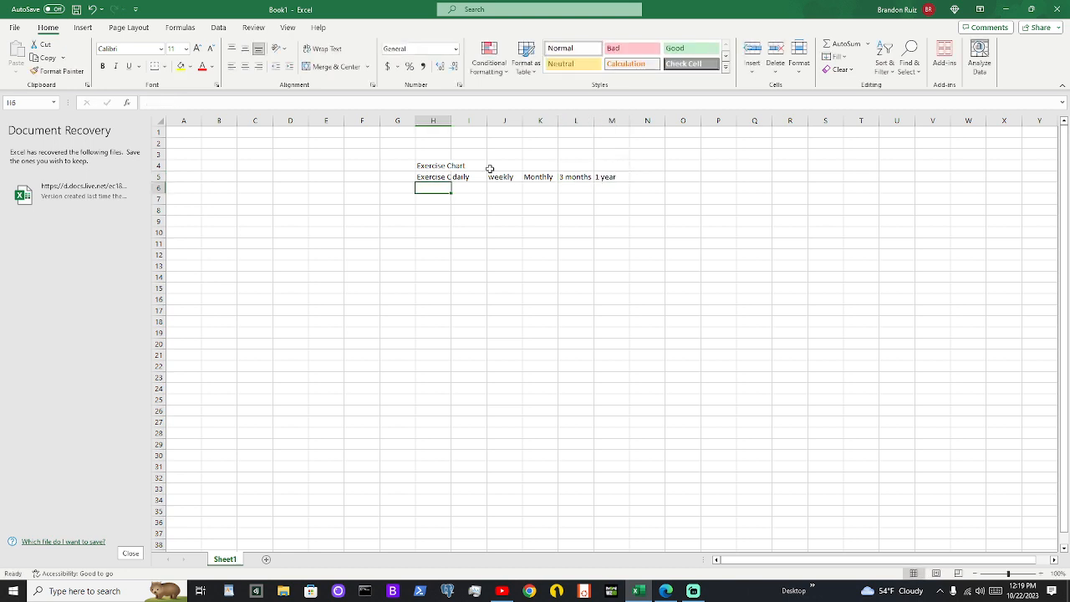
# List the exercises "pushups", "sits ups" and "pull ups" in cells H6 to H8
pyautogui.write('pushups')
pyautogui.press('Return')
pyautogui.write('s')
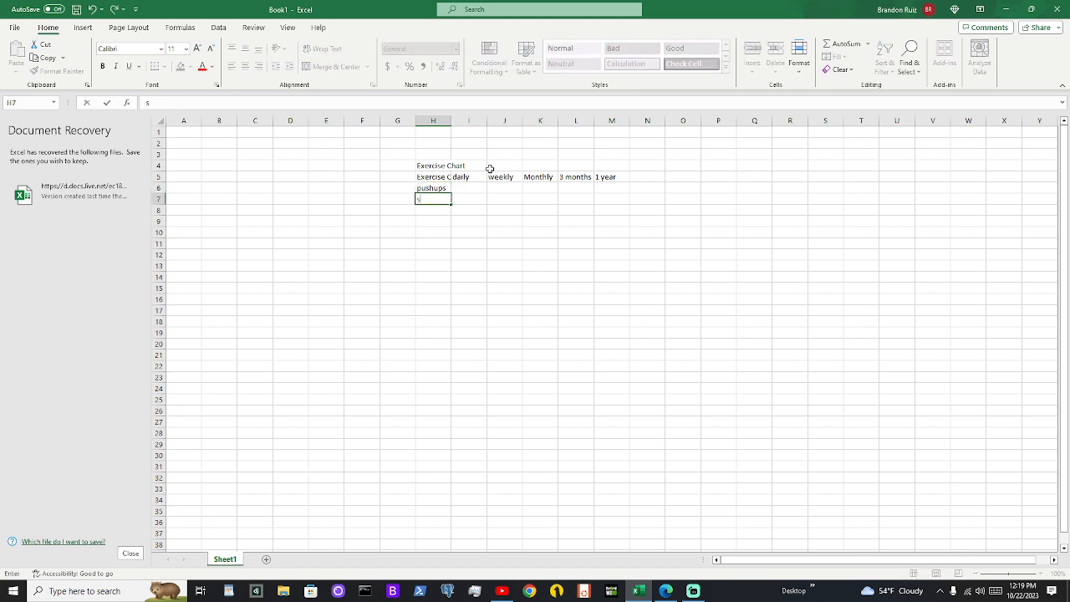
pyautogui.write('its ups')
pyautogui.press('Return')
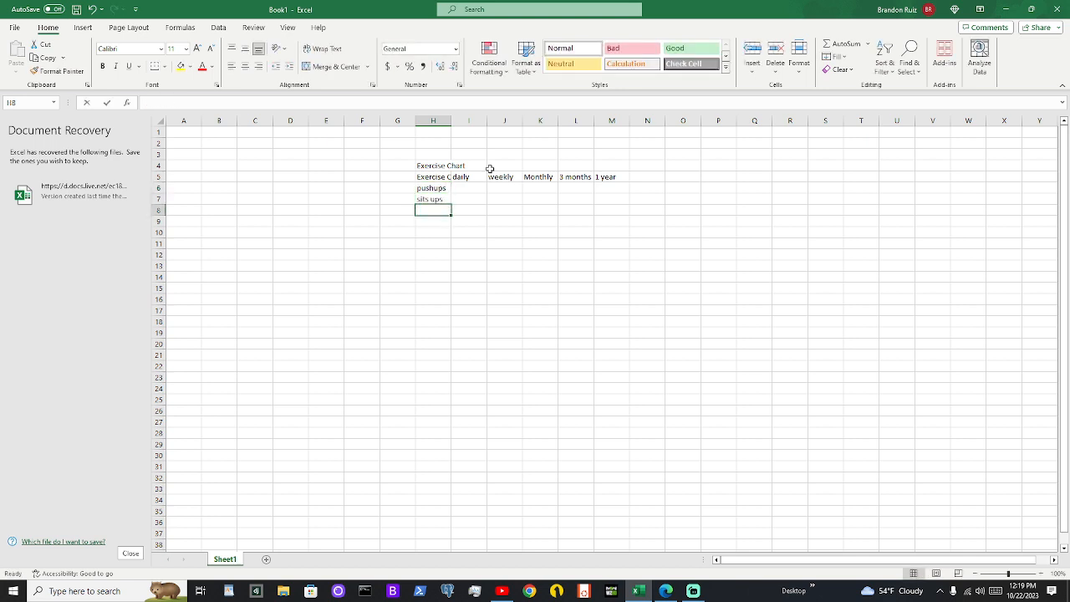
pyautogui.write('pull ups')
pyautogui.press('Return')
# Add the exercises "squats" and "burpees" to the list in cells H9 and H10
pyautogui.write('squ')
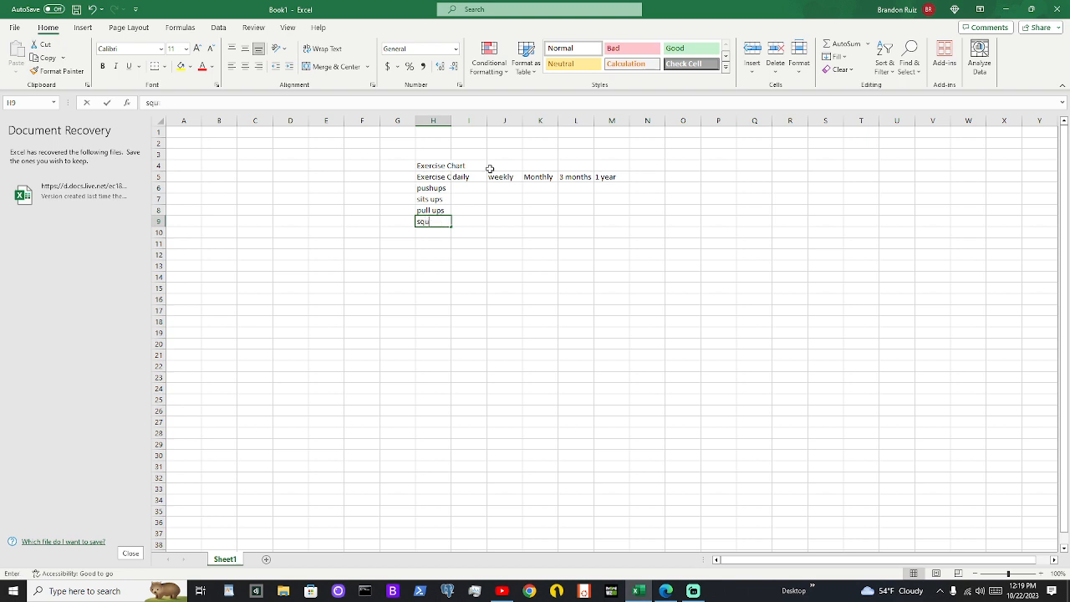
pyautogui.write('ats')
pyautogui.press('Return')
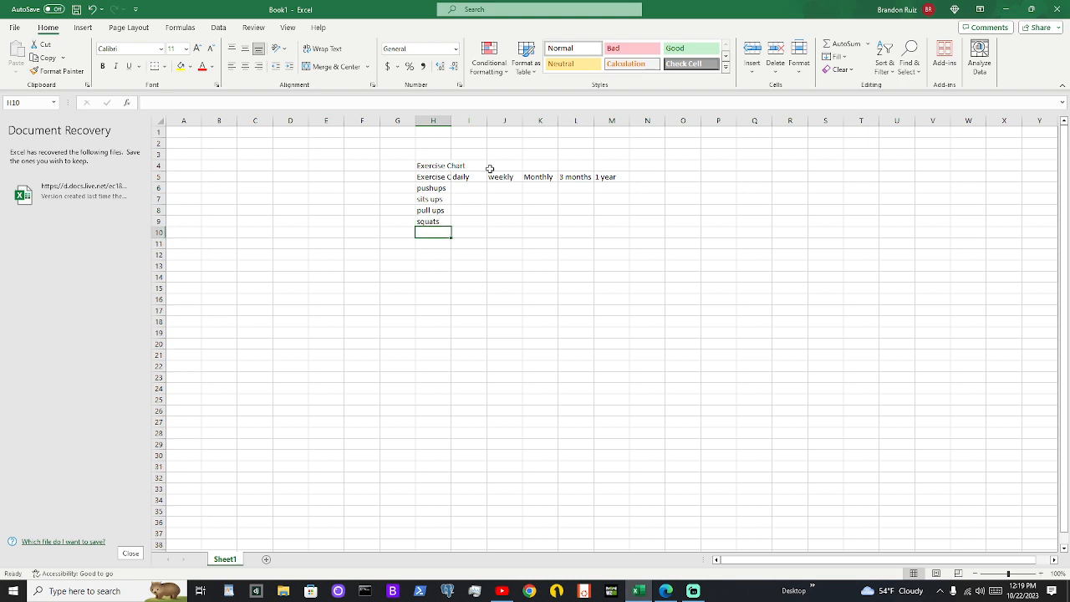
pyautogui.write('curls')
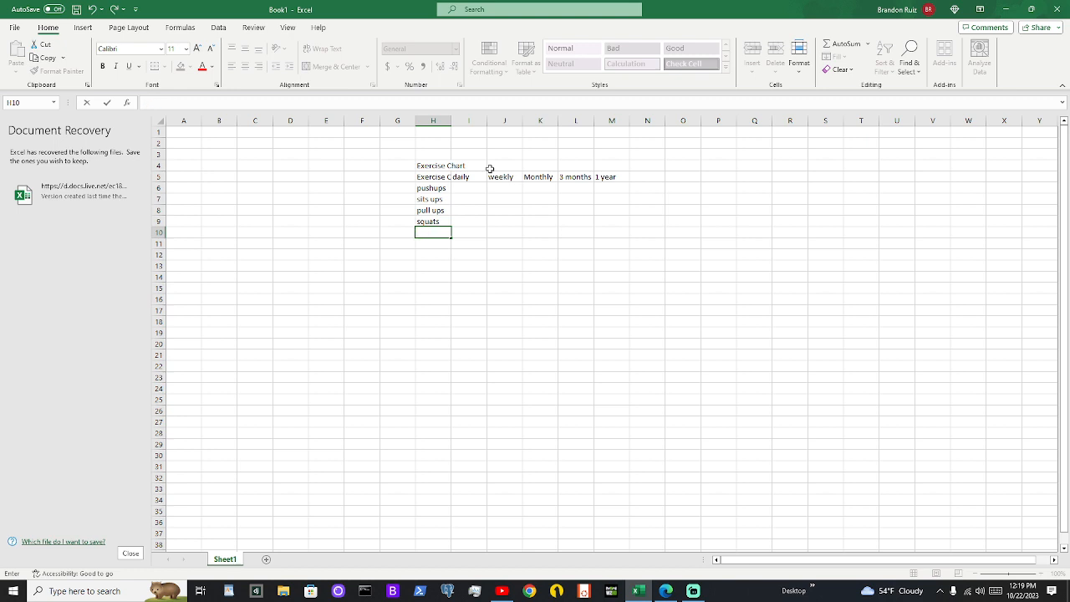
pyautogui.write('burpees')
pyautogui.press('Return')
# Merge and center the Exercise Chart title across the range H3:M4
pyautogui.moveTo(422, 165); pyautogui.dragTo(617, 167)
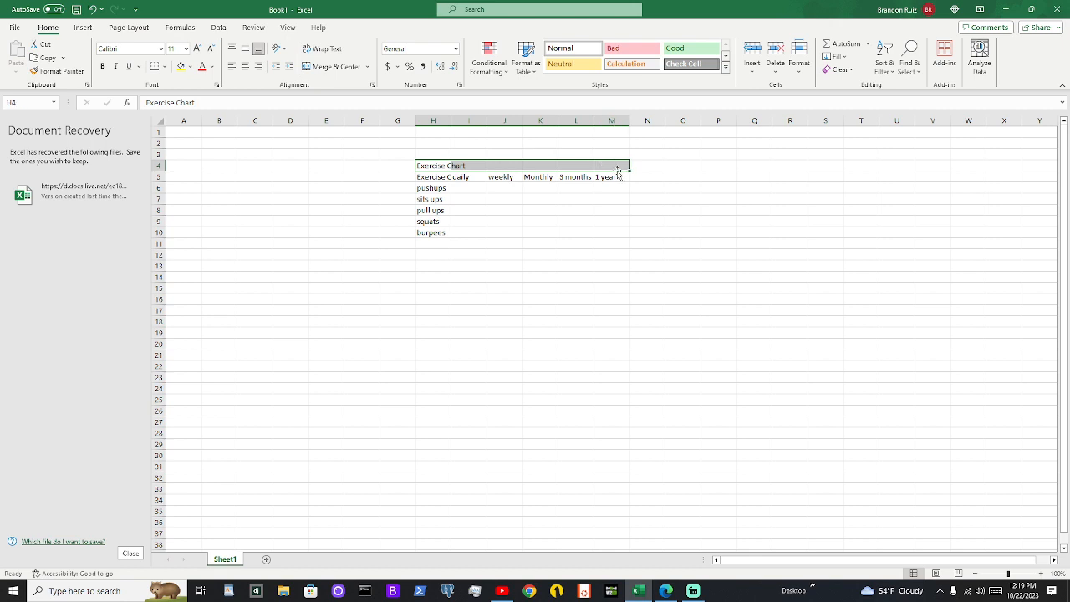
pyautogui.moveTo(434, 166); pyautogui.dragTo(613, 156)
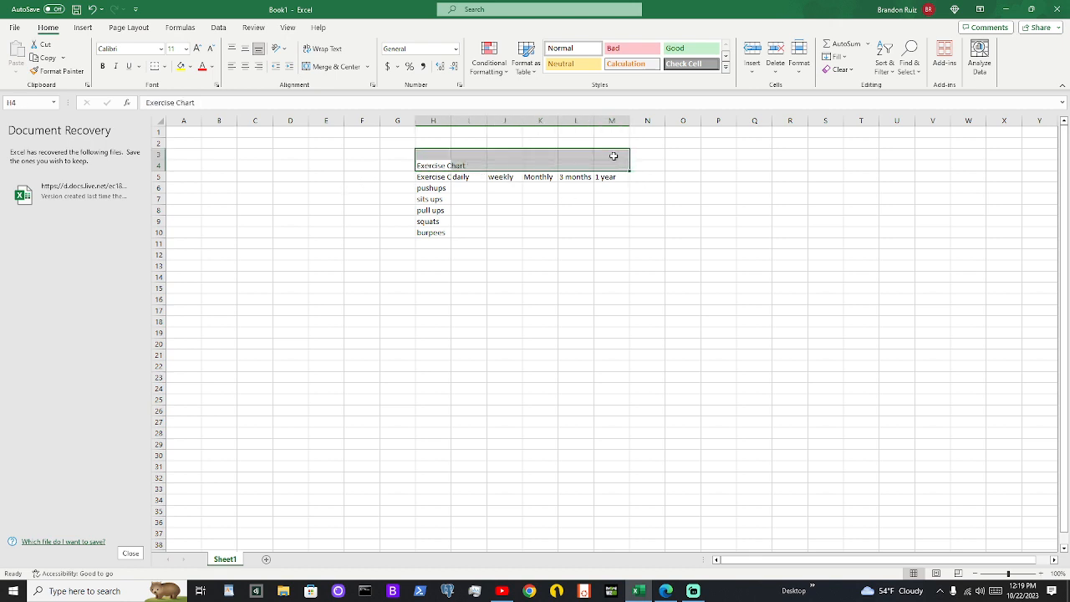
pyautogui.click(334, 68)
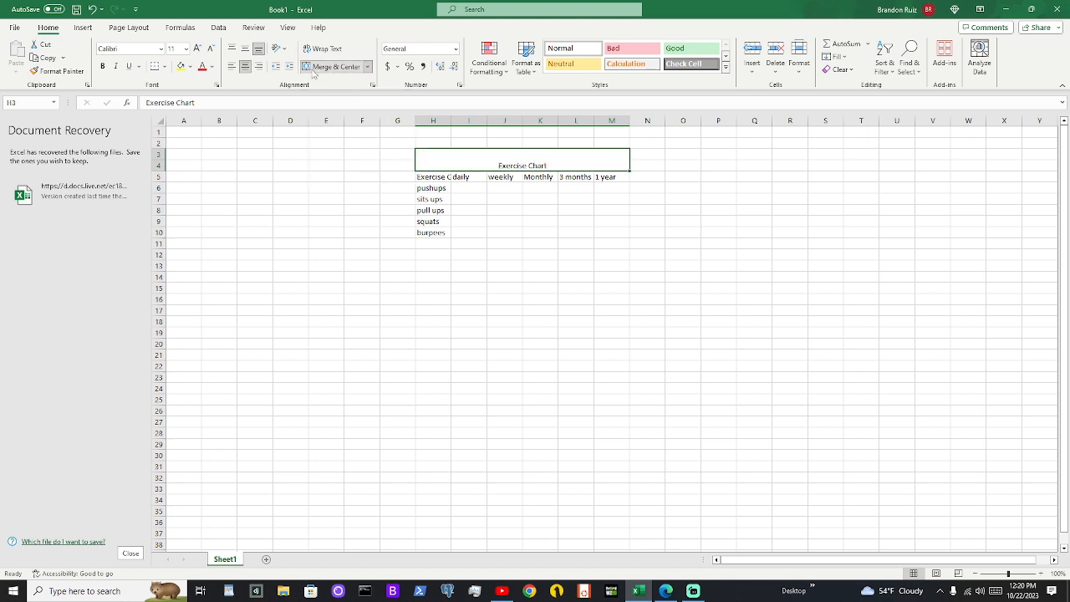
# Align the Exercise Chart title vertically to the middle of its merged cell
pyautogui.click(233, 49)
pyautogui.click(245, 50)
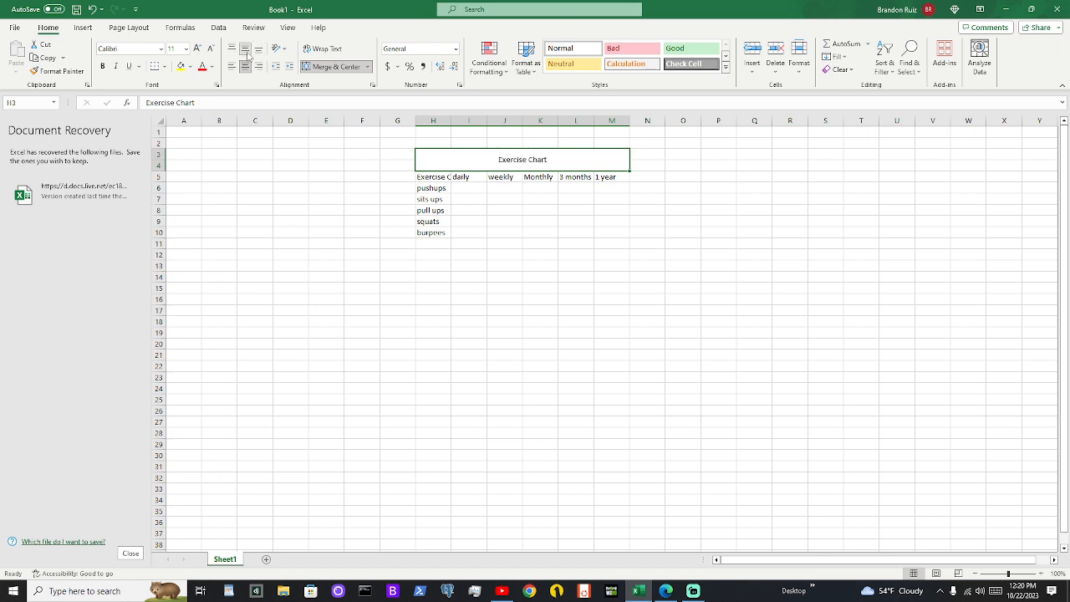
pyautogui.click(258, 49)
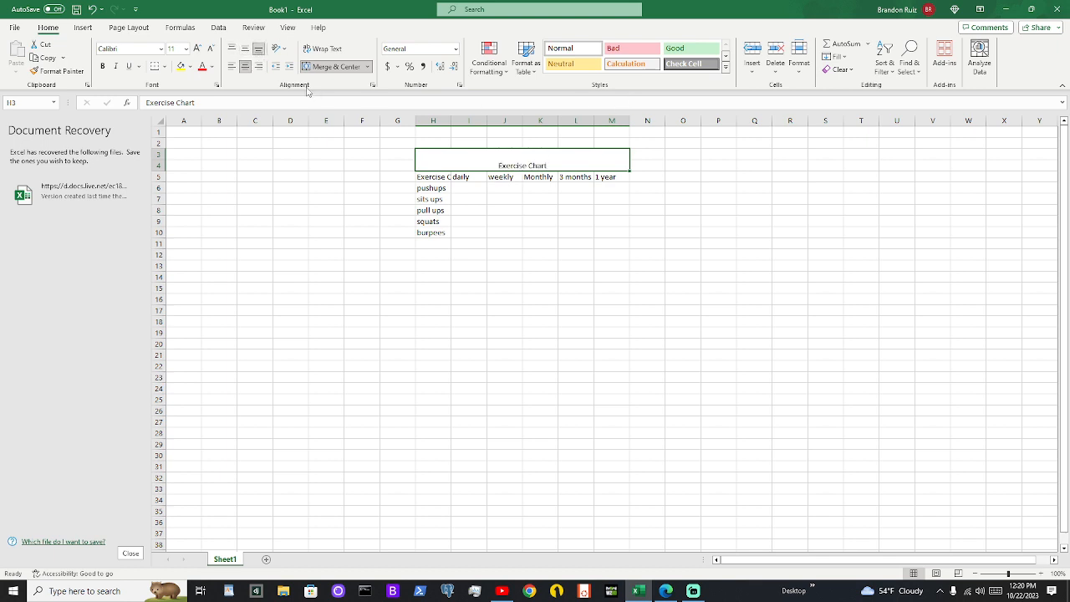
pyautogui.click(245, 49)
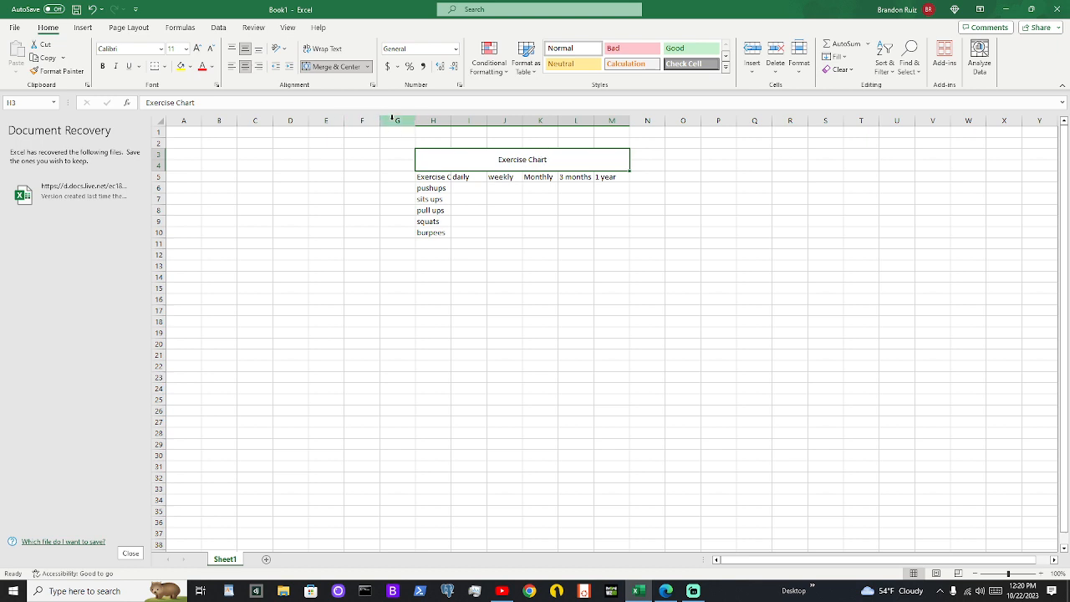
# Fill the merged Exercise Chart title cell with a light blue theme color
pyautogui.click(191, 66)
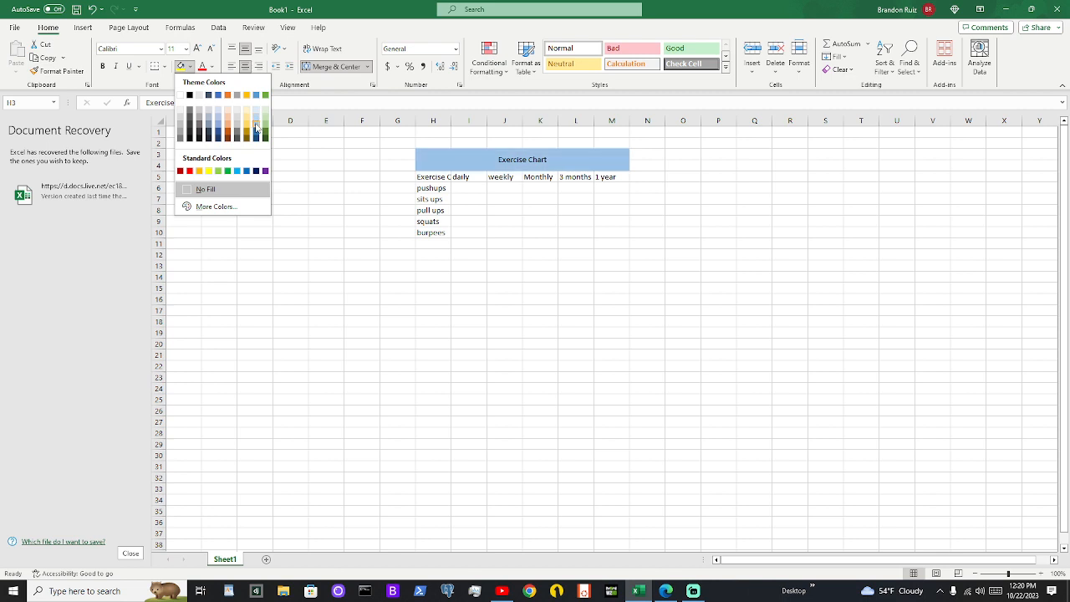
pyautogui.click(256, 127)
pyautogui.click(298, 167)
pyautogui.moveTo(432, 176); pyautogui.dragTo(604, 175)
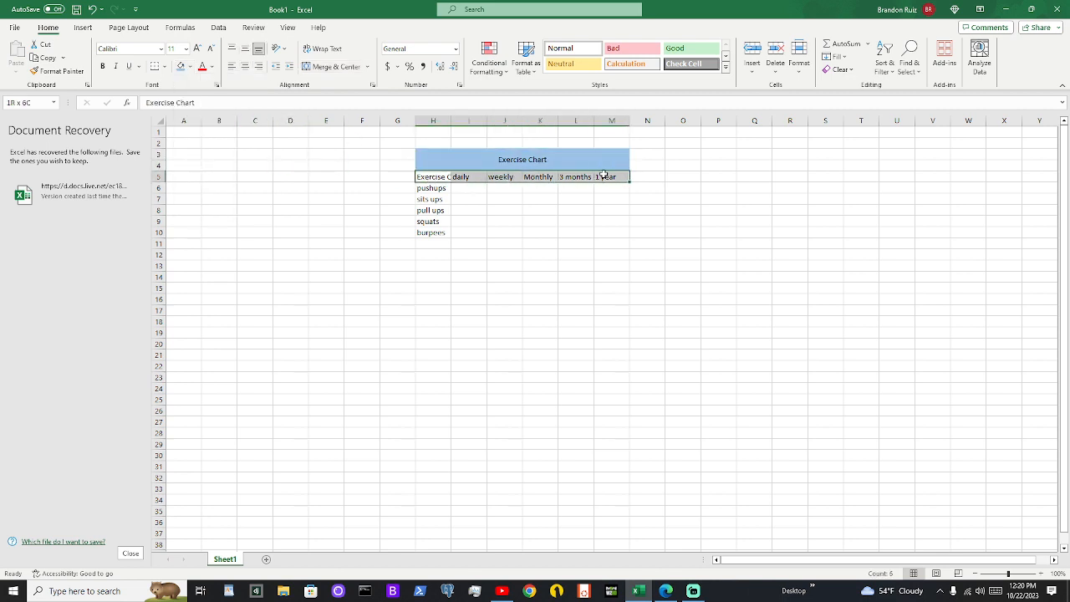
pyautogui.click(477, 210)
pyautogui.click(440, 178)
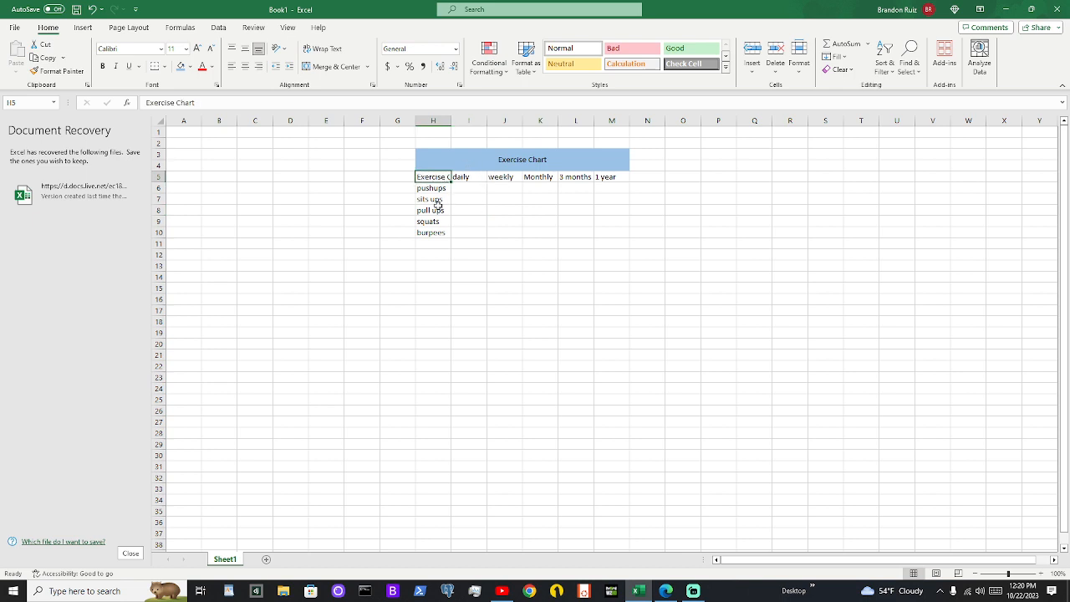
pyautogui.click(576, 178)
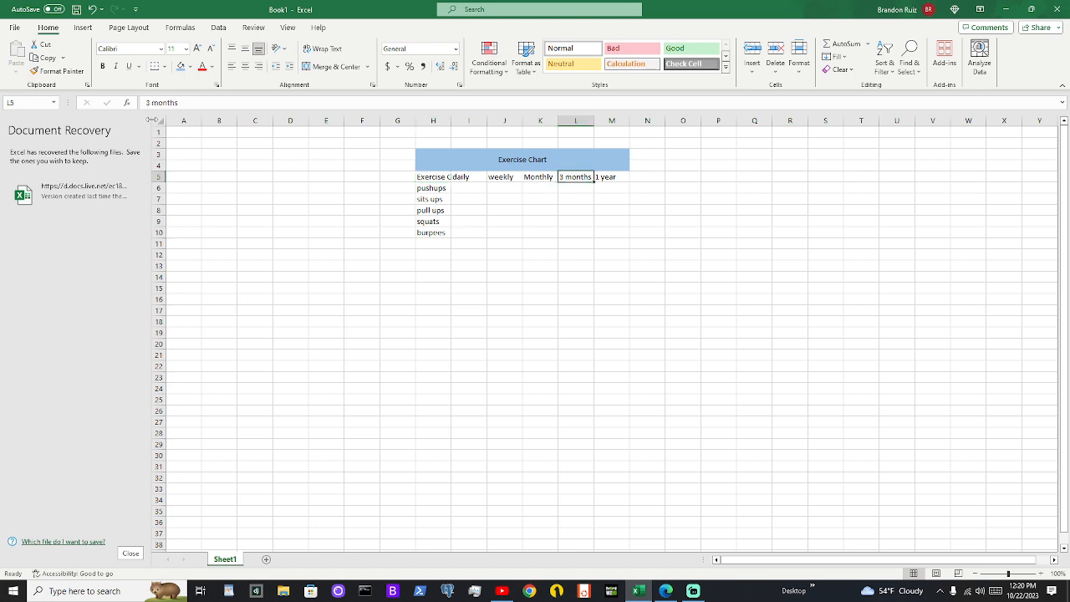
# AutoFit the width of all columns on the sheet to their contents
pyautogui.click(160, 124)
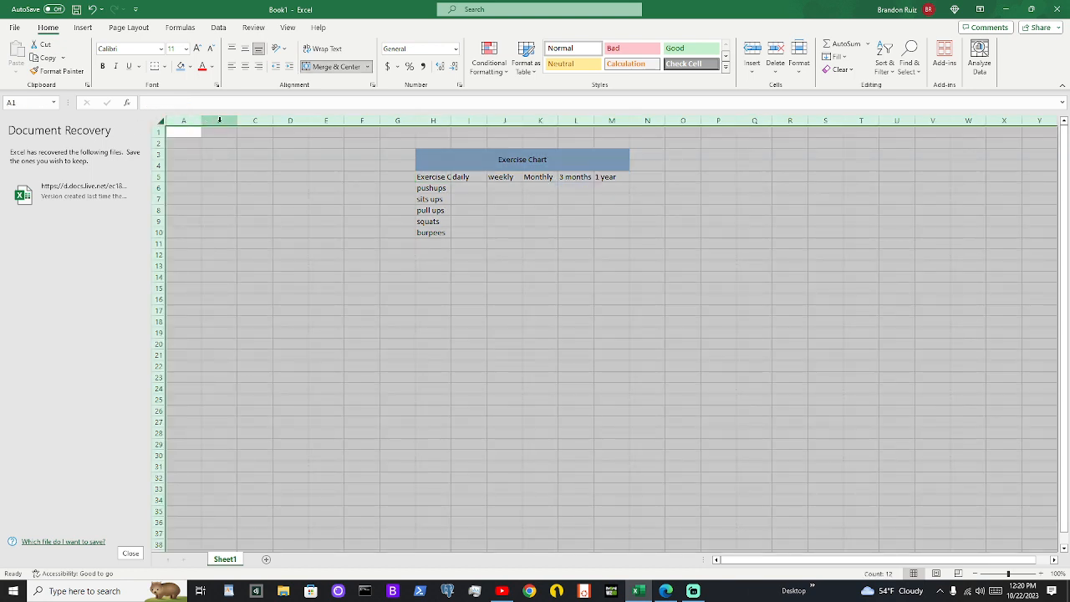
pyautogui.doubleClick(377, 120)
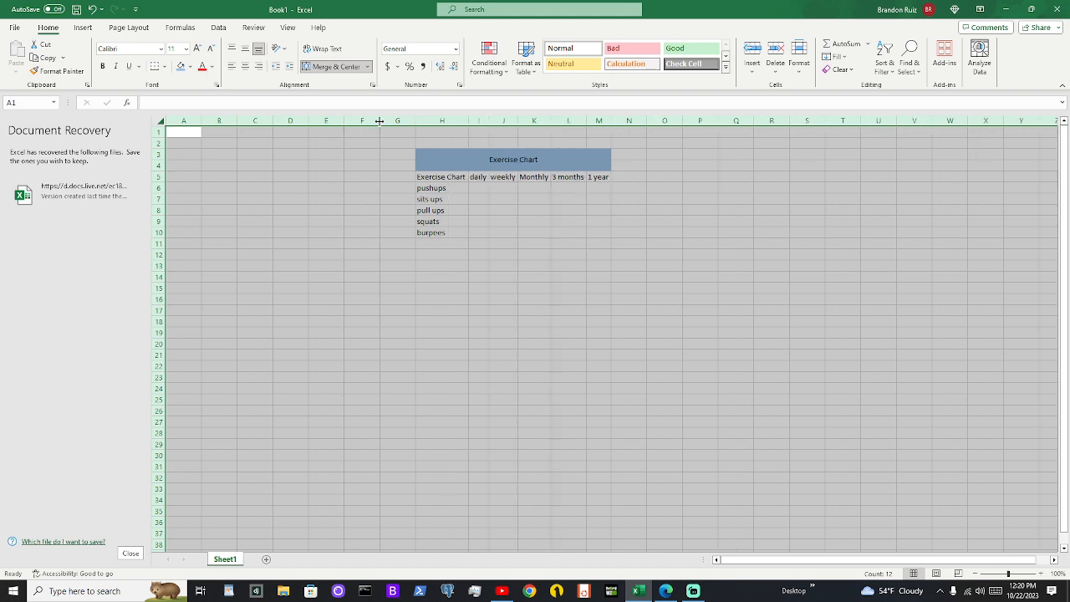
pyautogui.click(474, 196)
pyautogui.moveTo(455, 176); pyautogui.dragTo(547, 229)
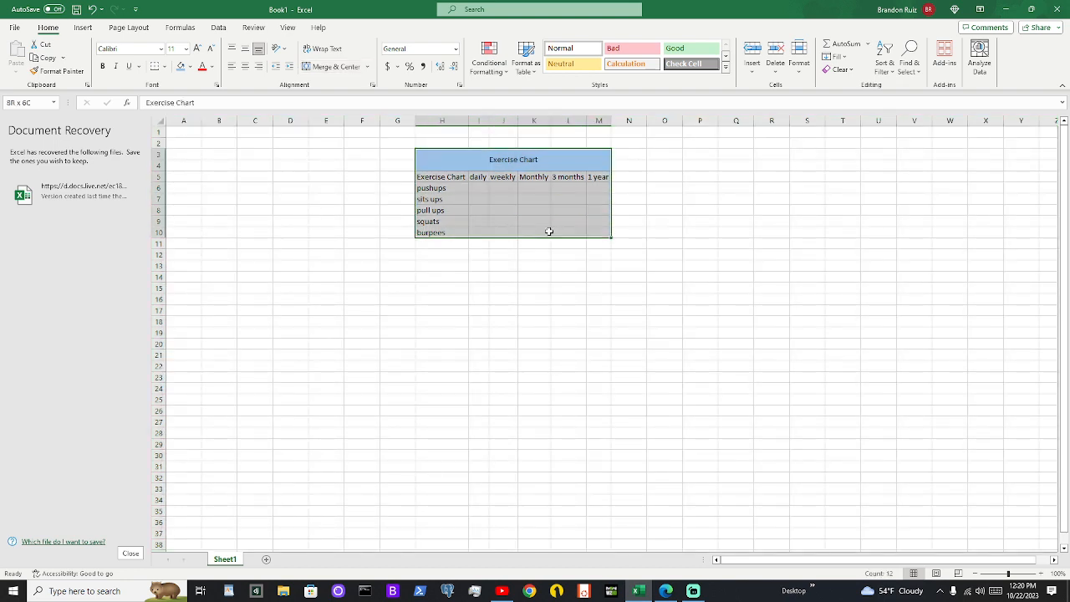
pyautogui.click(368, 218)
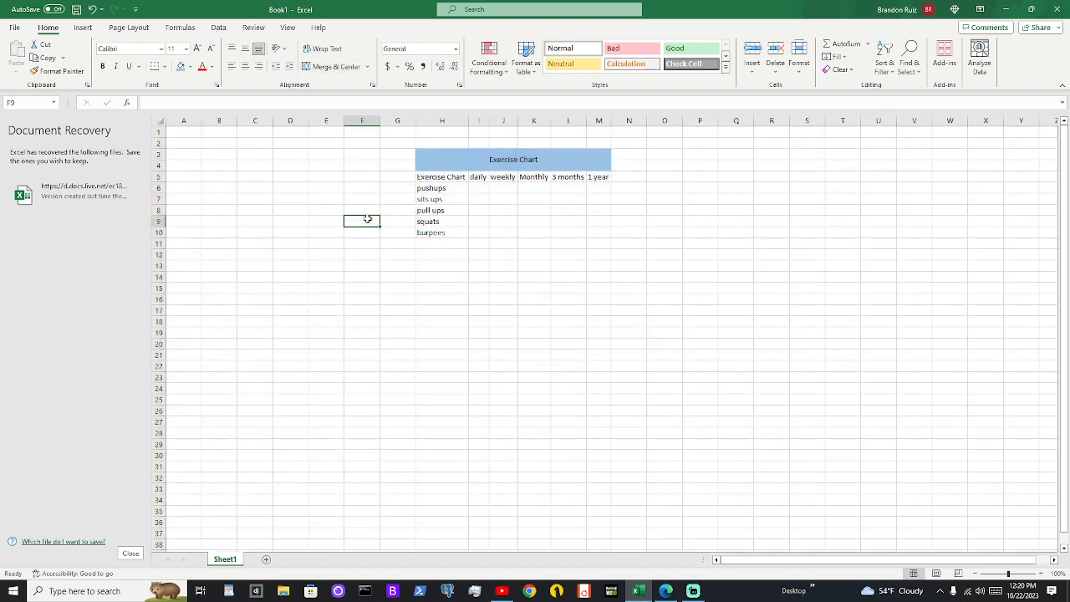
pyautogui.click(522, 261)
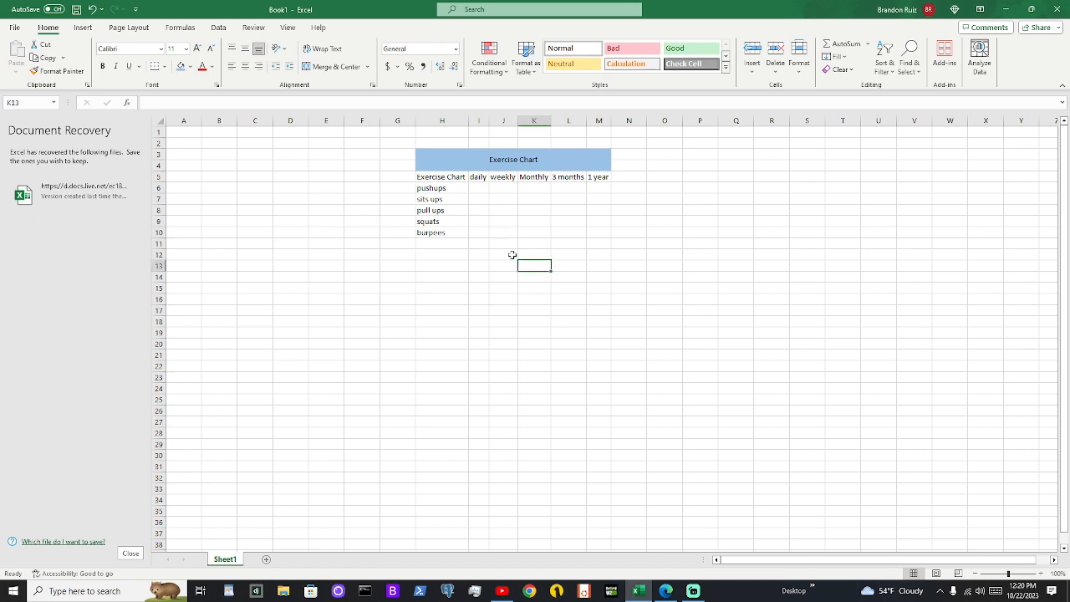
pyautogui.click(485, 189)
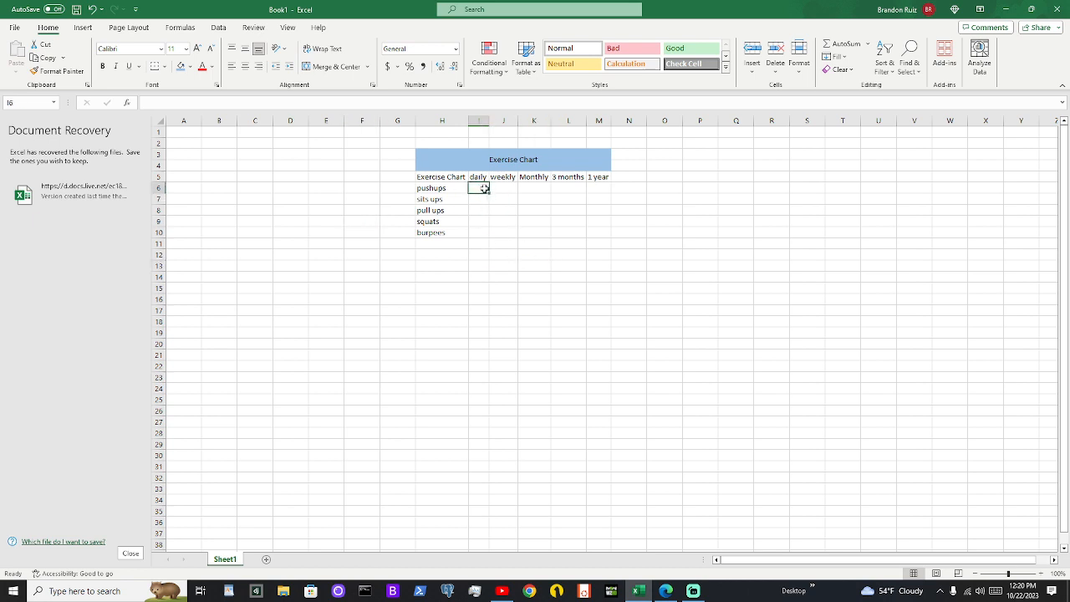
# Fill the header row cells H5:M5 with a light blue-gray theme color
pyautogui.moveTo(428, 177); pyautogui.dragTo(606, 176)
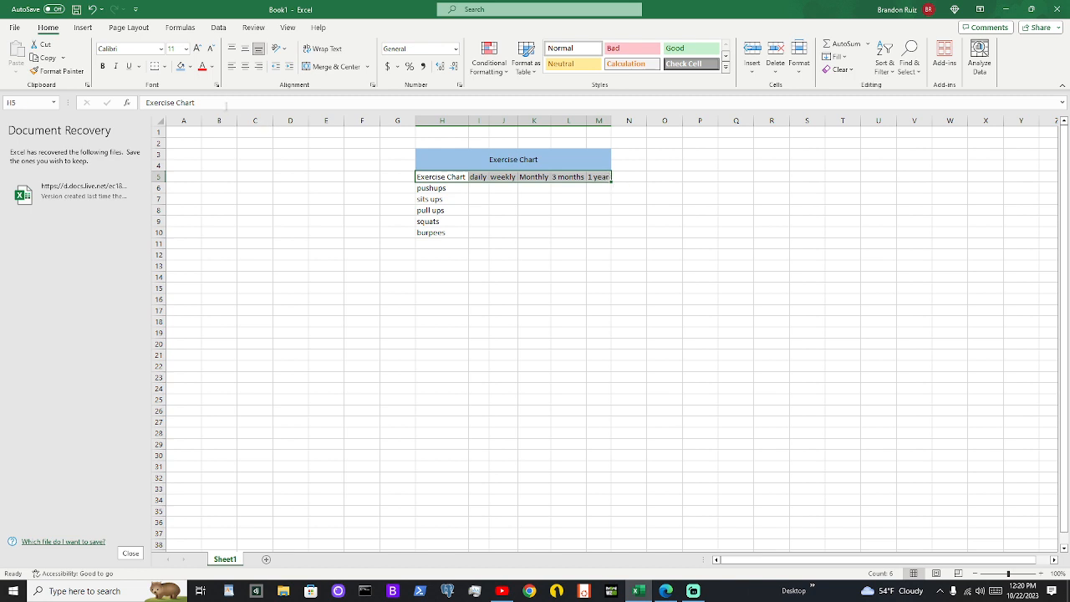
pyautogui.click(181, 68)
pyautogui.click(189, 67)
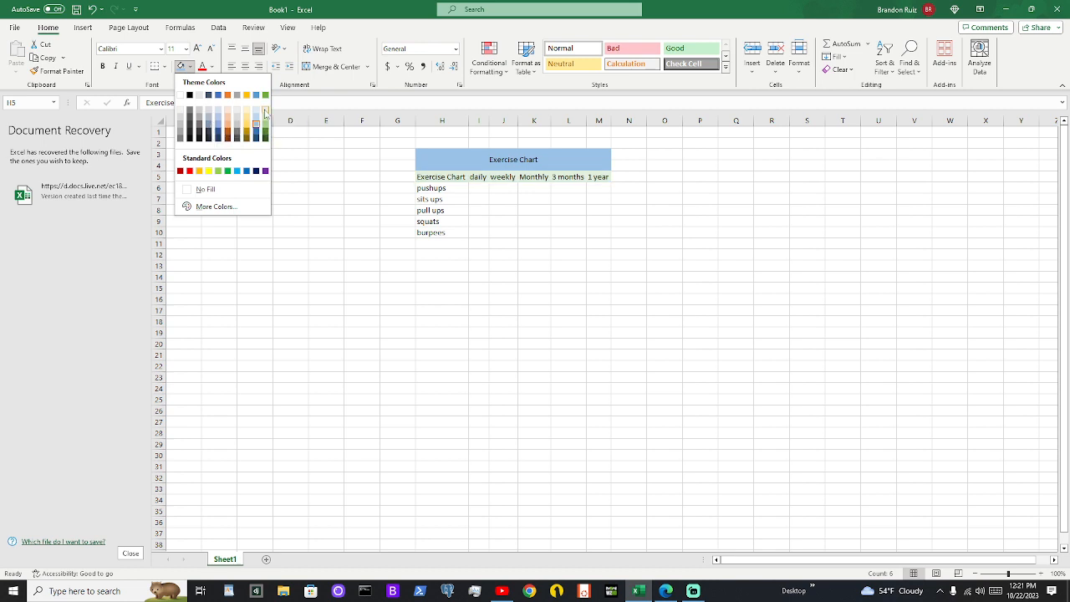
pyautogui.click(210, 110)
pyautogui.click(597, 233)
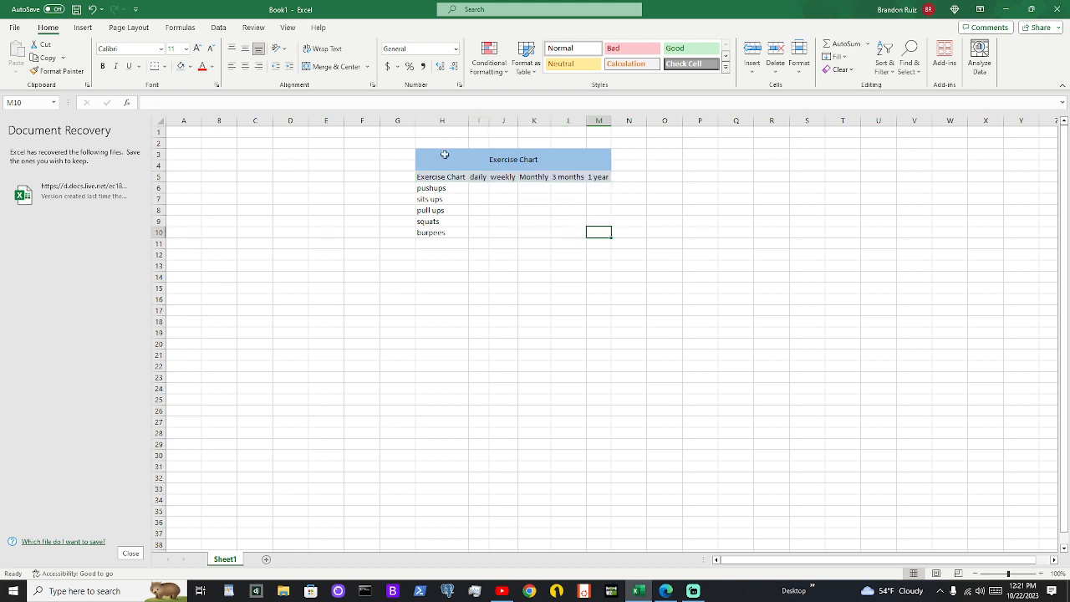
# Apply all borders to the title and header row across H3:M5
pyautogui.moveTo(444, 155); pyautogui.dragTo(435, 177)
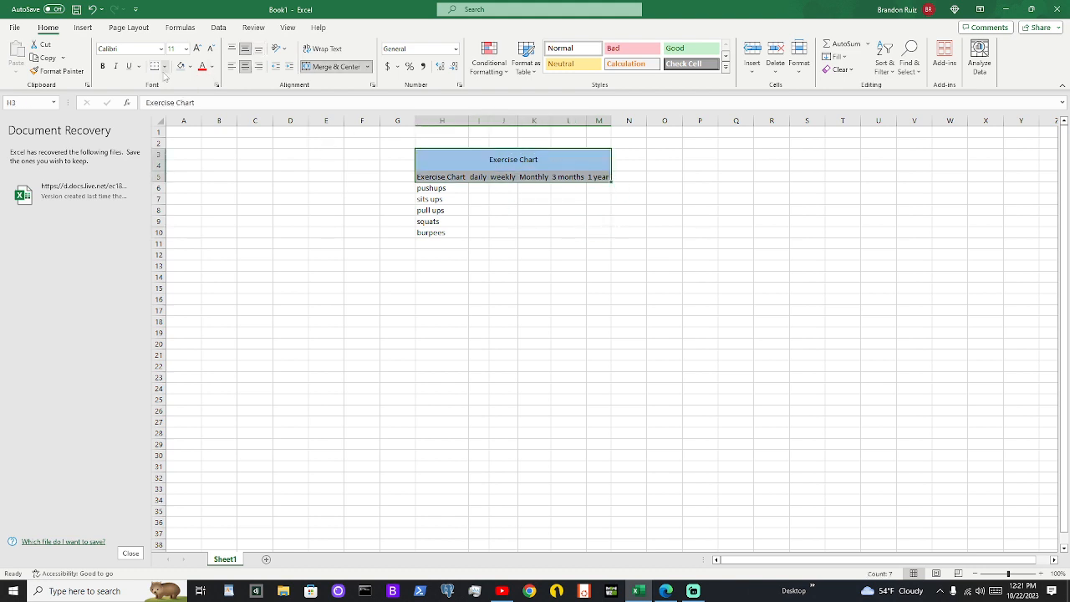
pyautogui.click(164, 66)
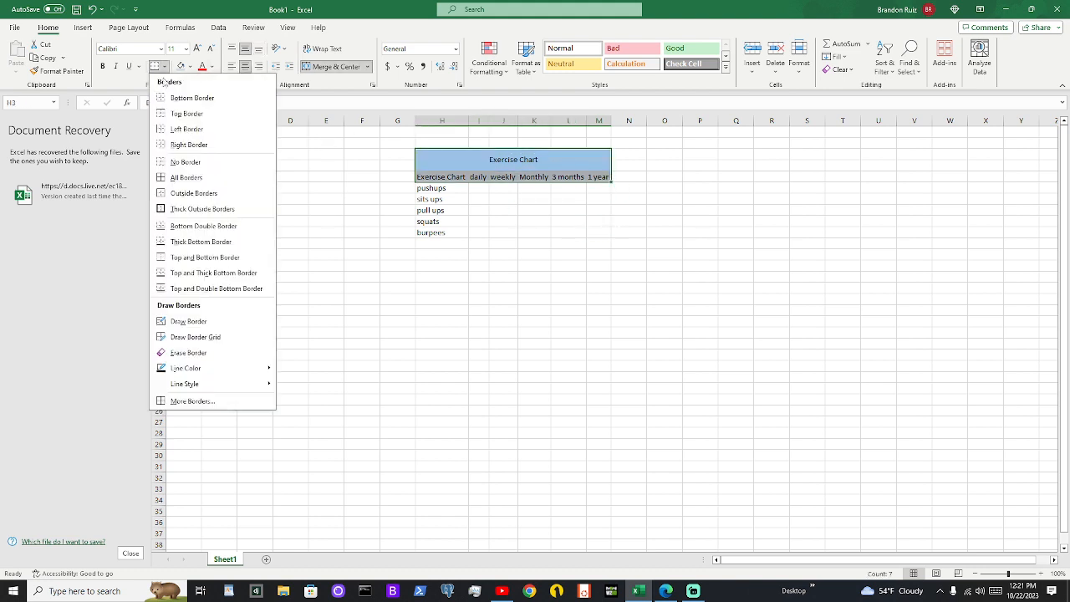
pyautogui.click(206, 180)
pyautogui.click(247, 165)
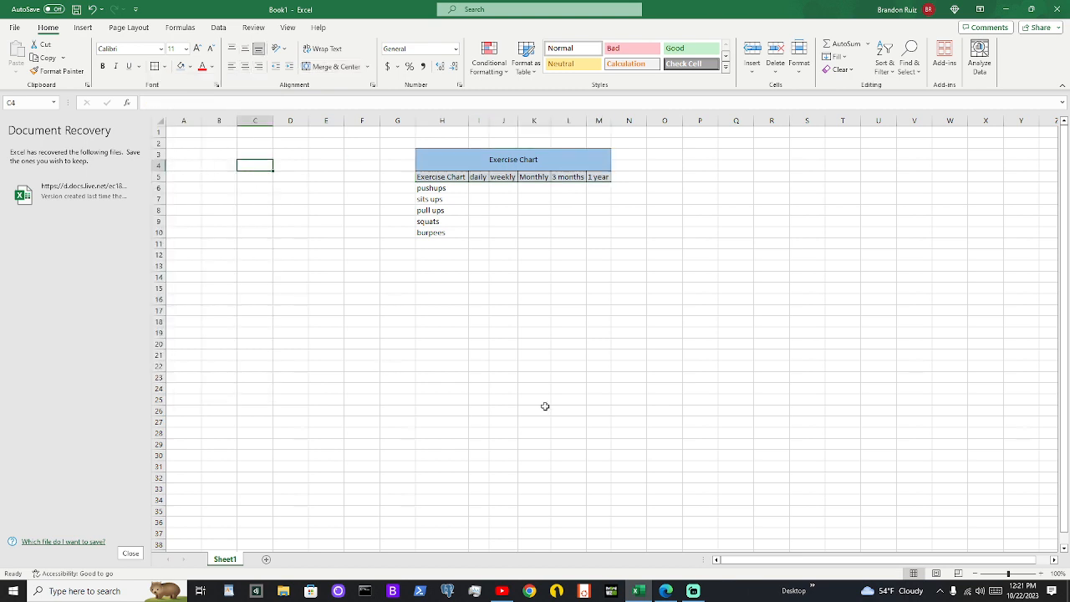
# Make the header row text in H5:M5 bold
pyautogui.moveTo(422, 179); pyautogui.dragTo(592, 179)
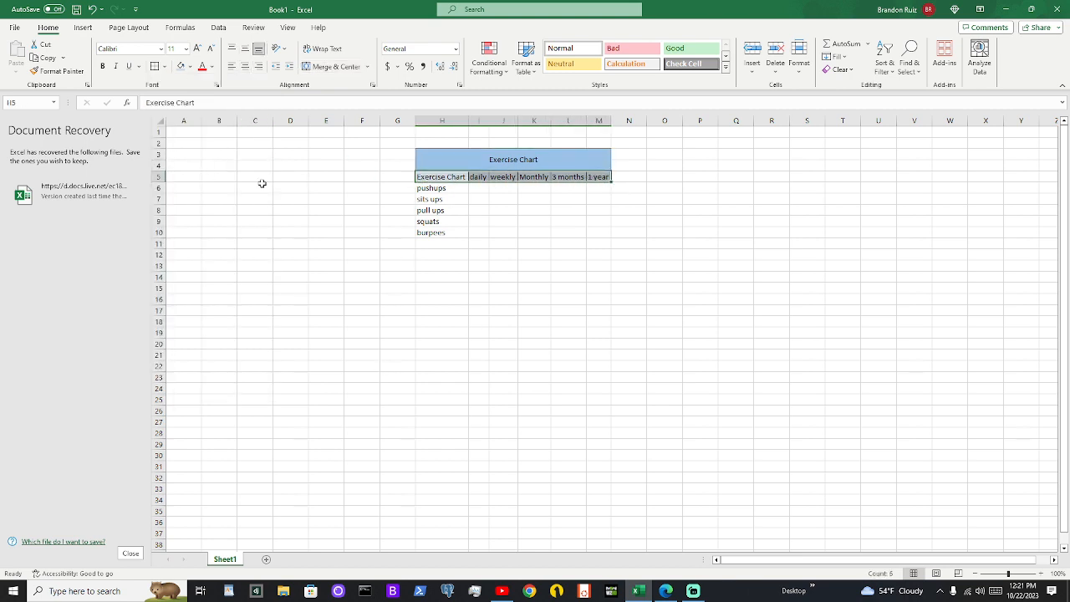
pyautogui.click(103, 66)
pyautogui.click(380, 174)
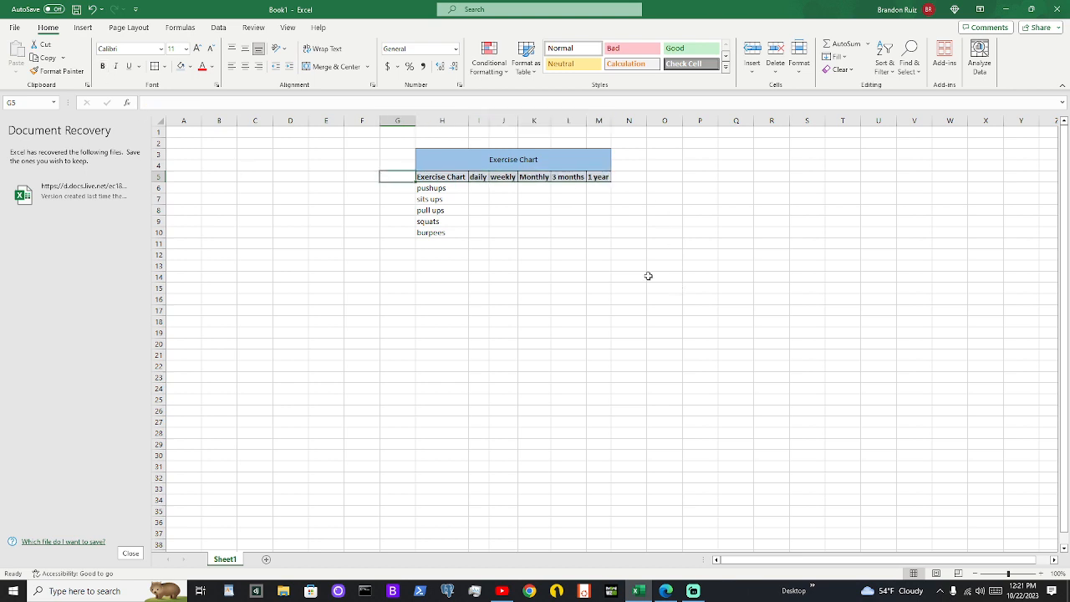
# Set the merged Exercise Chart title's font color to white and make it bold
pyautogui.click(419, 155)
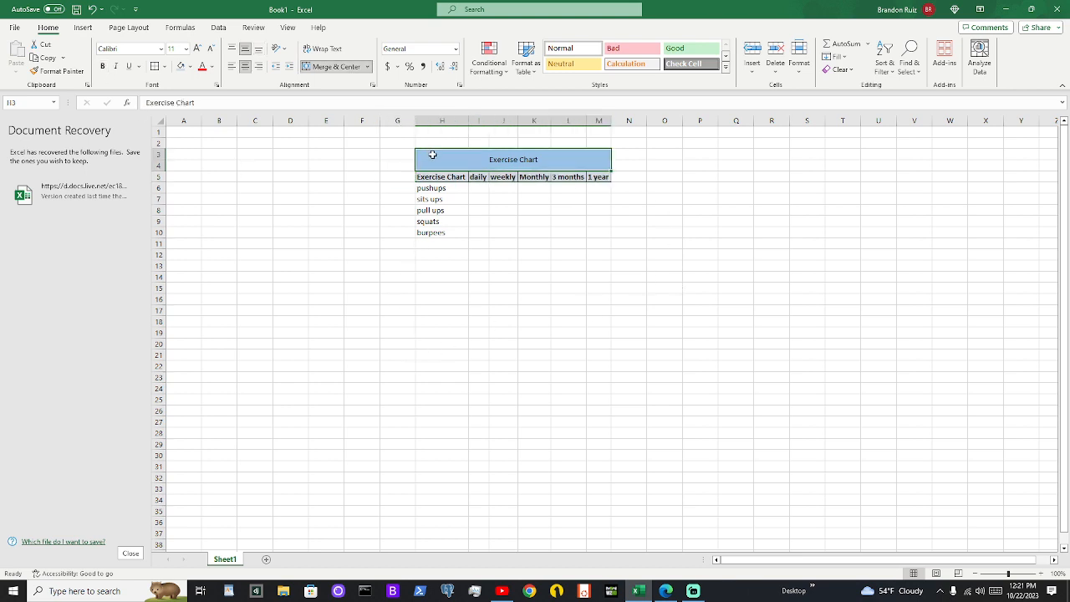
pyautogui.click(212, 67)
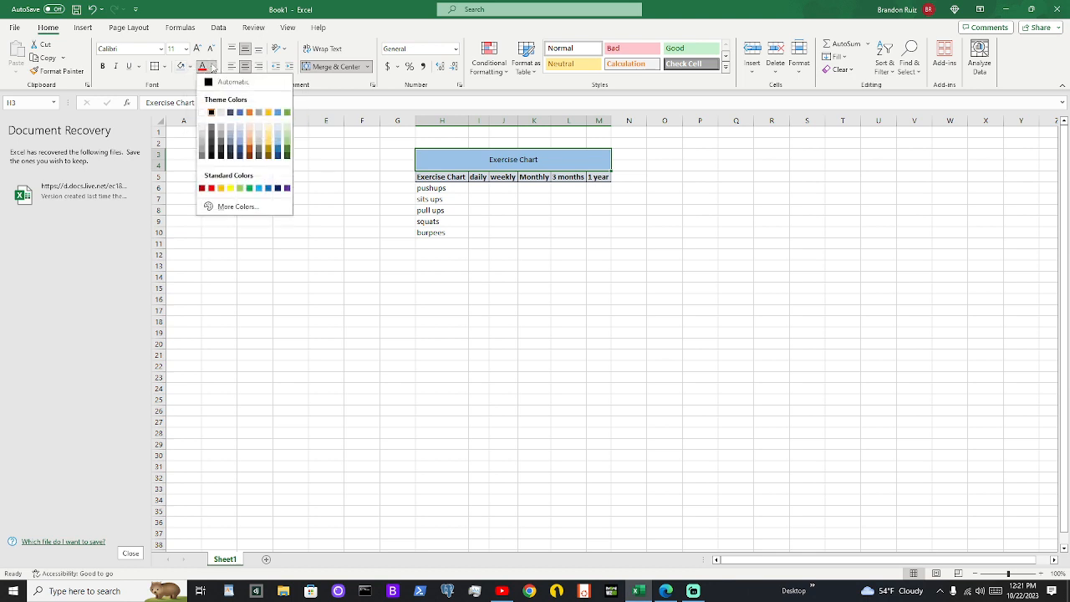
pyautogui.click(210, 112)
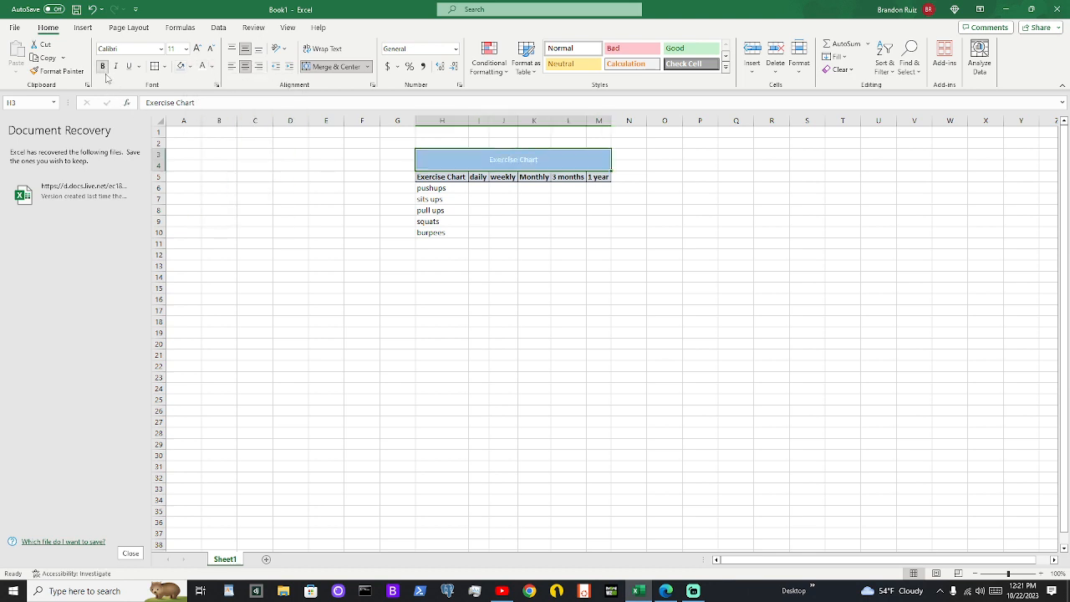
pyautogui.click(278, 219)
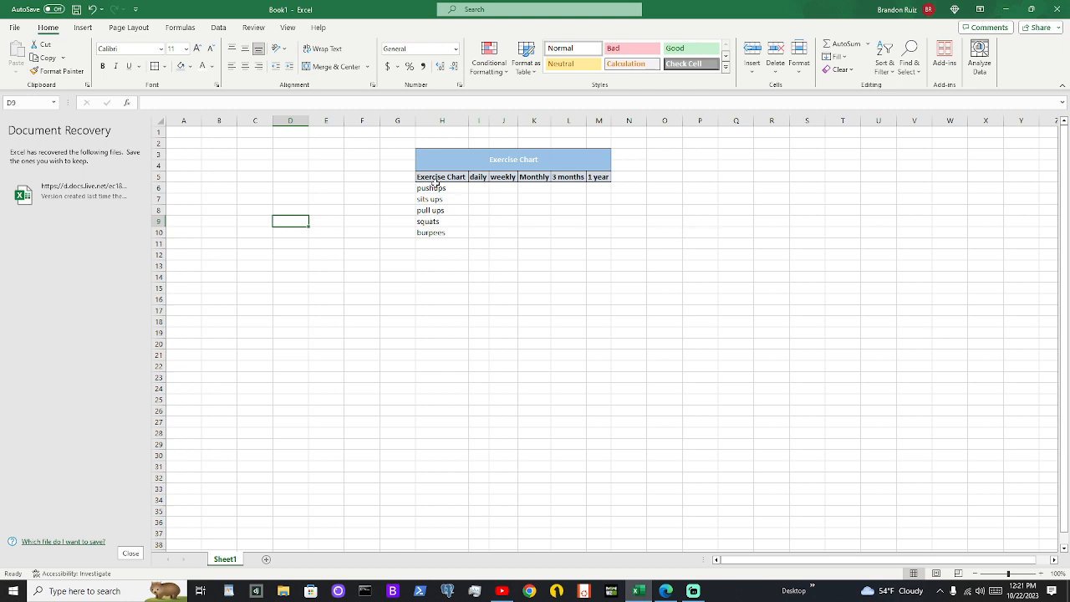
# Enter the daily values 25 for pushups, 50 for sits ups, 25 for pull ups, 100 for squats and 75 for burpees
pyautogui.moveTo(434, 185); pyautogui.dragTo(436, 232)
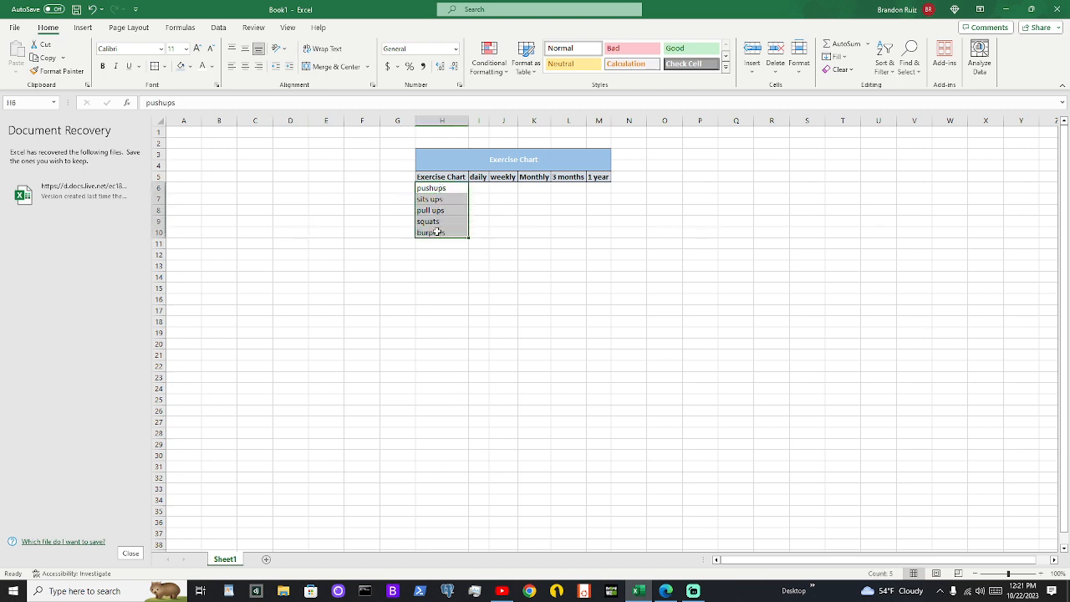
pyautogui.click(532, 205)
pyautogui.click(480, 188)
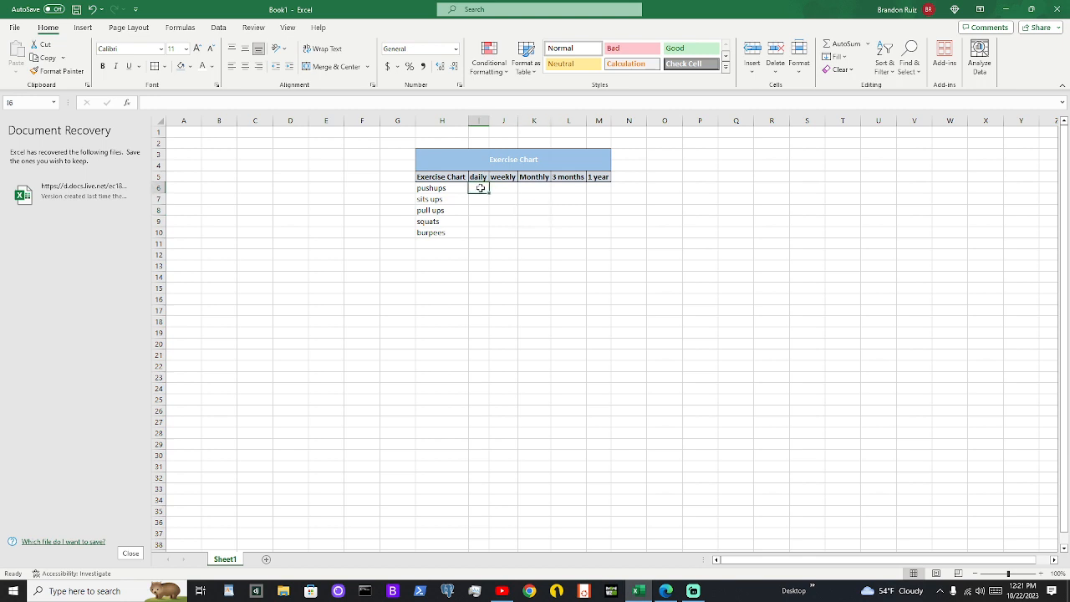
pyautogui.write('25')
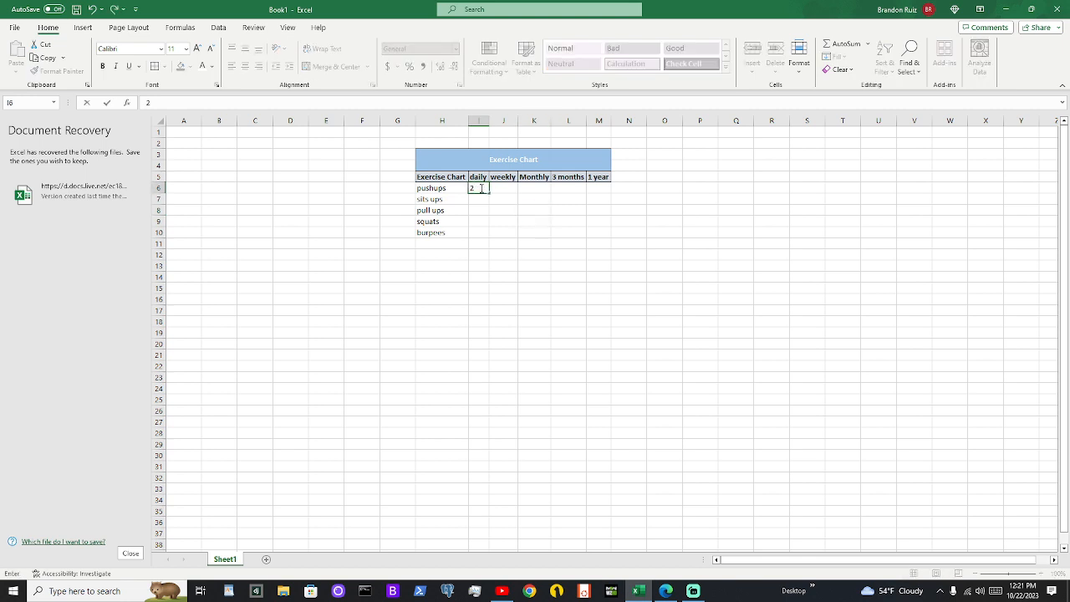
pyautogui.click(478, 199)
pyautogui.write('50')
pyautogui.click(474, 210)
pyautogui.write('25')
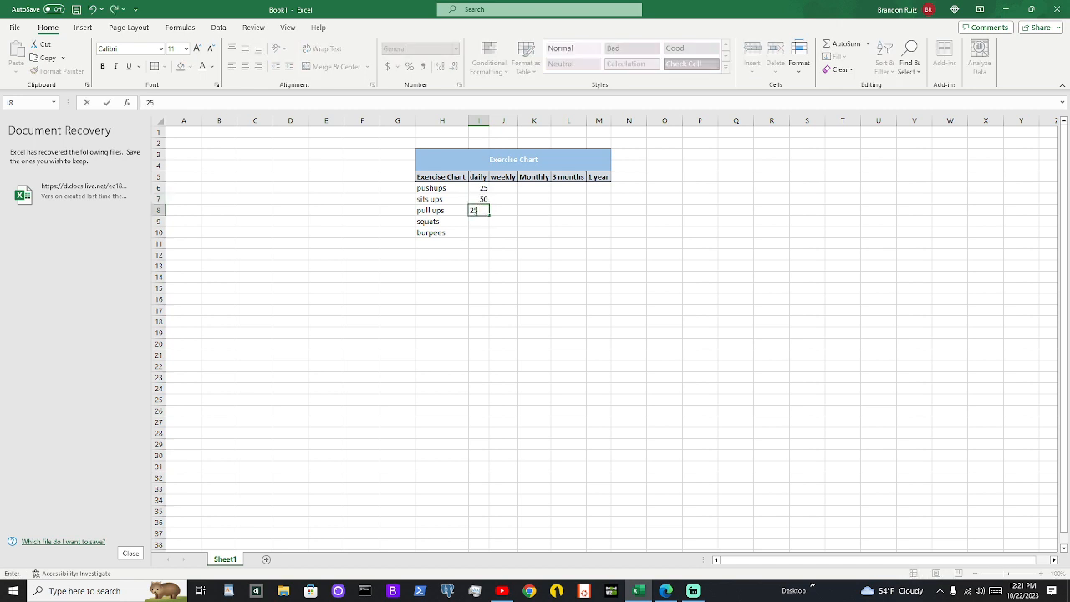
pyautogui.click(477, 221)
pyautogui.write('10')
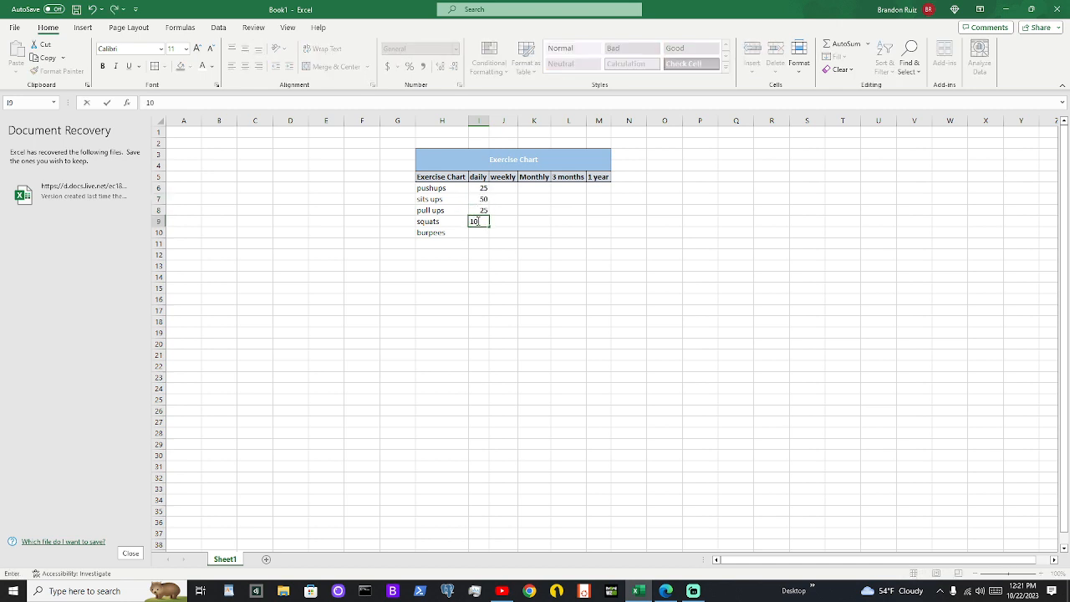
pyautogui.write('0')
pyautogui.click(477, 233)
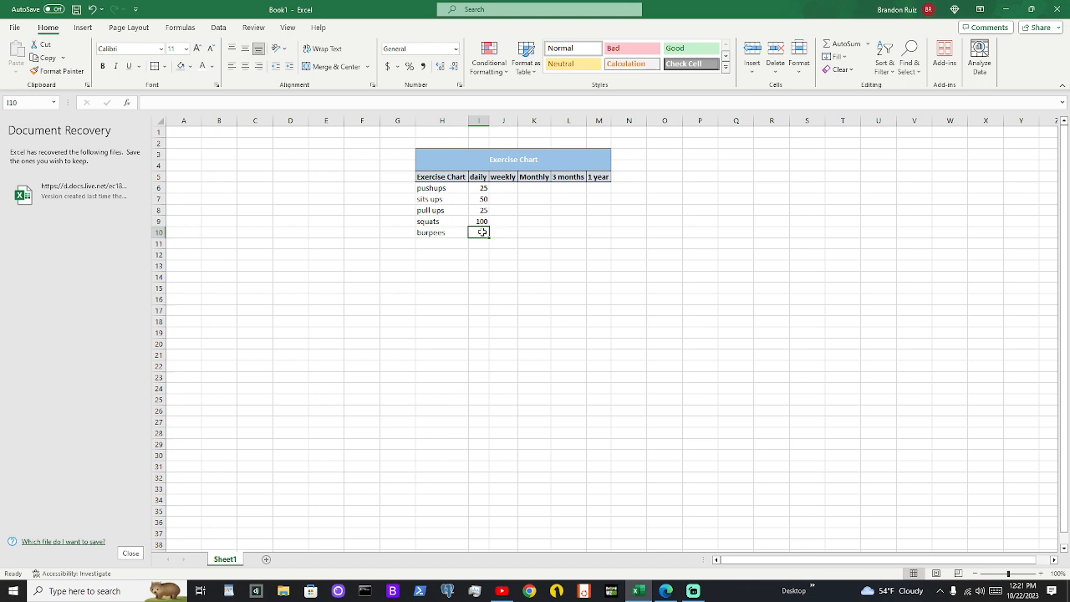
pyautogui.write('75')
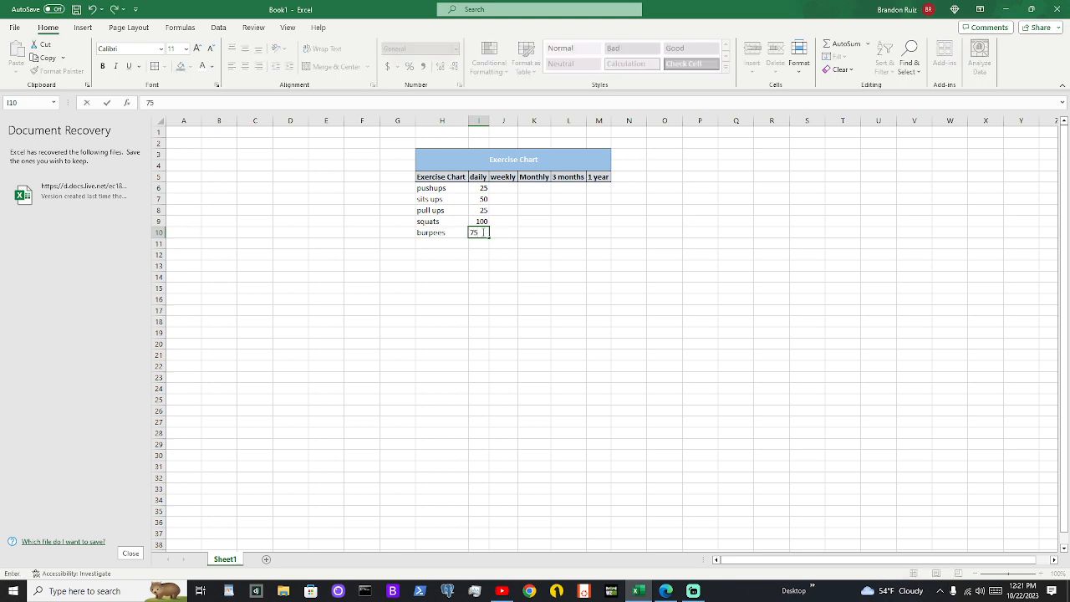
pyautogui.click(503, 242)
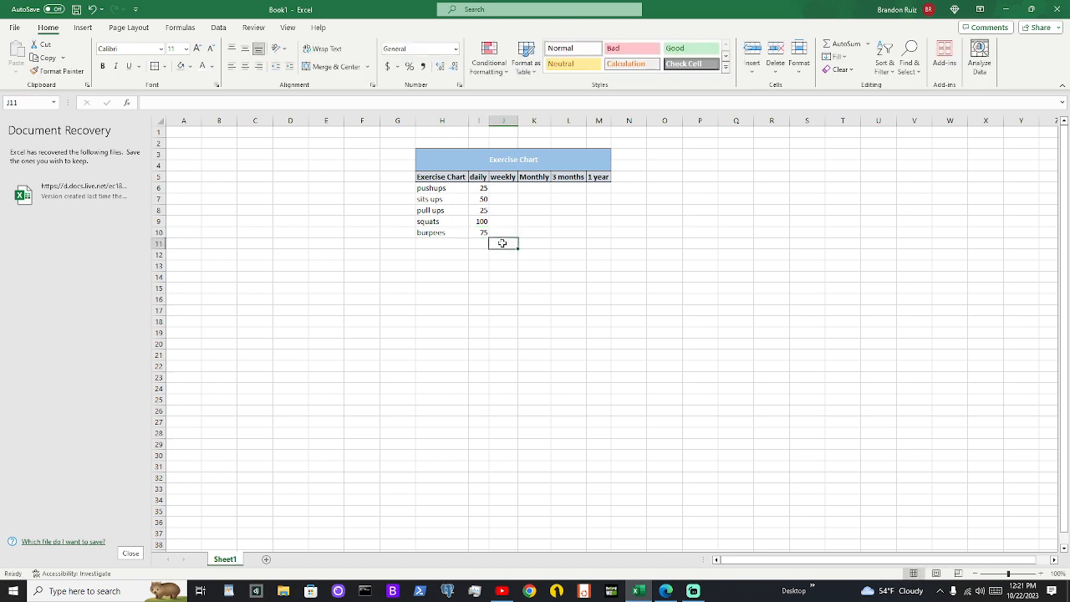
# AutoSum the daily values I6:I10 into cell I11
pyautogui.moveTo(482, 189); pyautogui.dragTo(479, 228)
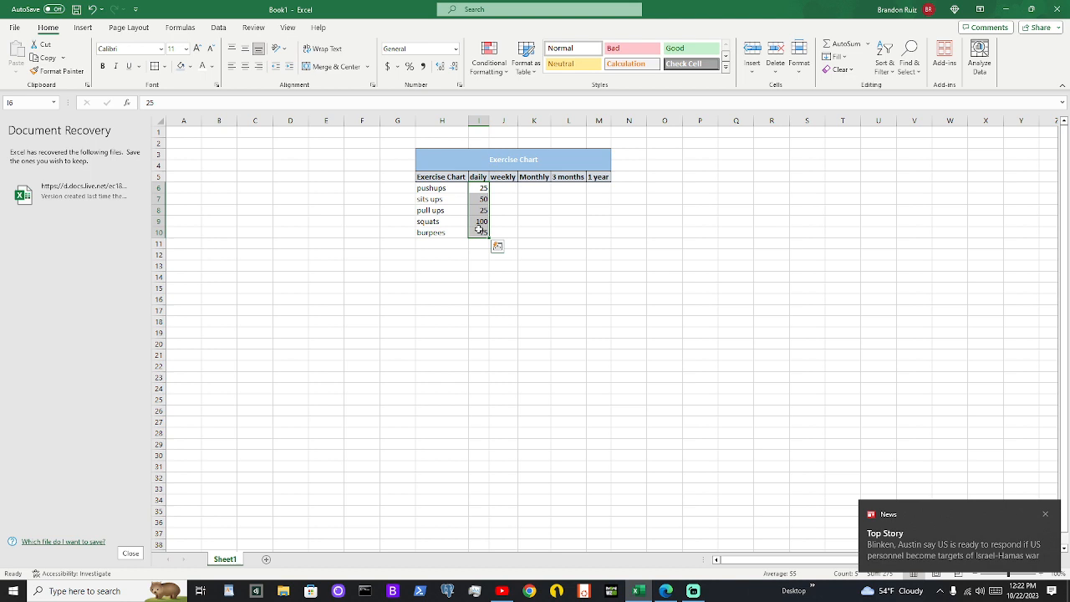
pyautogui.rightClick(479, 229)
pyautogui.click(474, 187)
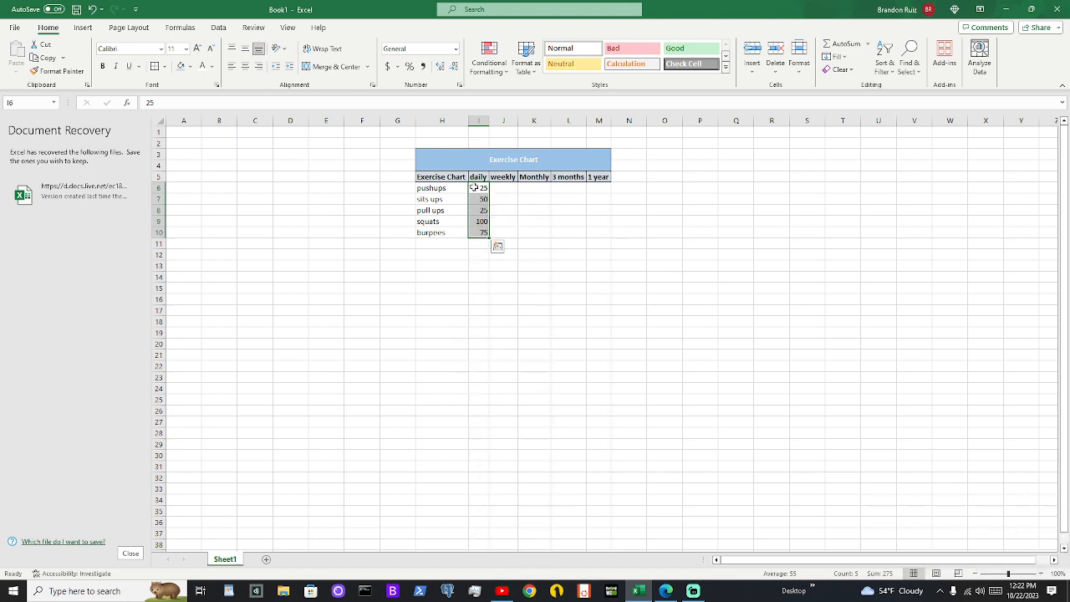
pyautogui.moveTo(475, 187); pyautogui.dragTo(480, 234)
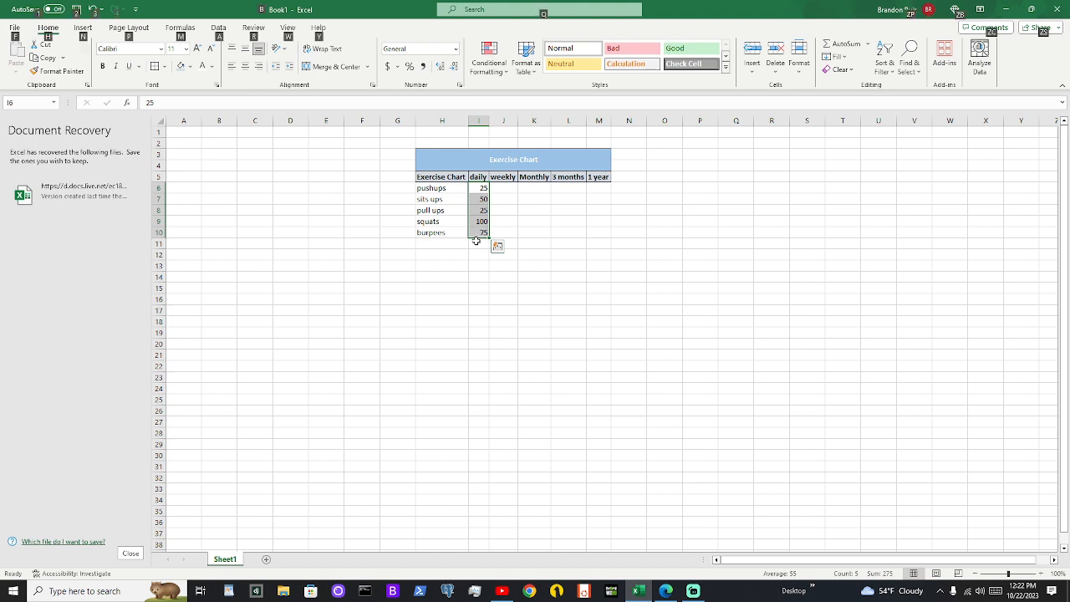
pyautogui.hotkey('alt', '=')
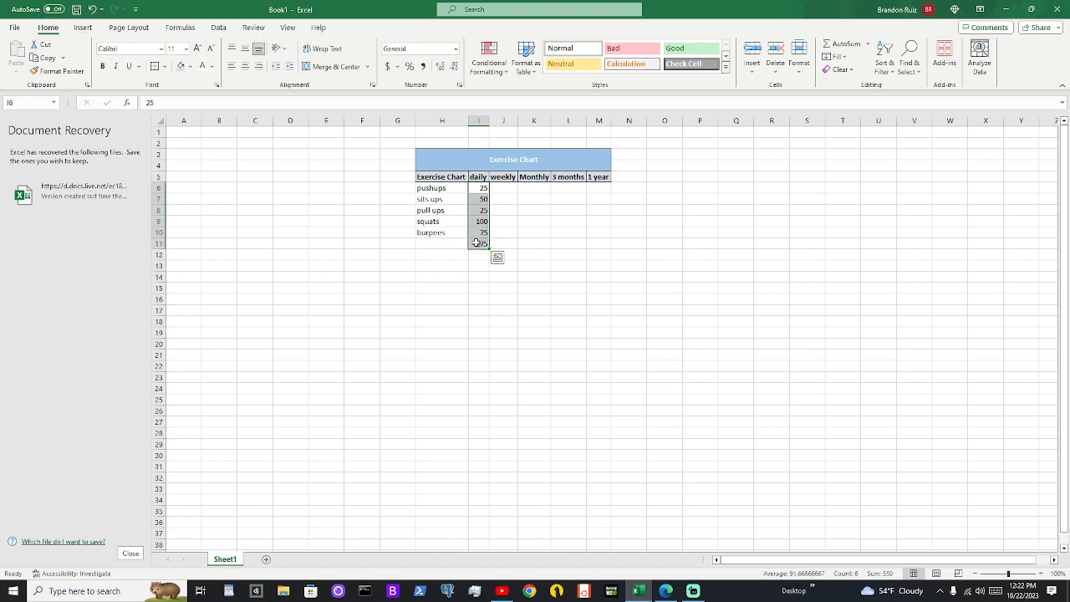
pyautogui.click(476, 243)
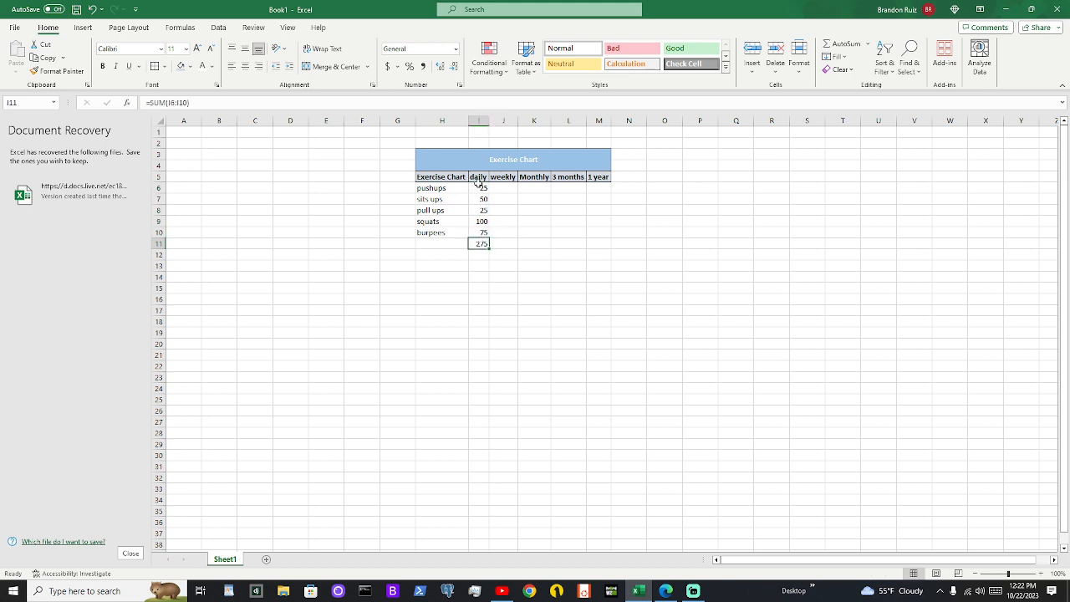
# Remove the sum formula from cell I11 below the daily values
pyautogui.moveTo(479, 188); pyautogui.dragTo(478, 231)
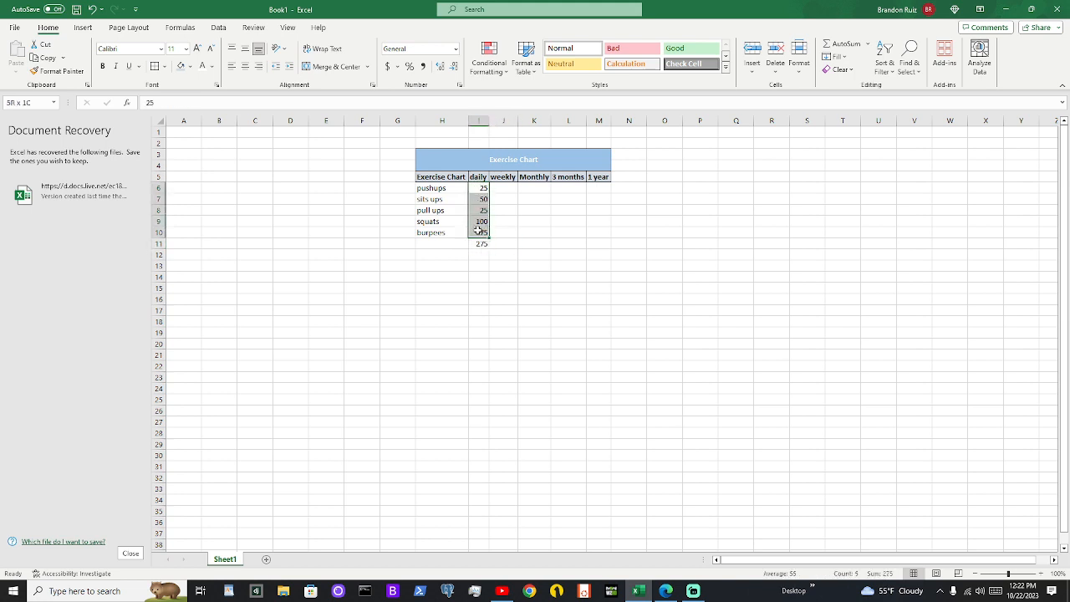
pyautogui.click(481, 243)
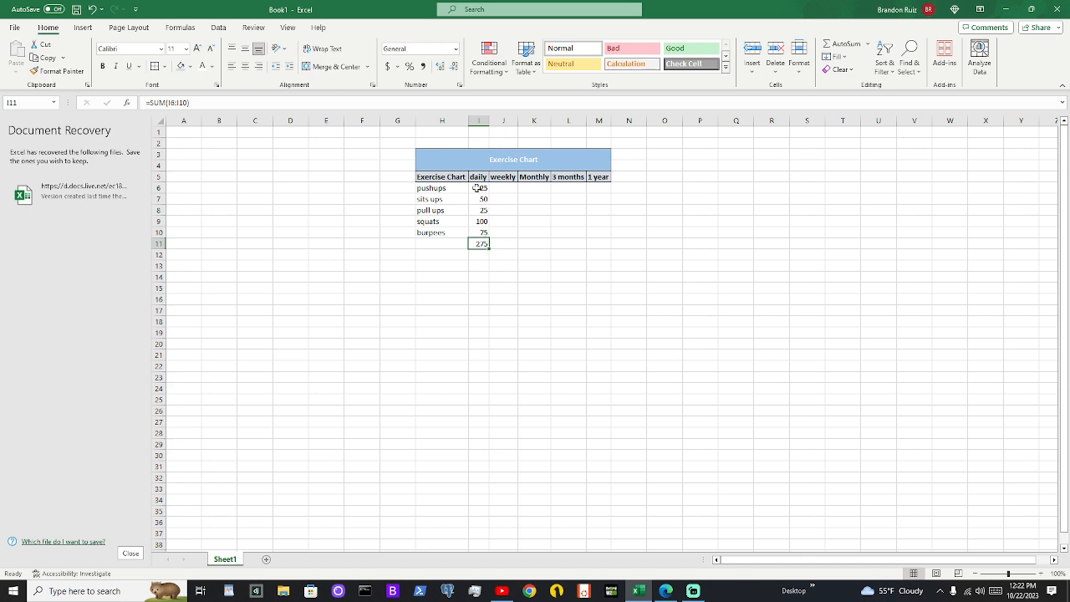
pyautogui.moveTo(476, 188); pyautogui.dragTo(478, 231)
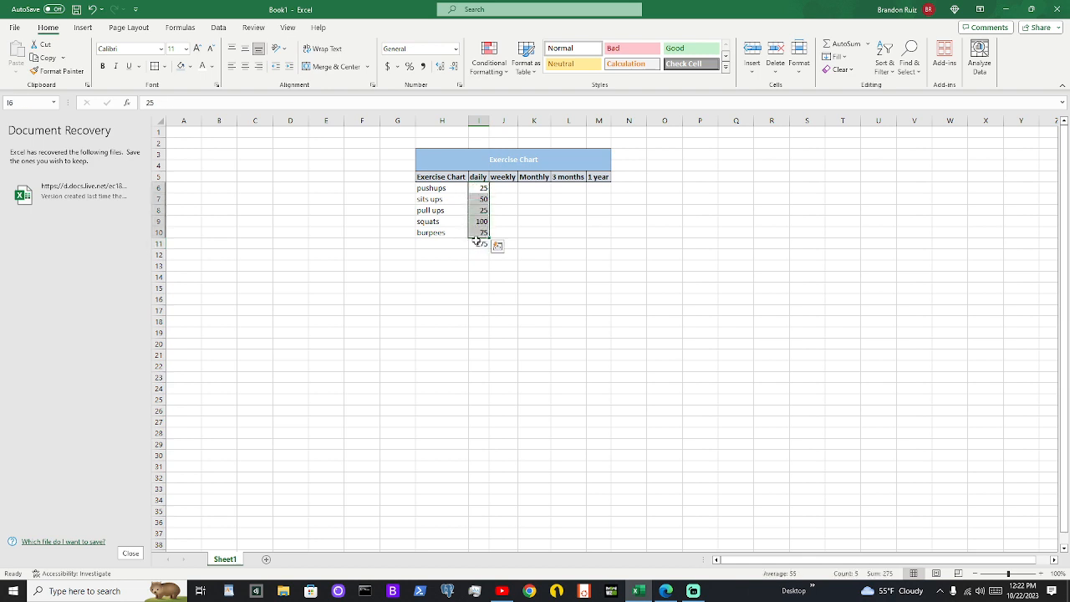
pyautogui.click(476, 243)
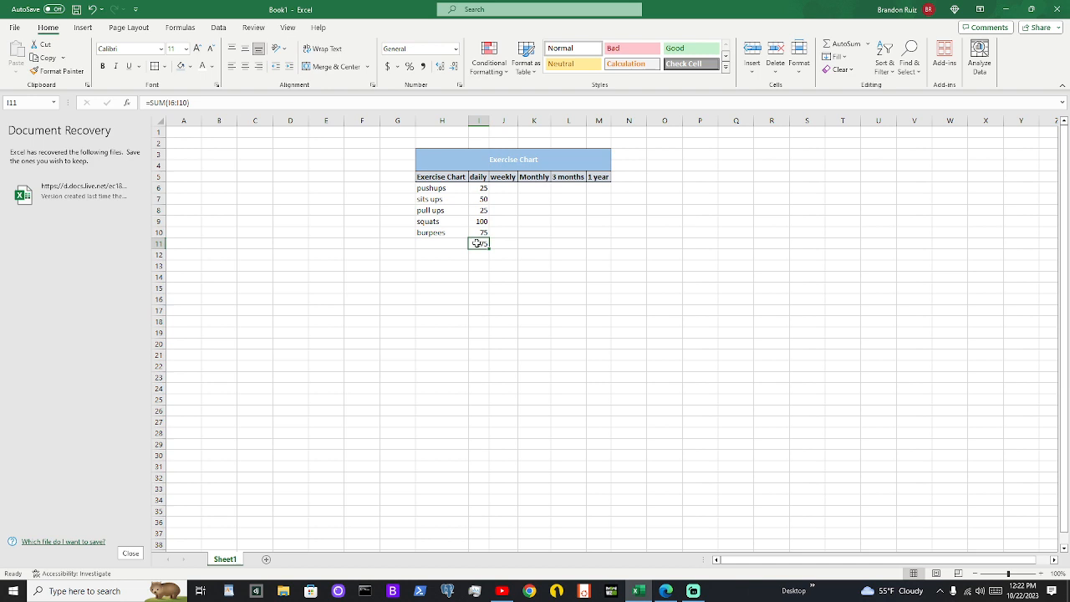
pyautogui.hotkey('ctrl', 'z')
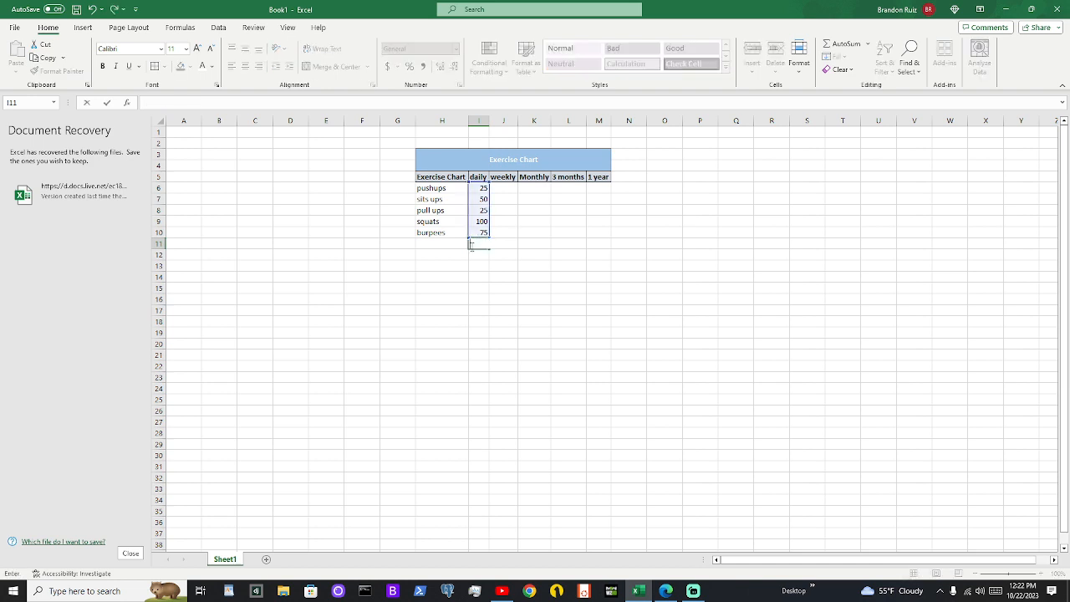
pyautogui.click(497, 190)
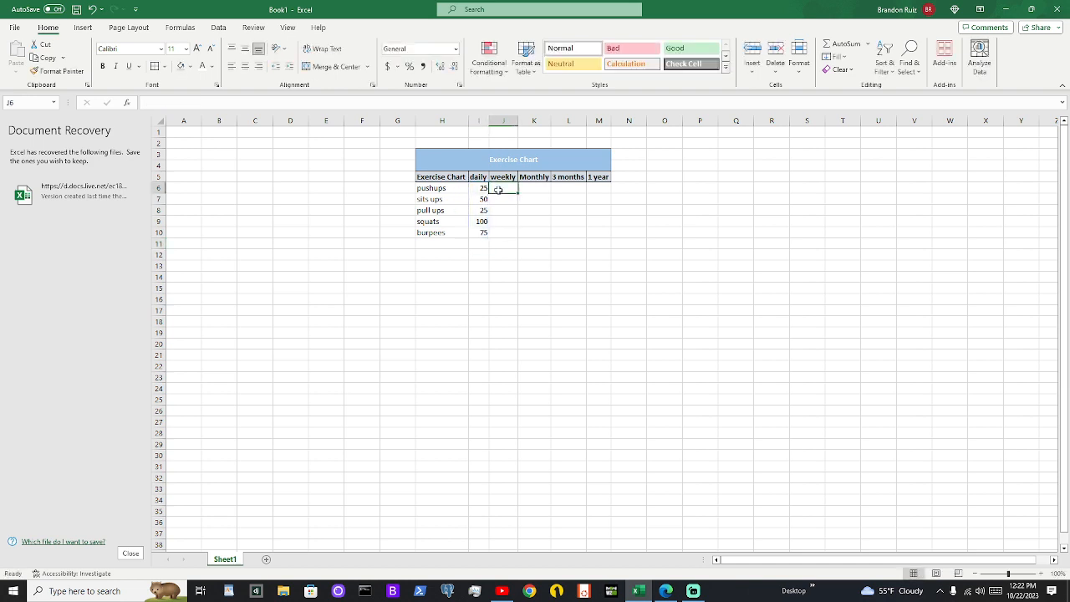
# Enter a formula in the pushups weekly cell J6 that sums the daily values I6:I10
pyautogui.click(478, 239)
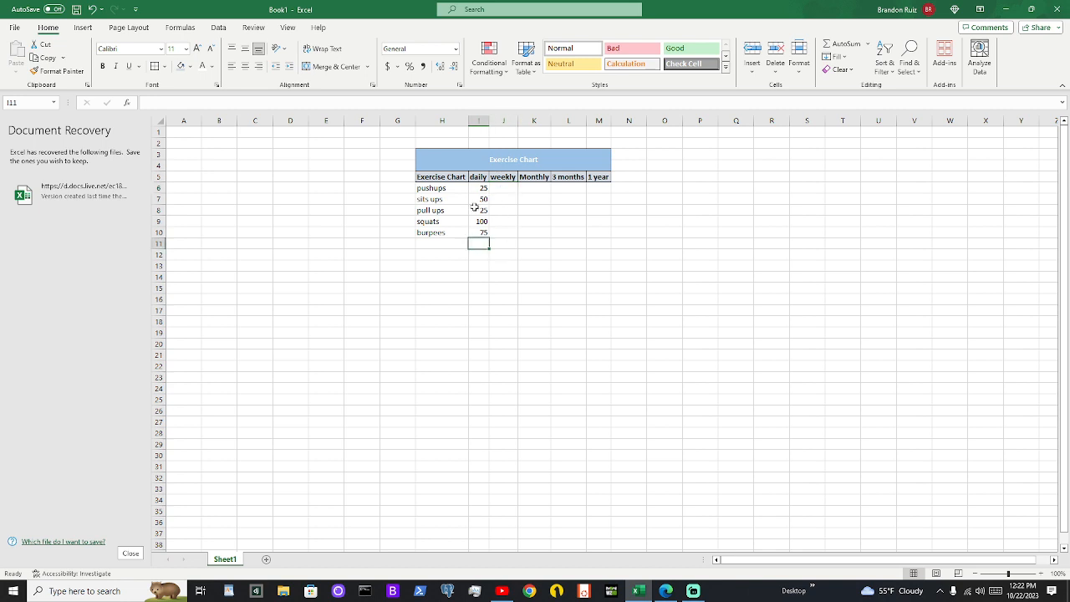
pyautogui.click(476, 188)
pyautogui.moveTo(476, 188); pyautogui.dragTo(479, 232)
pyautogui.click(501, 189)
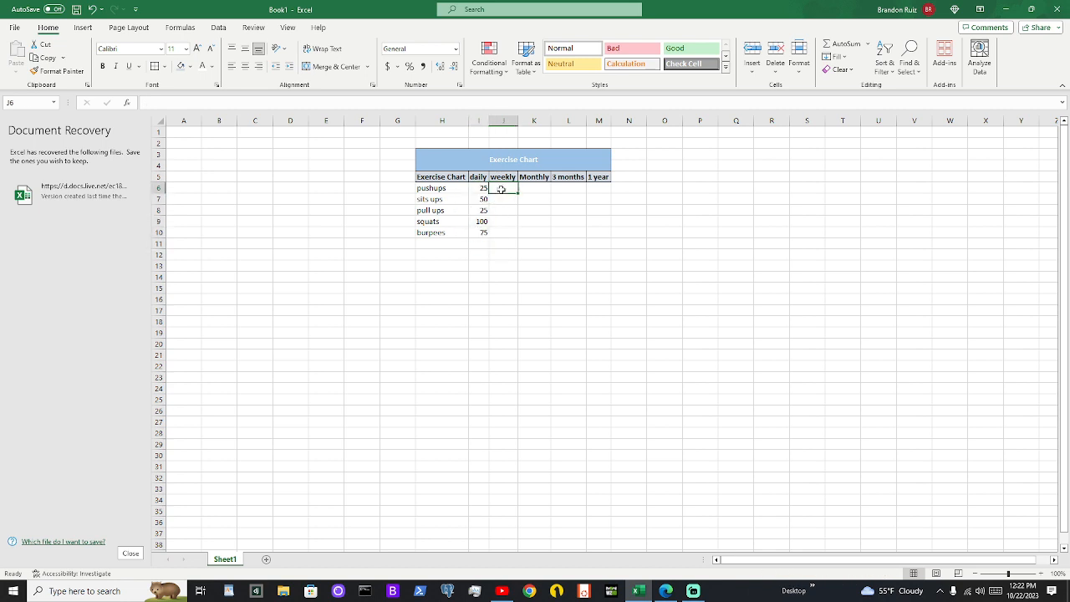
pyautogui.doubleClick(501, 190)
pyautogui.write('=')
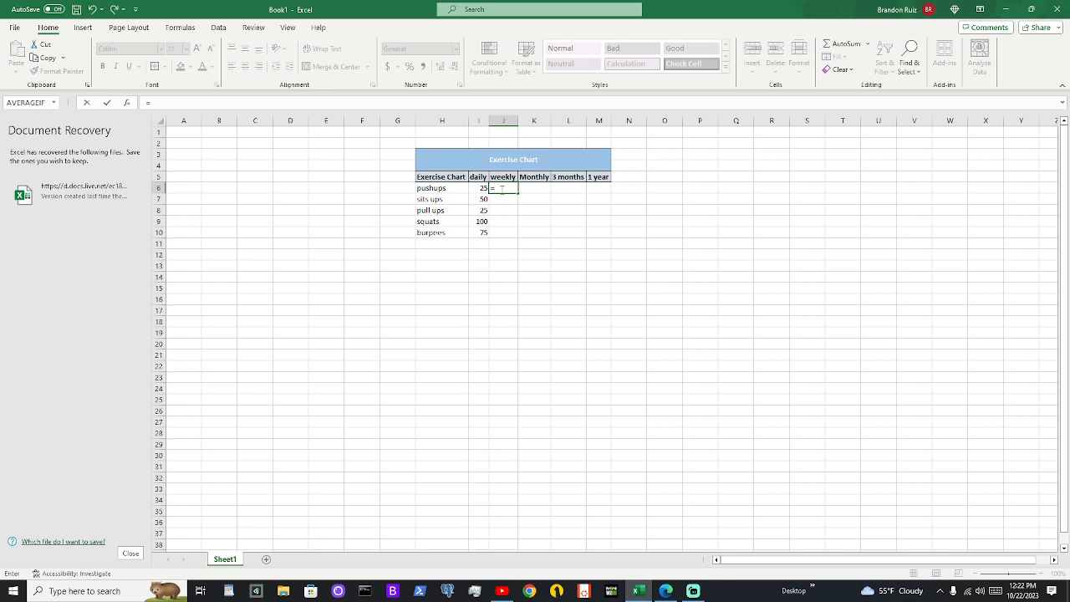
pyautogui.write('sum')
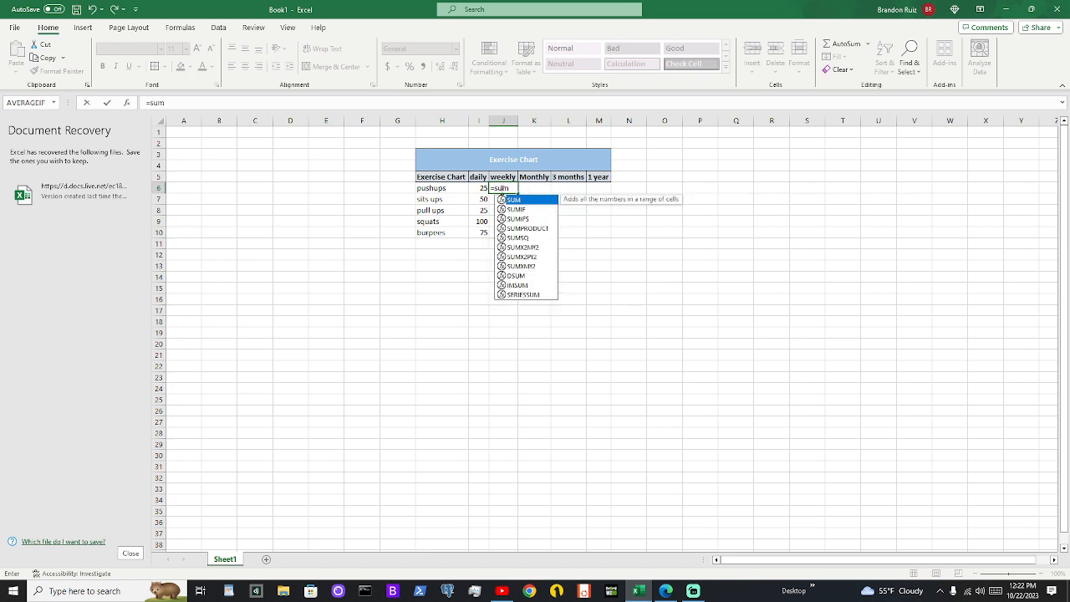
pyautogui.write('(')
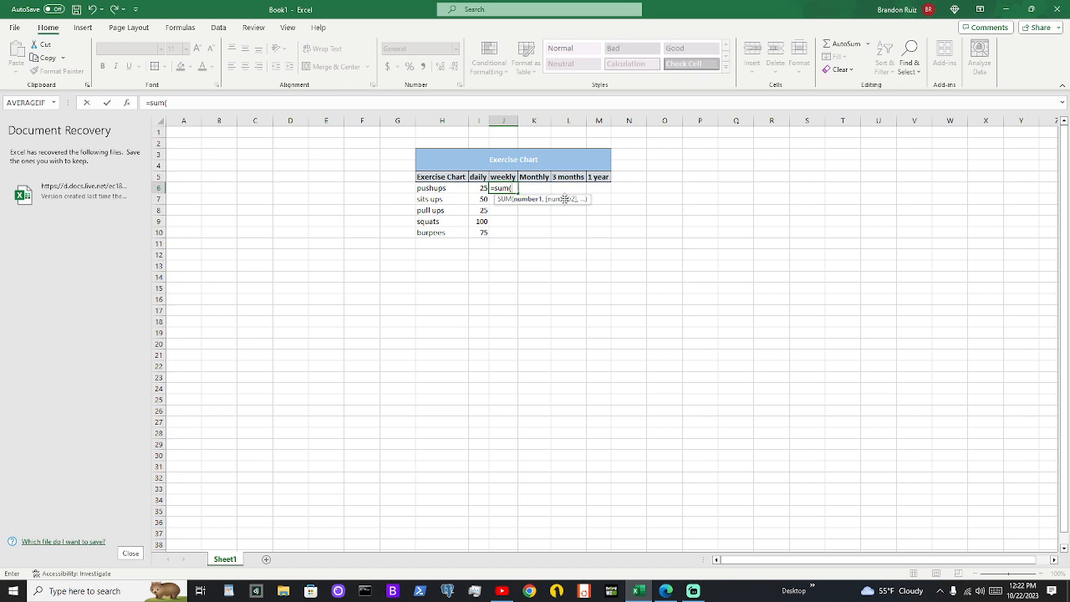
pyautogui.click(483, 189)
pyautogui.click(482, 200)
pyautogui.moveTo(482, 188); pyautogui.dragTo(482, 231)
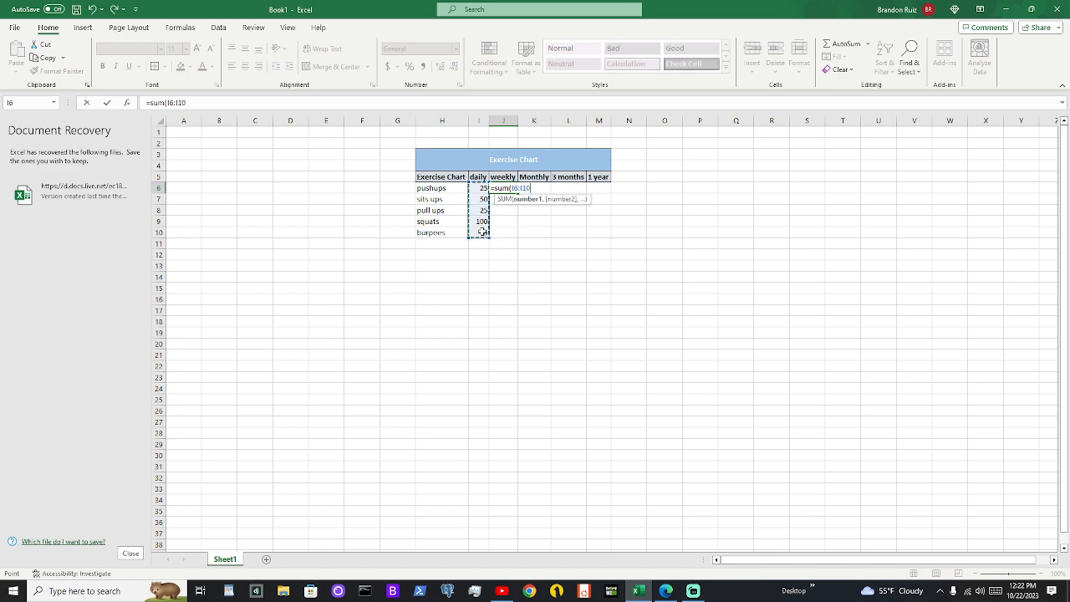
pyautogui.press('Return')
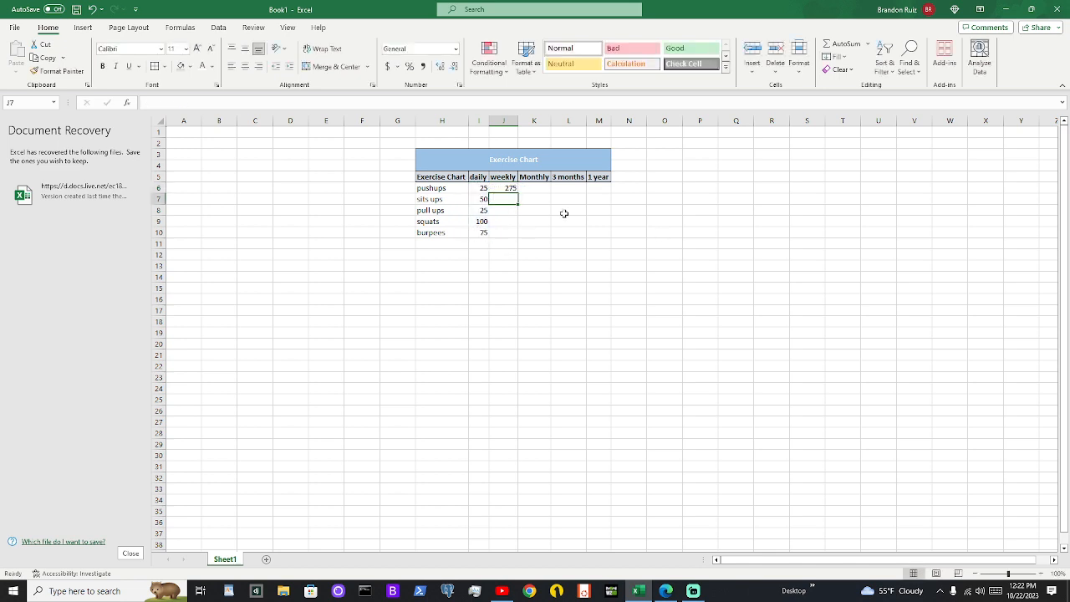
pyautogui.click(605, 232)
pyautogui.click(501, 190)
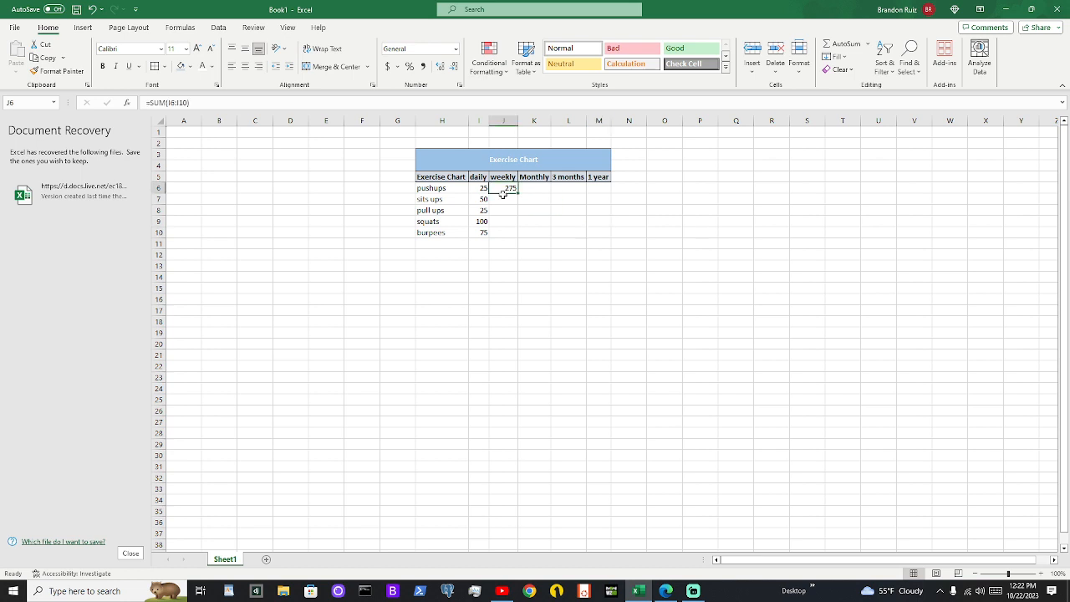
pyautogui.press('BackSpace')
pyautogui.write('=sum(')
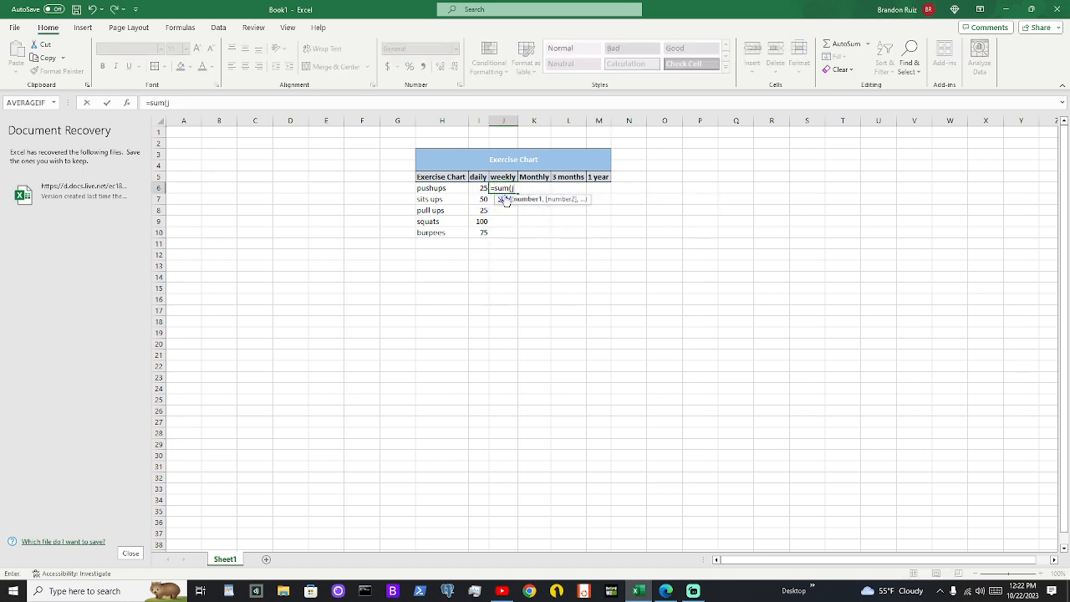
pyautogui.write('I6,')
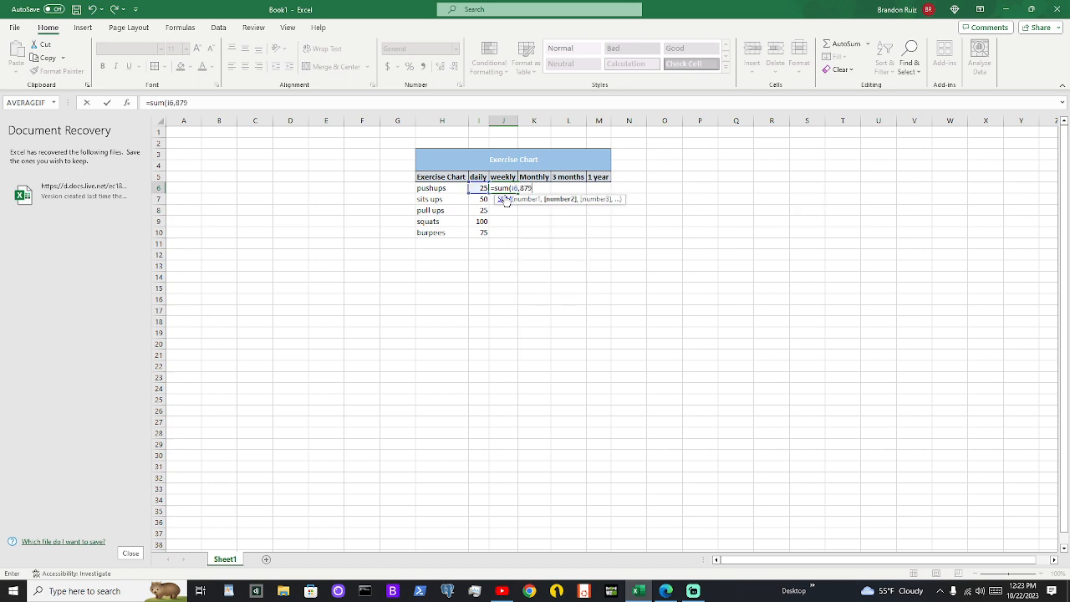
pyautogui.write('I7,')
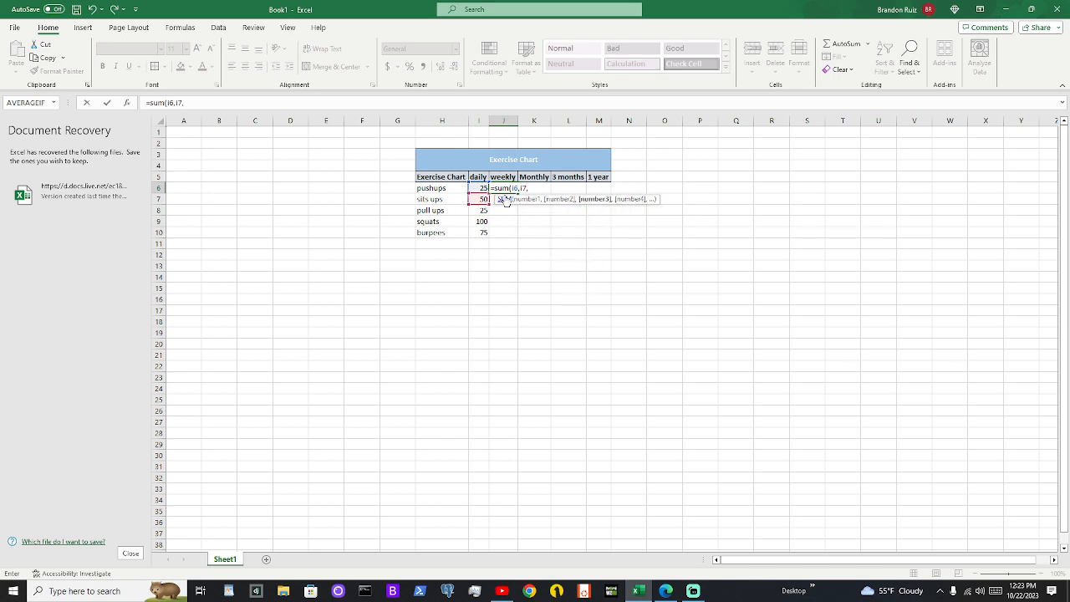
pyautogui.write('I8')
pyautogui.press('Escape')
pyautogui.click(513, 197)
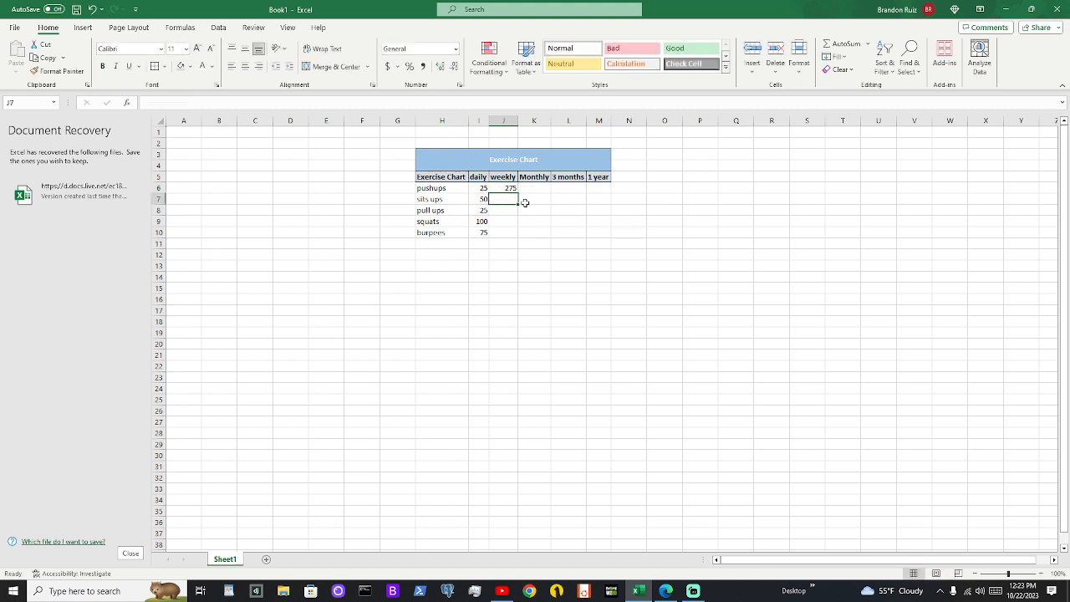
# Copy the weekly sum in J6 and paste only its formula into cell I11 below the daily values
pyautogui.click(510, 186)
pyautogui.moveTo(510, 193)
pyautogui.mouseDown()
pyautogui.moveTo(492, 255)
pyautogui.moveTo(544, 176)
pyautogui.moveTo(506, 191)
pyautogui.mouseUp()
pyautogui.rightClick(504, 192)
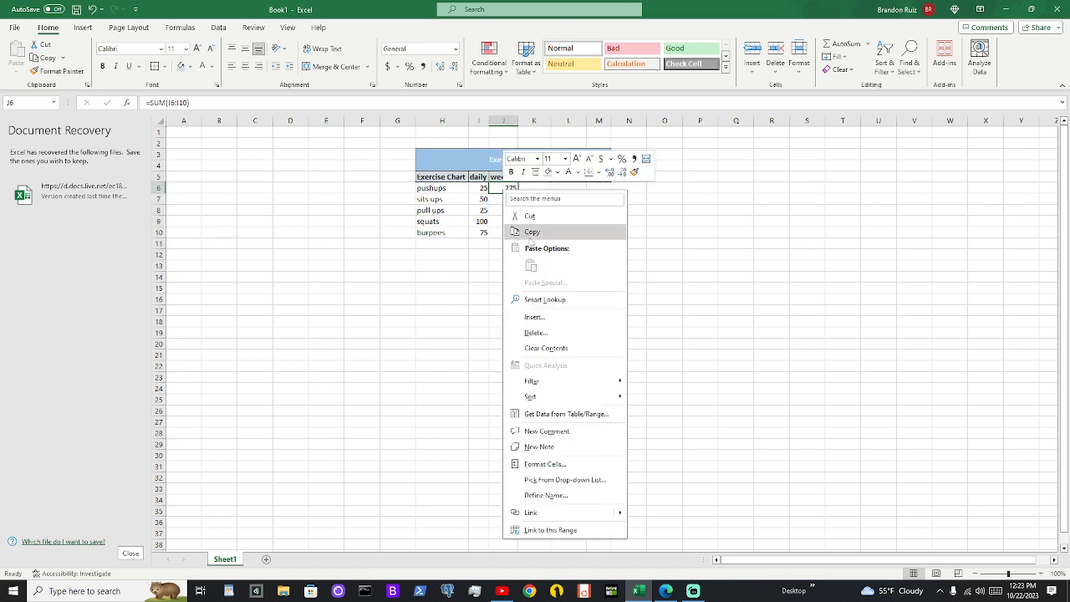
pyautogui.click(531, 232)
pyautogui.rightClick(476, 243)
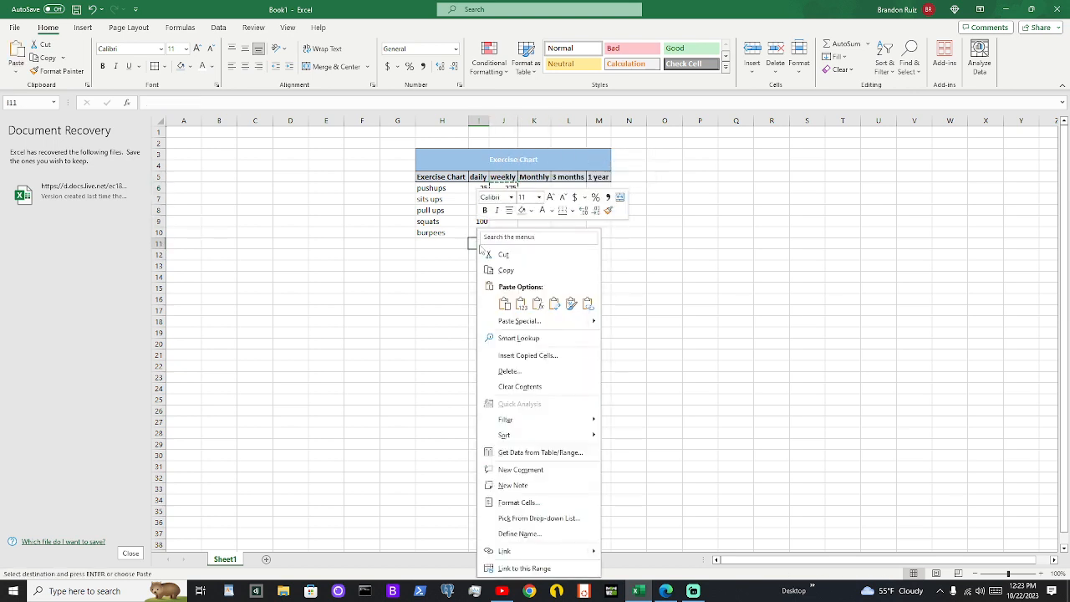
pyautogui.click(538, 304)
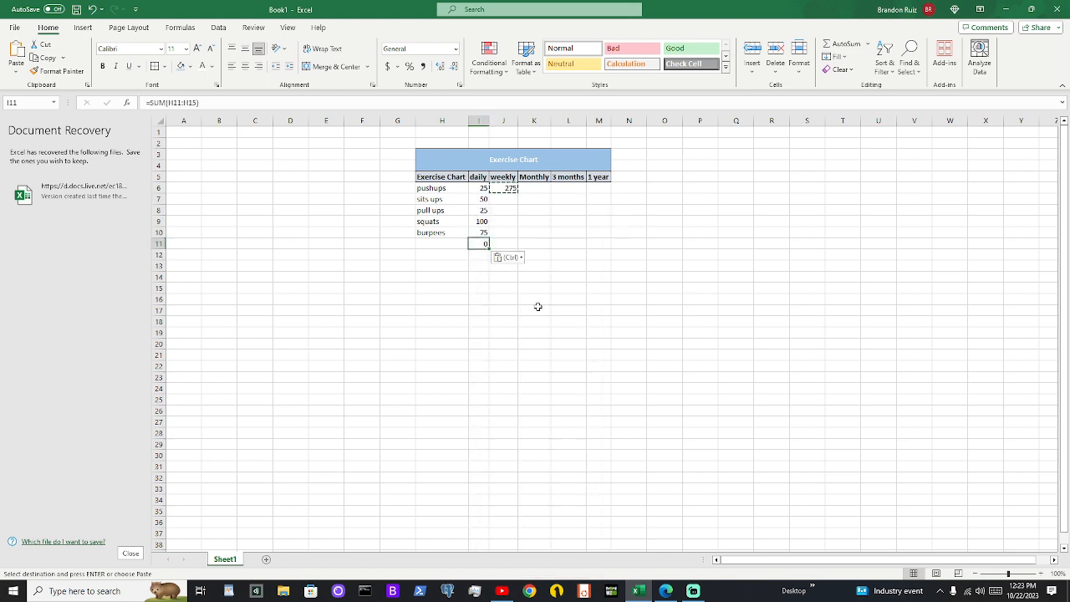
# Clear the sum formula from J6, undo the deletion, and check the restored formula
pyautogui.click(507, 194)
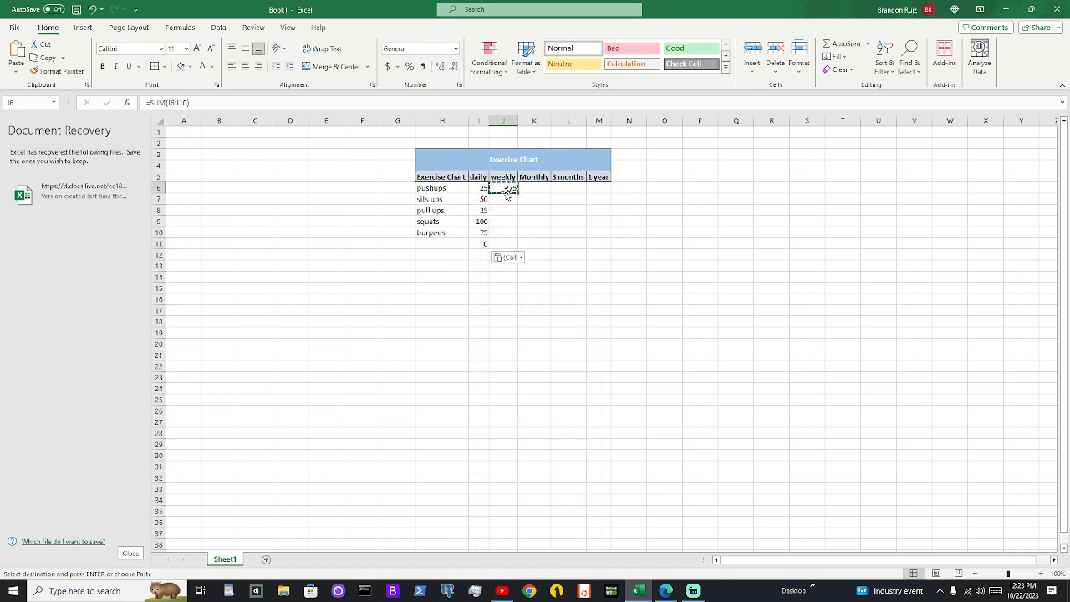
pyautogui.click(478, 243)
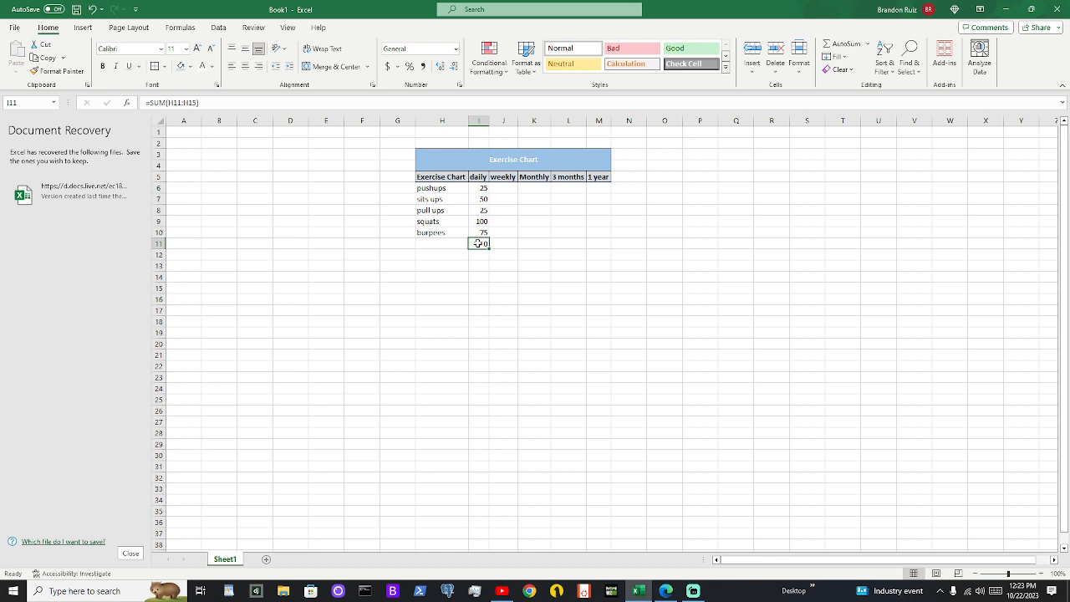
pyautogui.rightClick(477, 243)
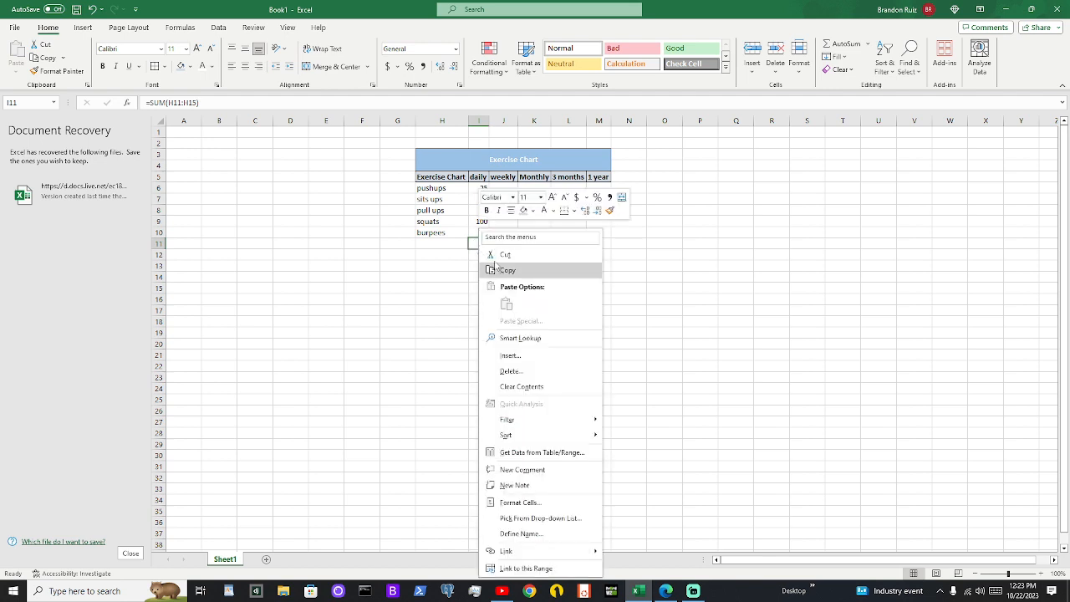
pyautogui.press('Escape')
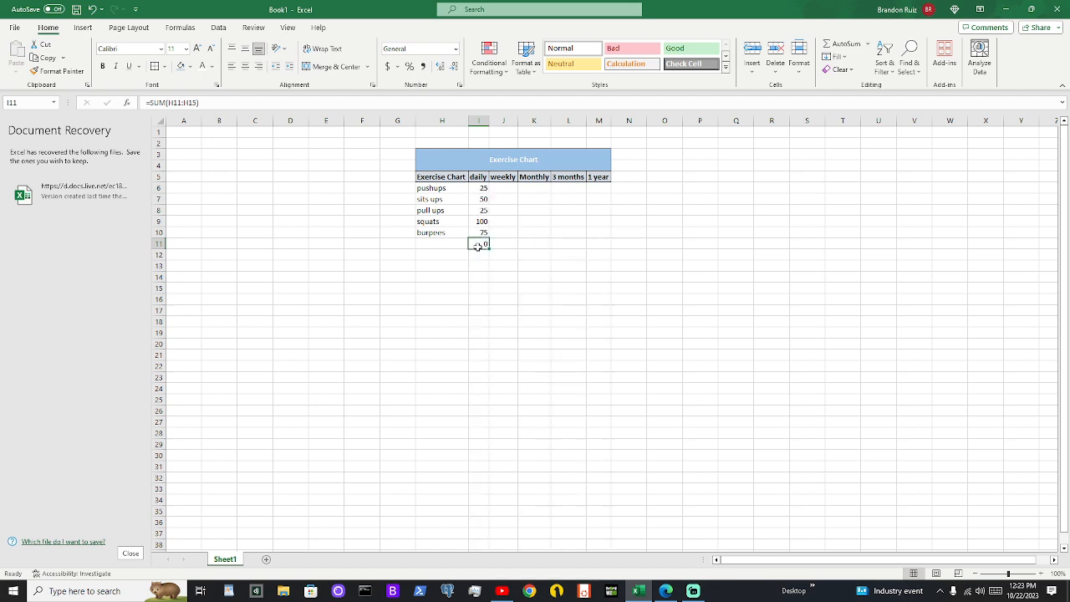
pyautogui.hotkey('ctrl', 'z')
pyautogui.hotkey('ctrl', 'c')
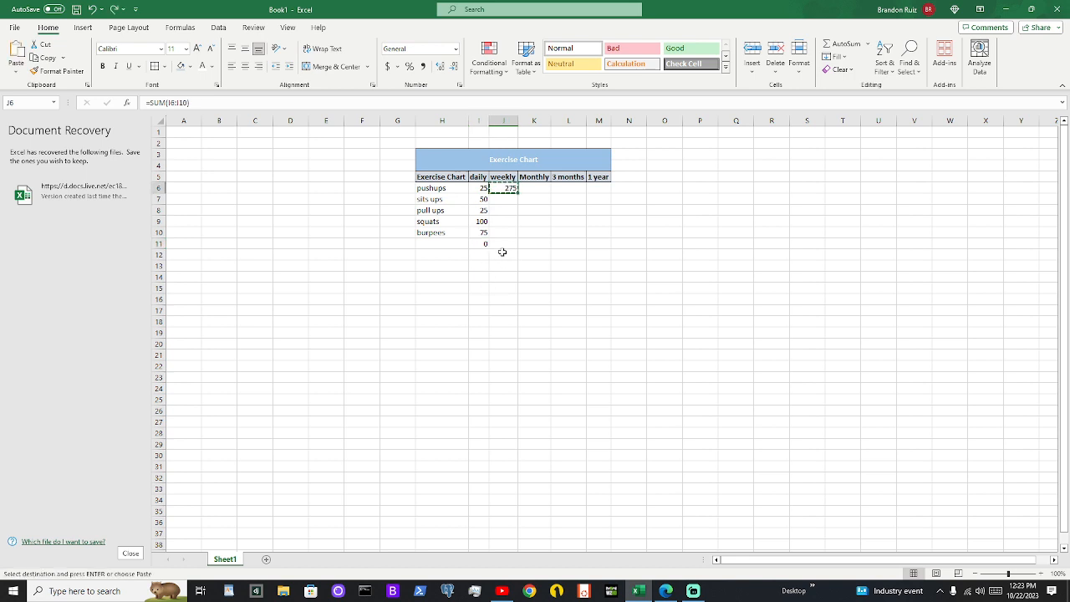
pyautogui.click(505, 244)
pyautogui.doubleClick(505, 189)
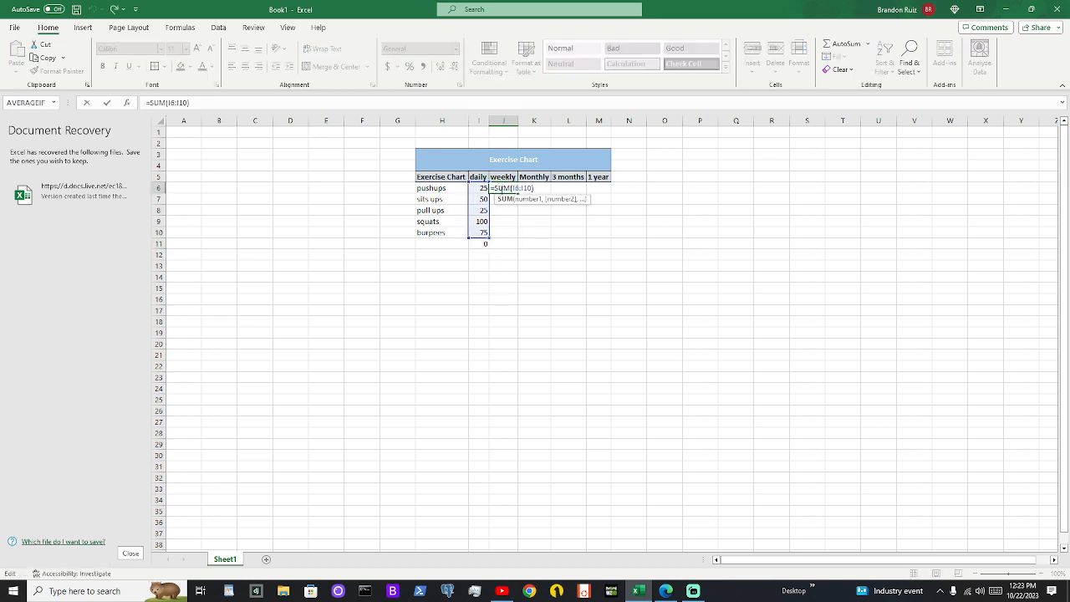
pyautogui.click(506, 209)
# Copy the weekly sum in J6 and paste it as a plain value into cell I11
pyautogui.click(504, 189)
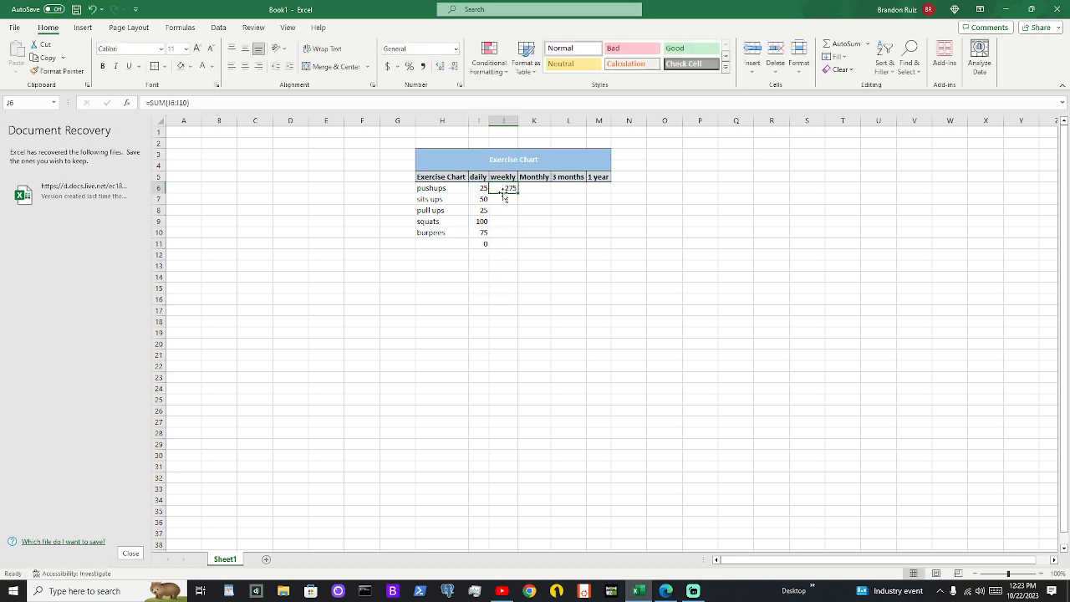
pyautogui.rightClick(501, 188)
pyautogui.click(530, 226)
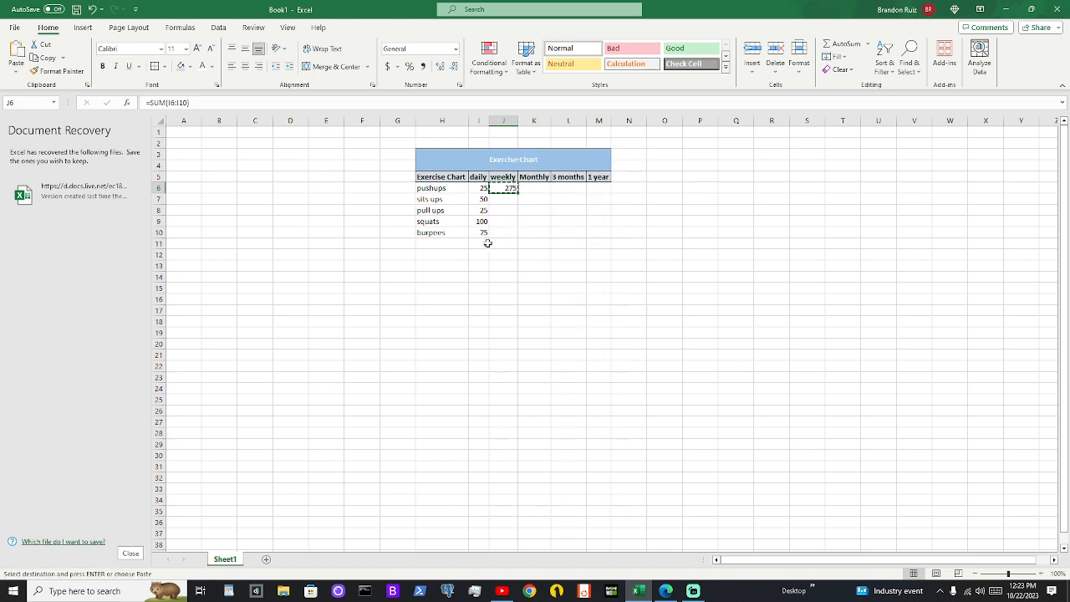
pyautogui.click(486, 243)
pyautogui.rightClick(485, 243)
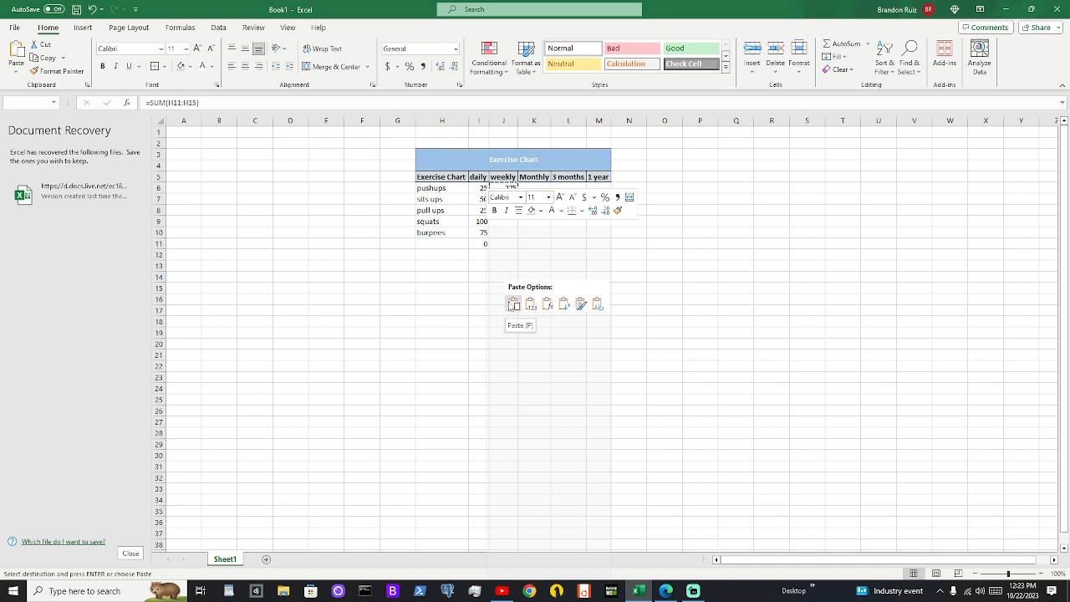
pyautogui.click(531, 304)
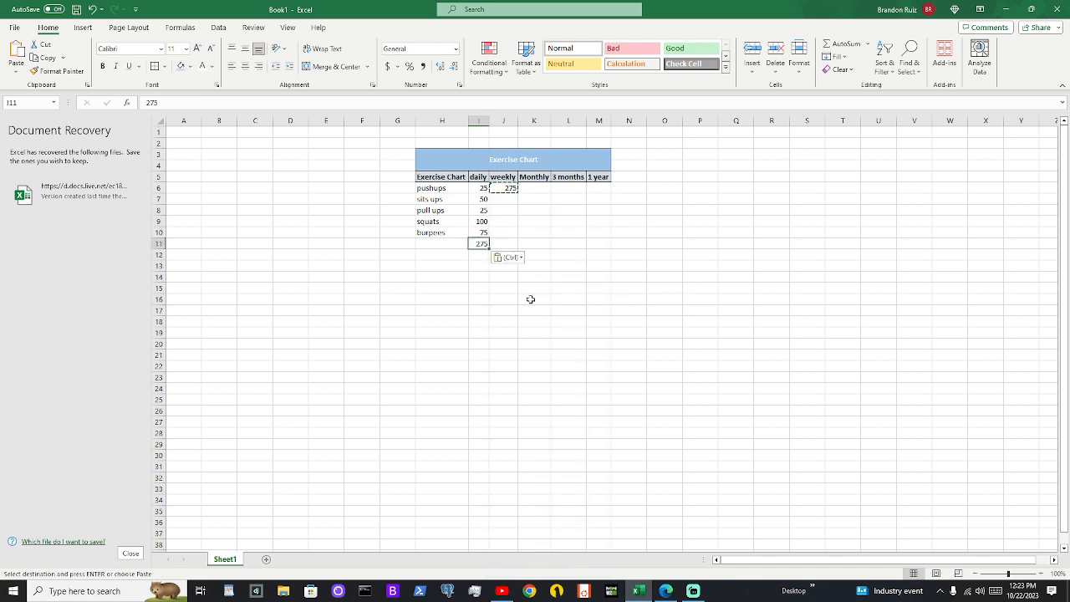
# Replace the plain value in I11 with a copy of the sum formula from J6
pyautogui.click(507, 188)
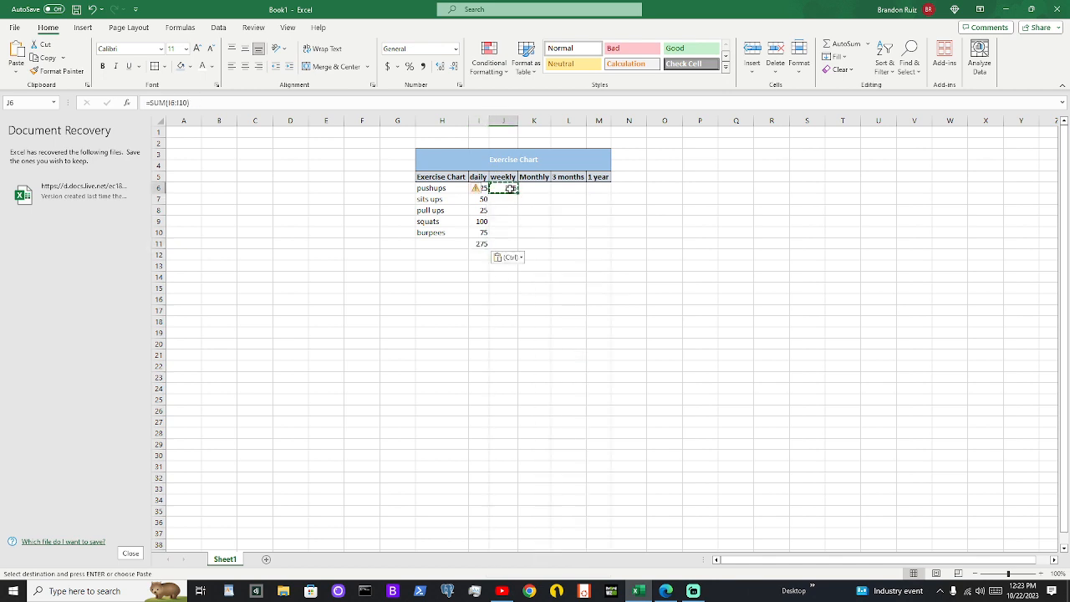
pyautogui.rightClick(511, 189)
pyautogui.click(538, 232)
pyautogui.click(483, 242)
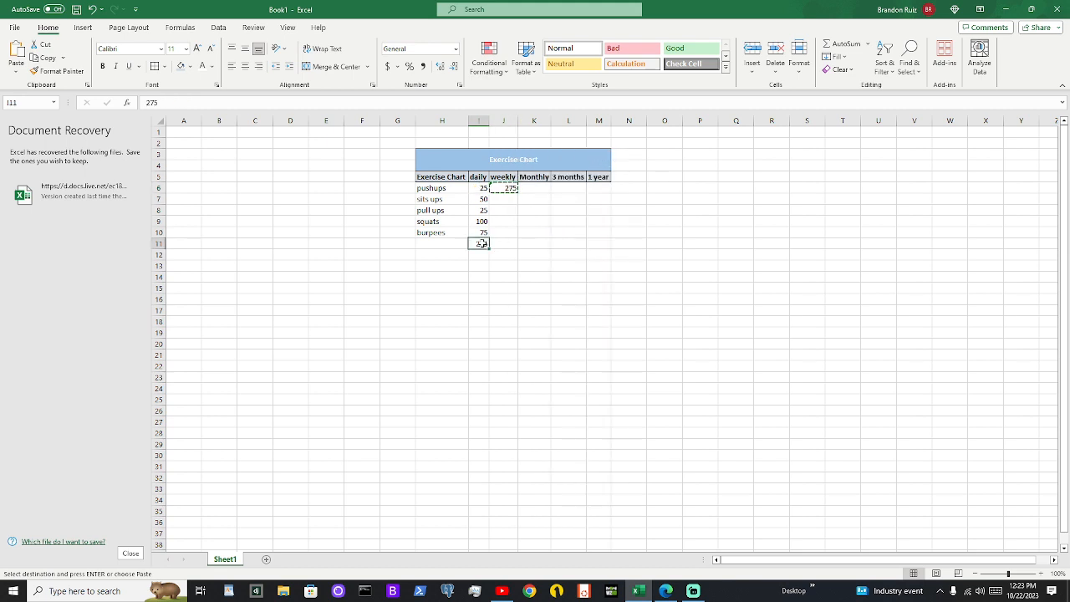
pyautogui.rightClick(482, 240)
pyautogui.click(556, 304)
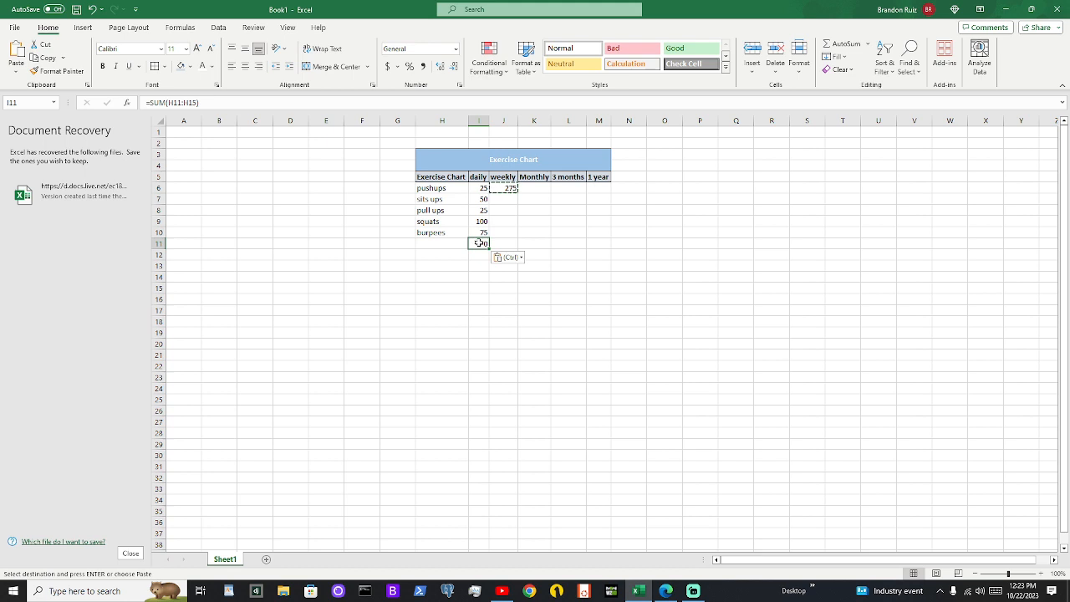
# Compare the weekly sum formula in J6 with the pasted copy in I11
pyautogui.click(501, 187)
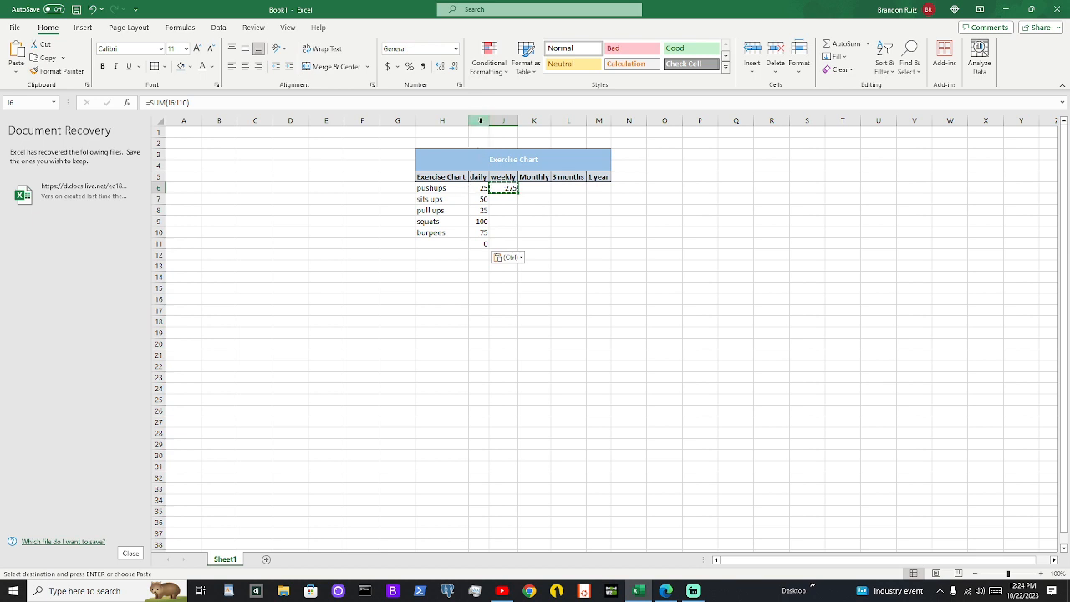
pyautogui.click(485, 242)
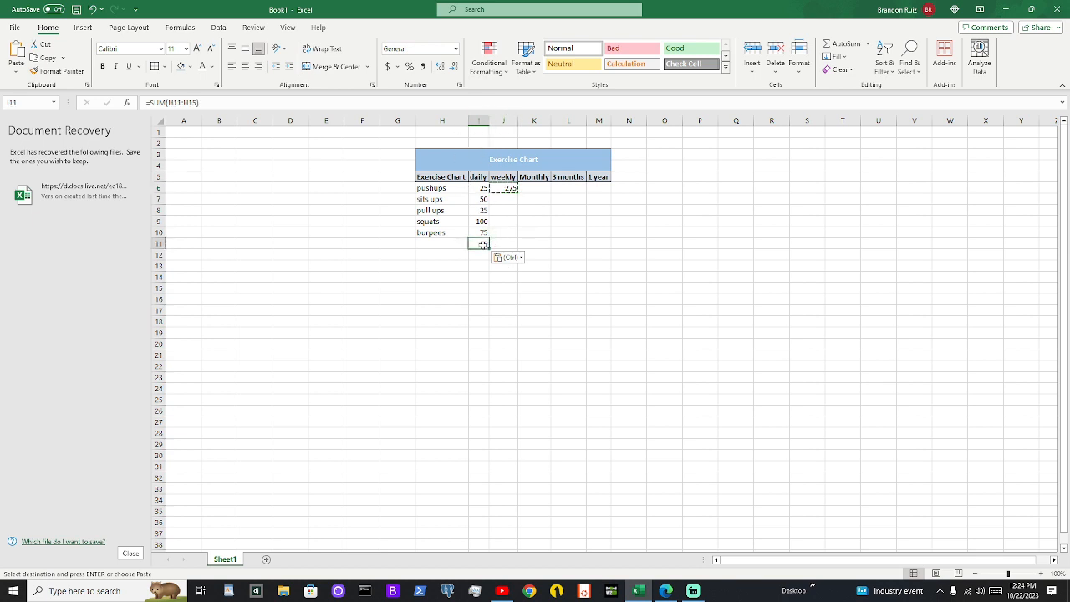
pyautogui.click(476, 190)
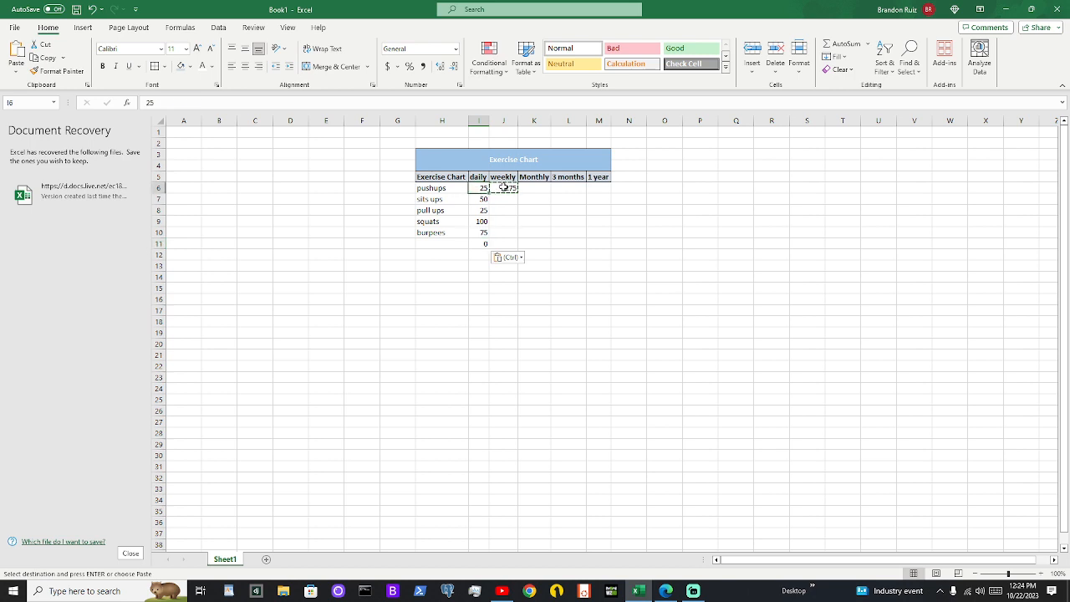
pyautogui.click(503, 186)
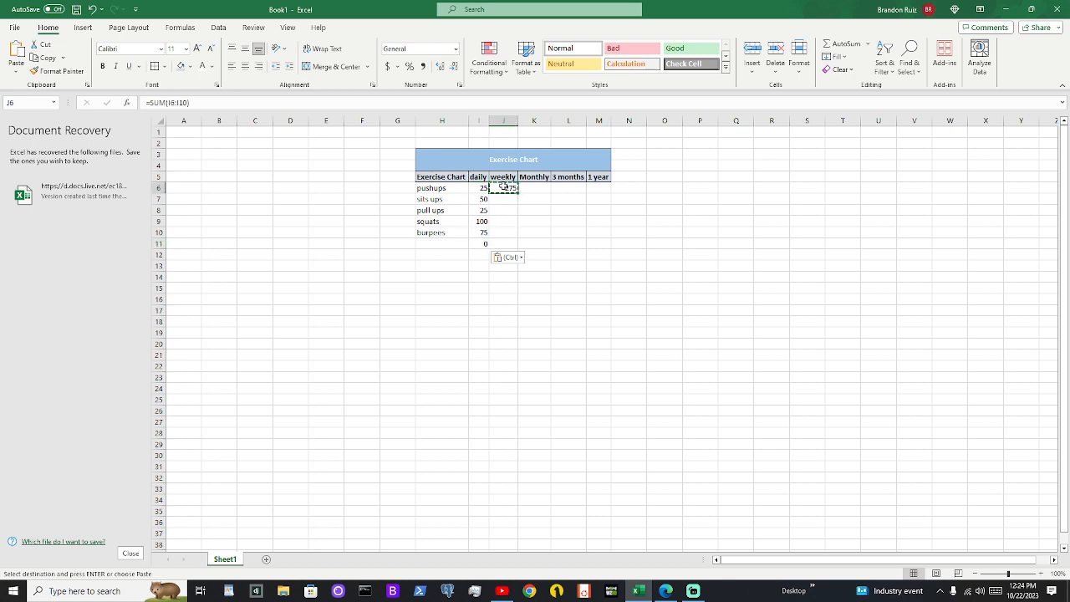
# Change the range in the I11 sum formula to I11:I15 and dismiss the resulting warning
pyautogui.click(485, 243)
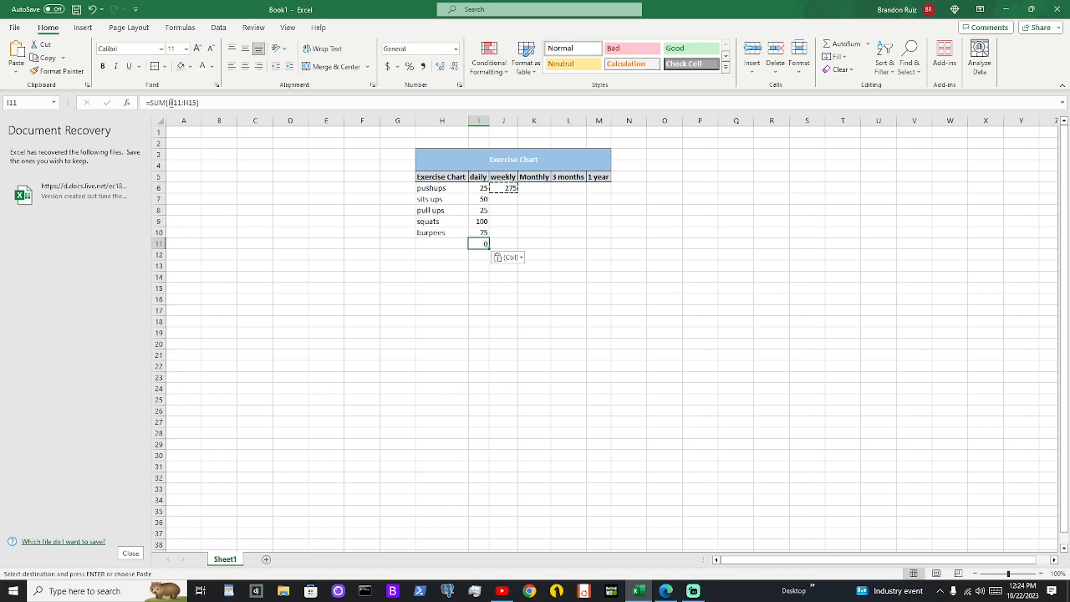
pyautogui.click(174, 102)
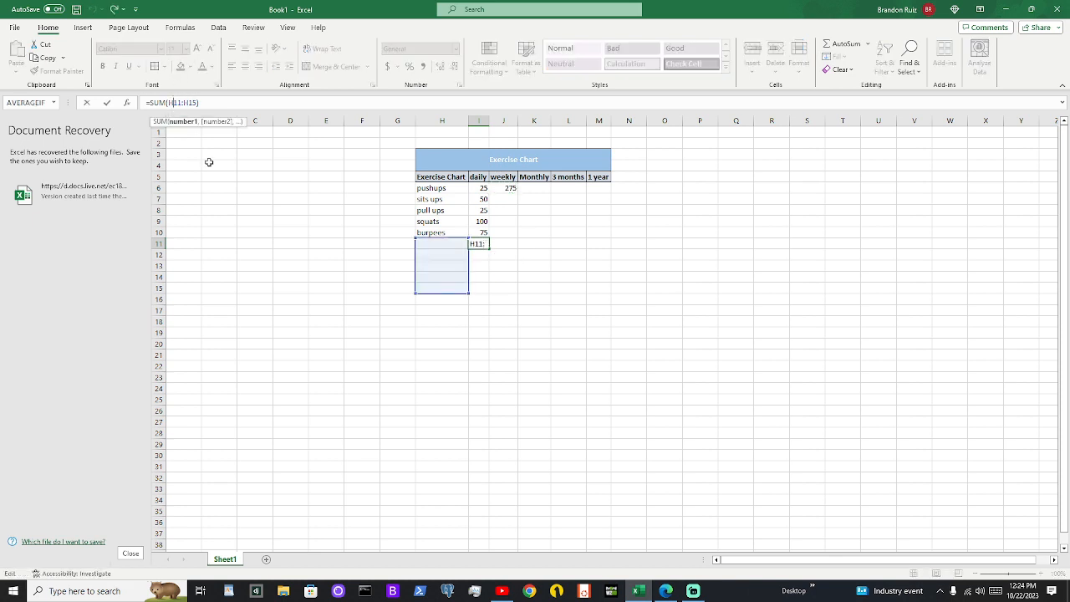
pyautogui.press('BackSpace')
pyautogui.write('I')
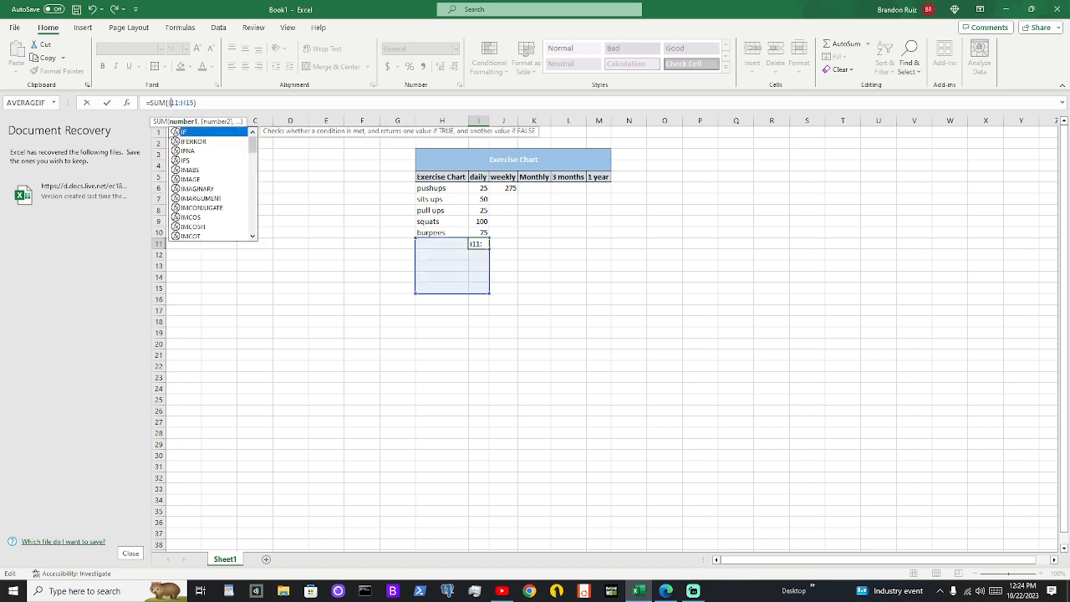
pyautogui.click(186, 103)
pyautogui.press('BackSpace')
pyautogui.write('I')
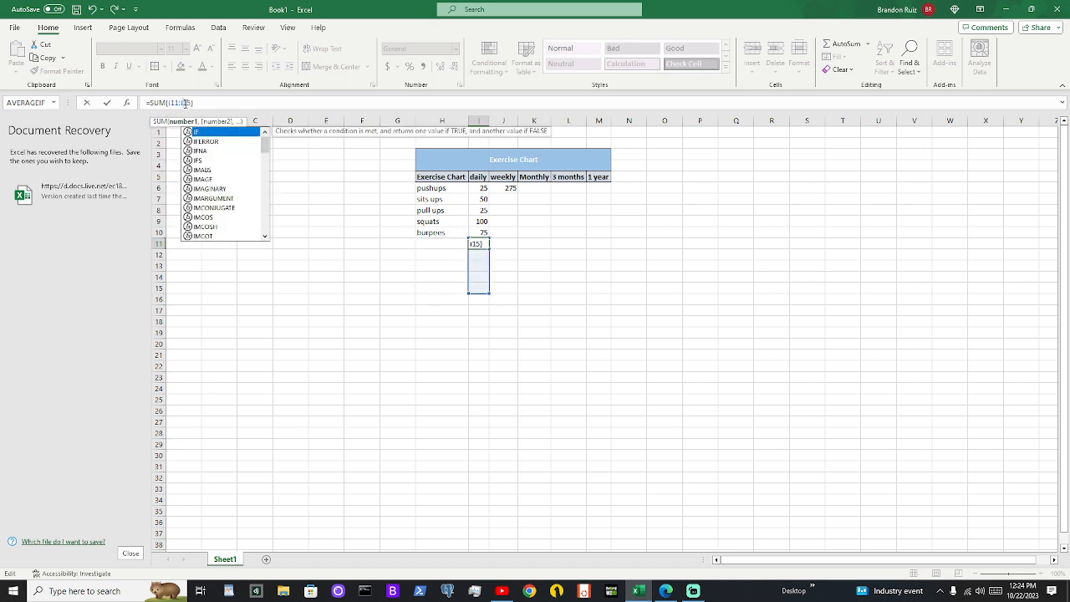
pyautogui.press('Return')
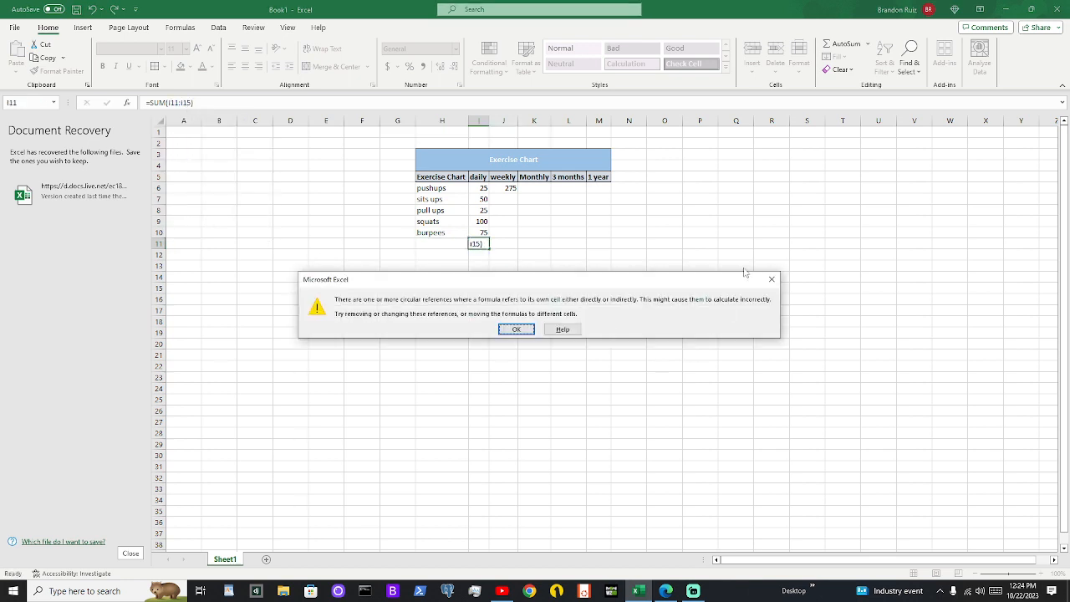
pyautogui.click(771, 280)
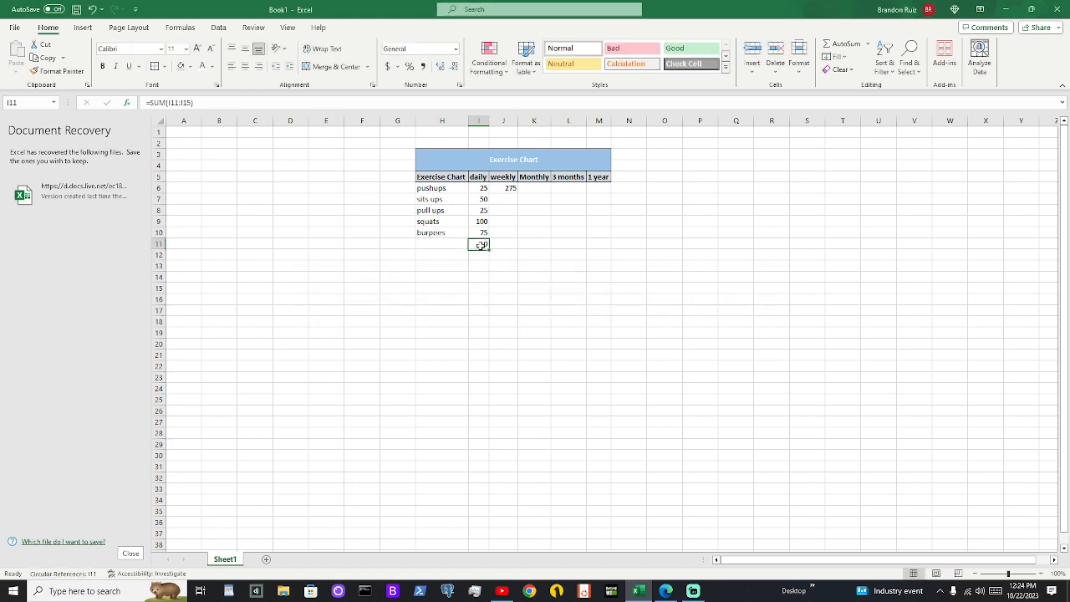
# Correct the I11 formula so it sums the daily values in I6:I10
pyautogui.click(184, 102)
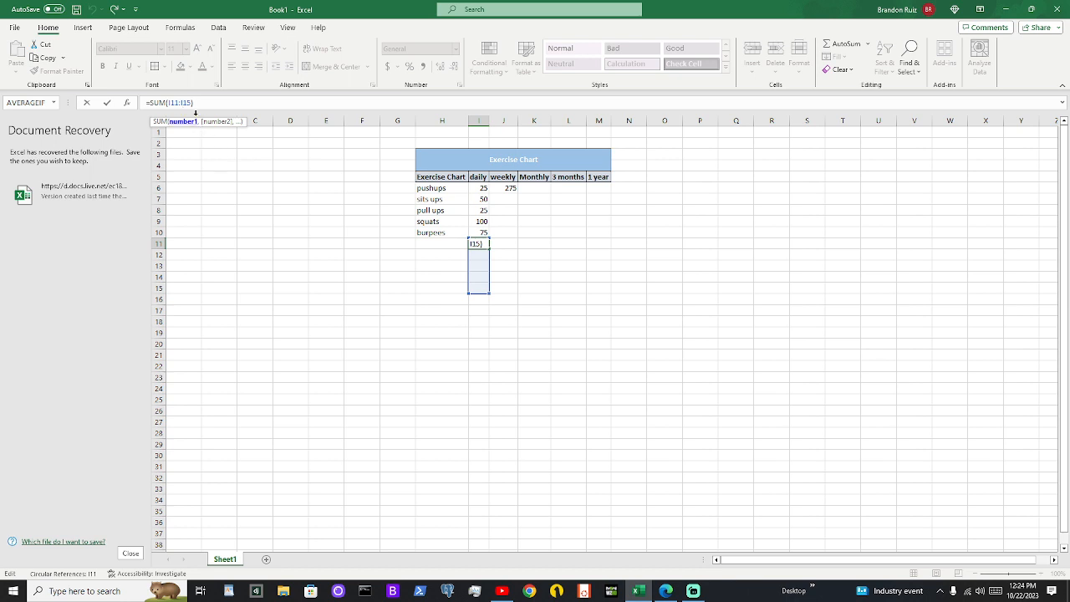
pyautogui.press('BackSpace')
pyautogui.press('BackSpace')
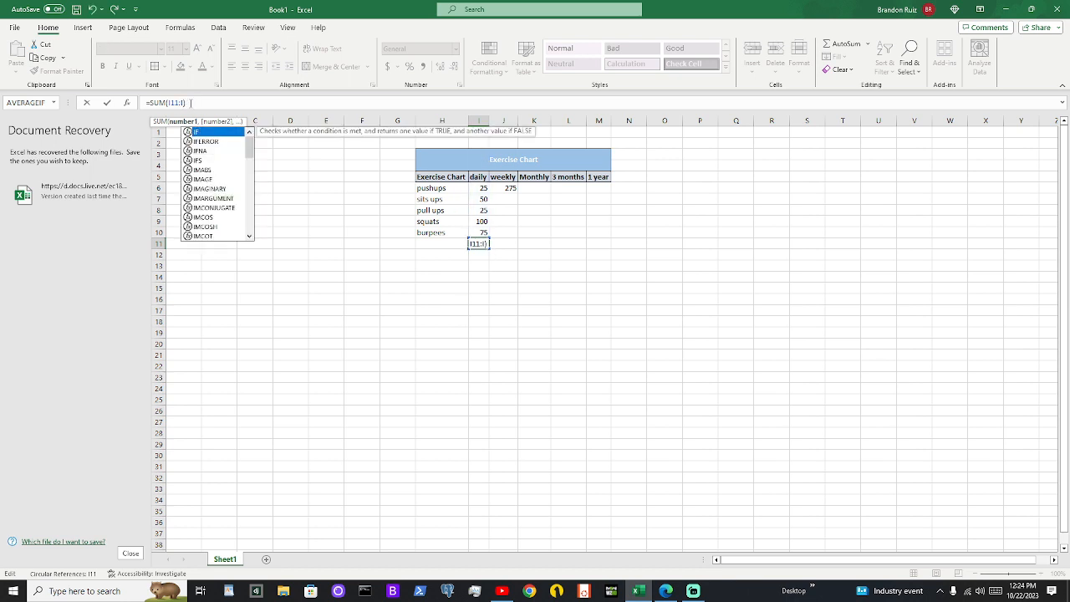
pyautogui.write('10')
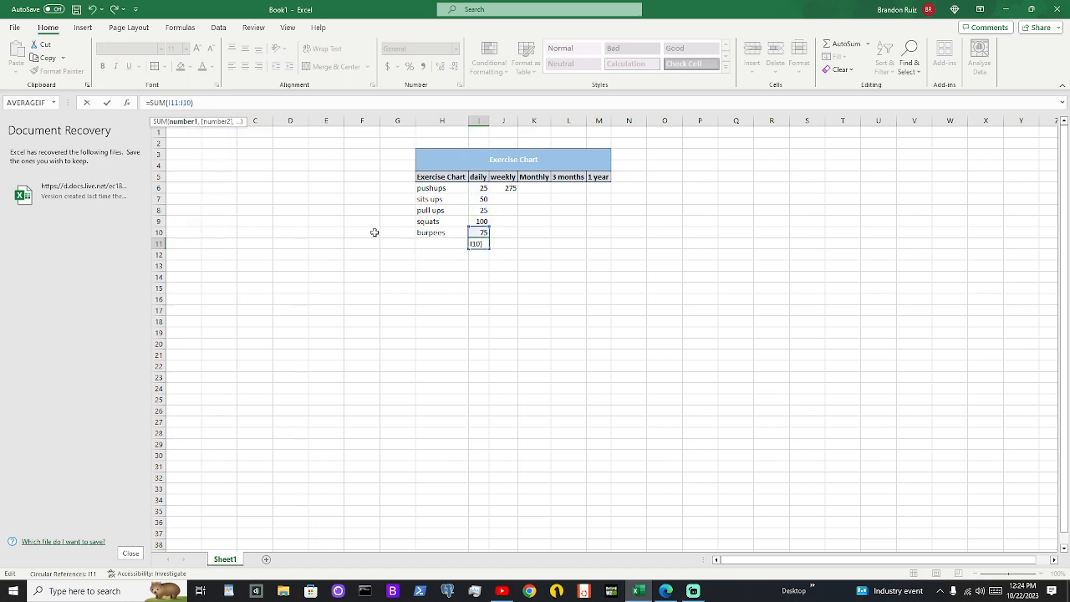
pyautogui.click(179, 102)
pyautogui.press('BackSpace')
pyautogui.press('BackSpace')
pyautogui.write('6')
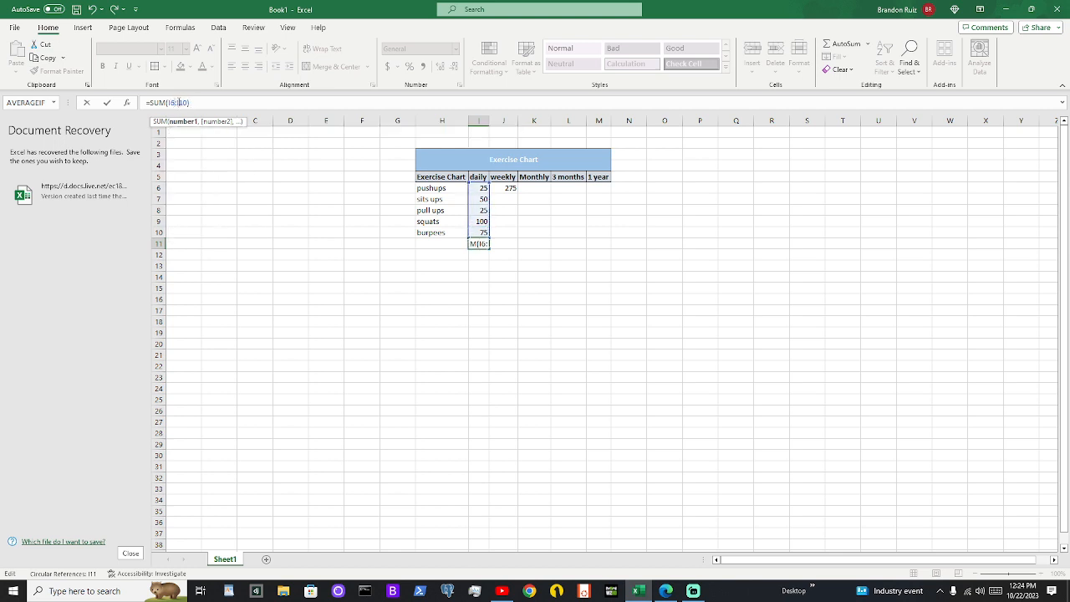
pyautogui.press('Return')
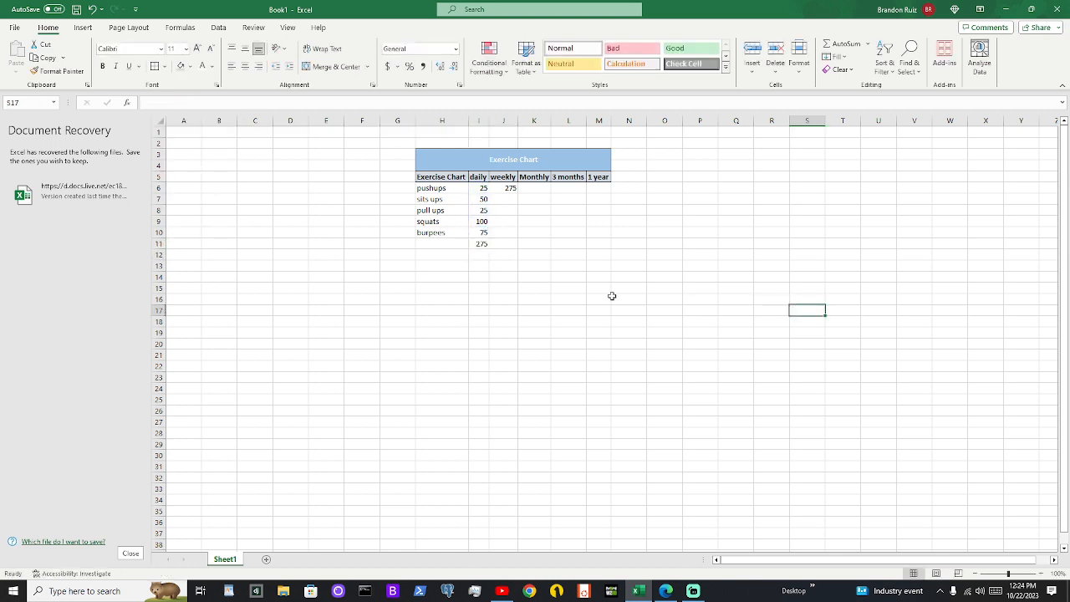
# Clear the sum formulas from J6 and I11
pyautogui.click(504, 187)
pyautogui.press('Delete')
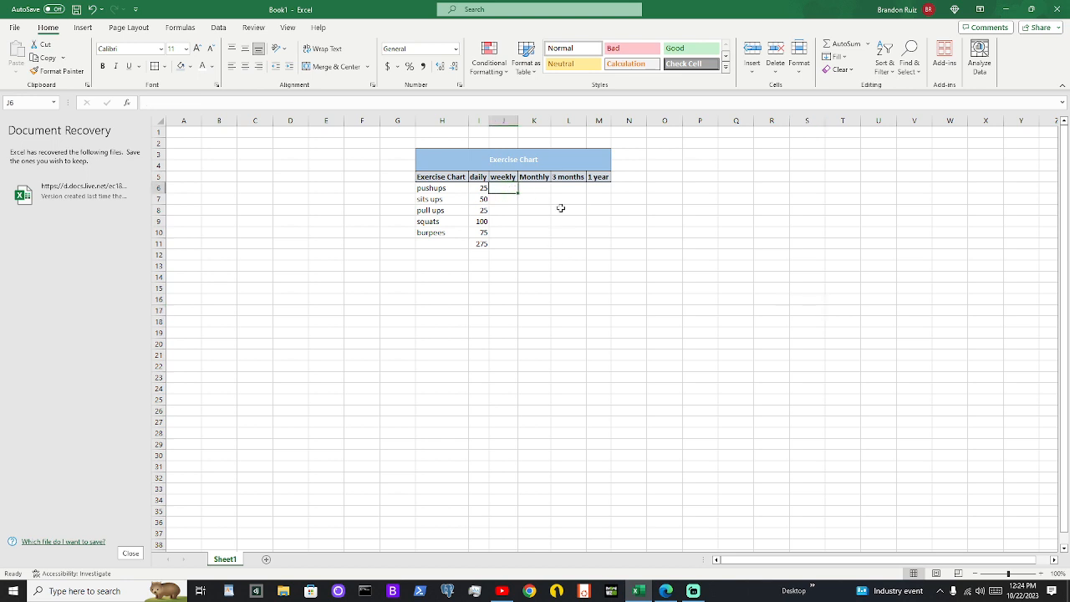
pyautogui.click(479, 243)
pyautogui.press('Delete')
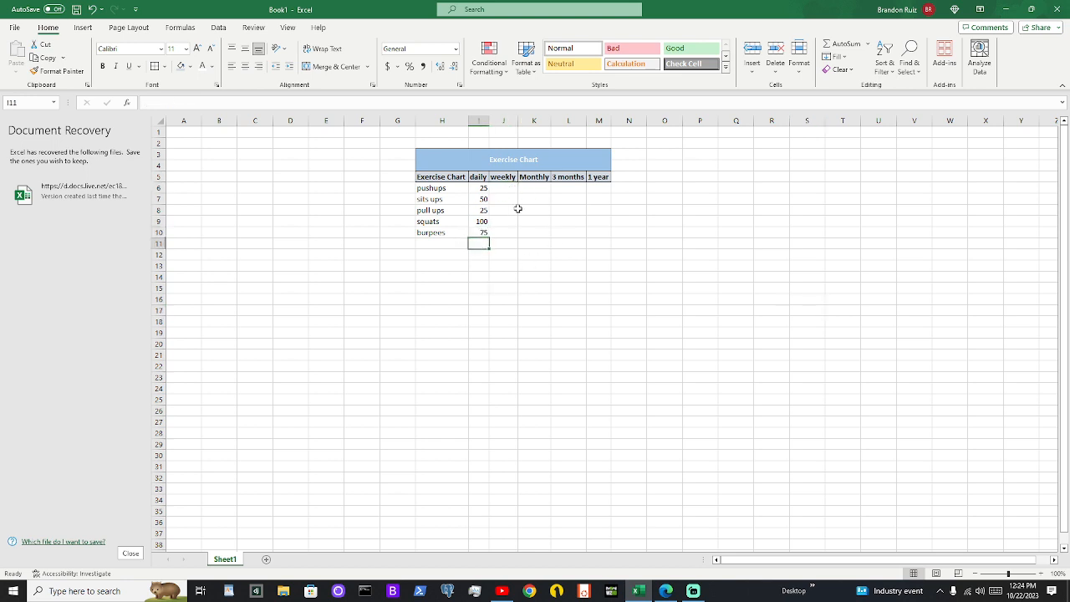
# Total the daily values I6:I10 in I11 with AutoSum
pyautogui.click(515, 209)
pyautogui.click(508, 179)
pyautogui.moveTo(483, 189); pyautogui.dragTo(478, 230)
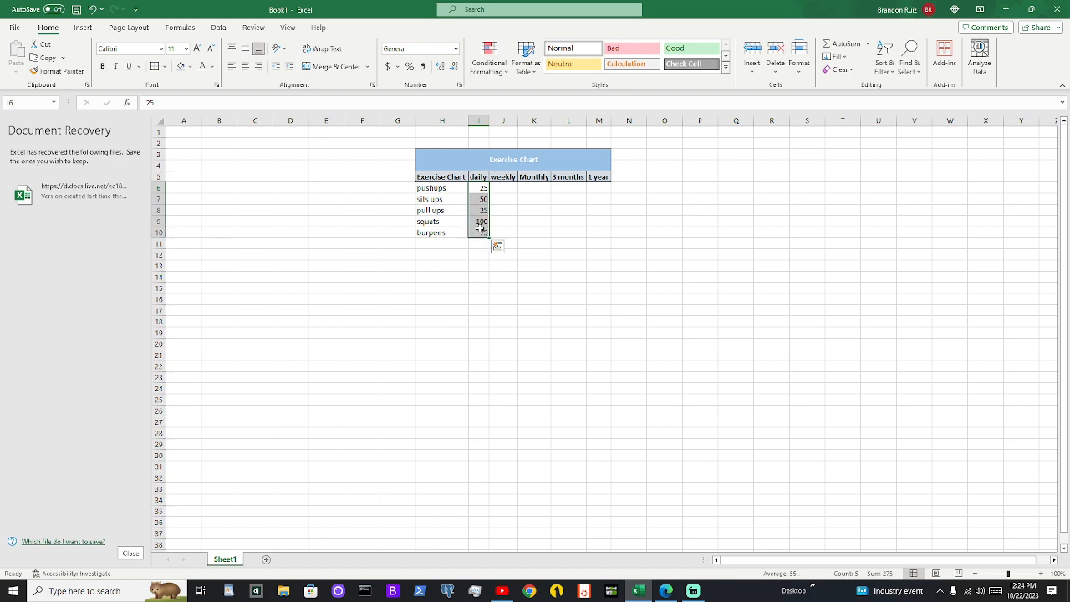
pyautogui.hotkey('alt', '=')
pyautogui.click(700, 287)
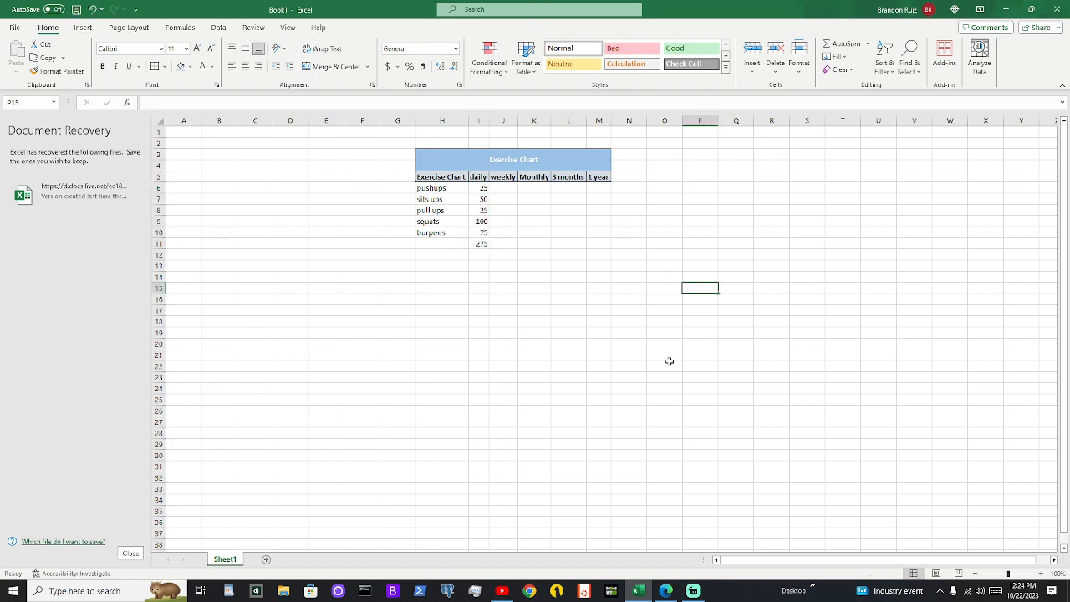
# Replace the sum formula in I11 with a reference to L19, and clear the cell
pyautogui.click(482, 244)
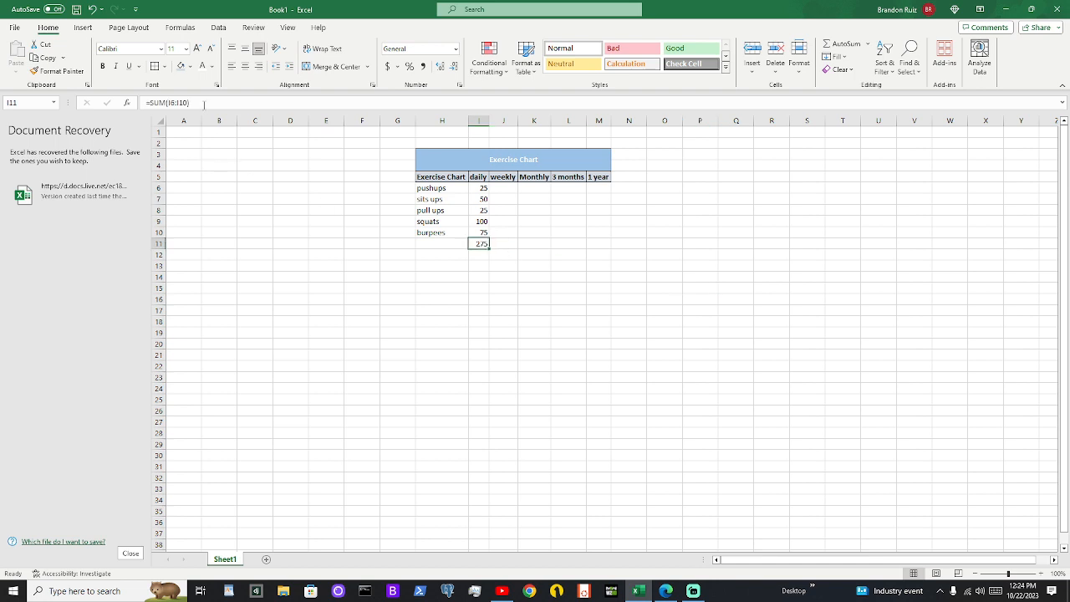
pyautogui.moveTo(204, 104); pyautogui.dragTo(149, 104)
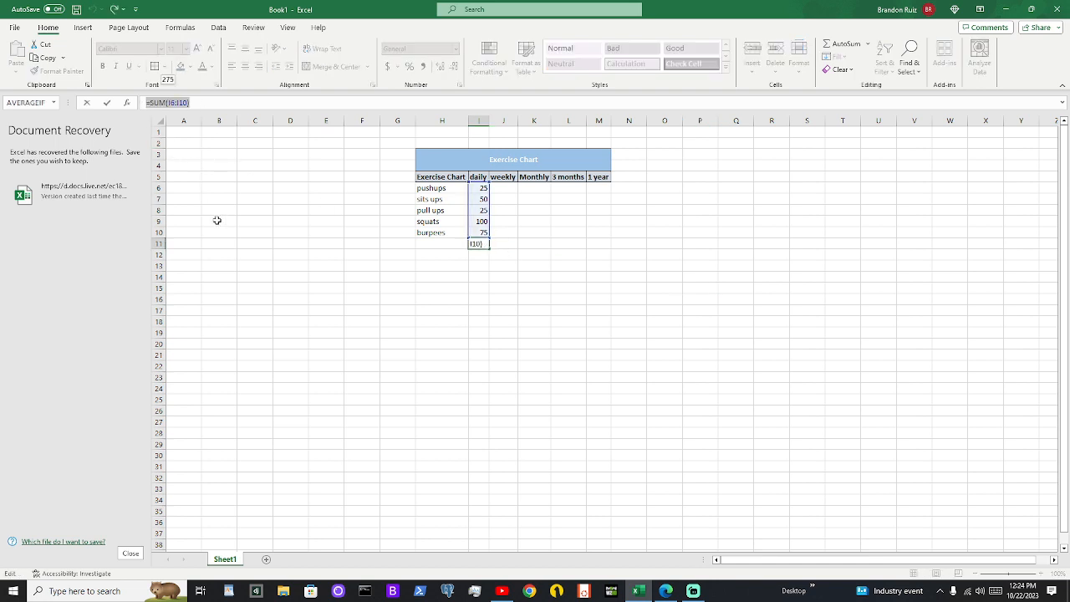
pyautogui.click(567, 332)
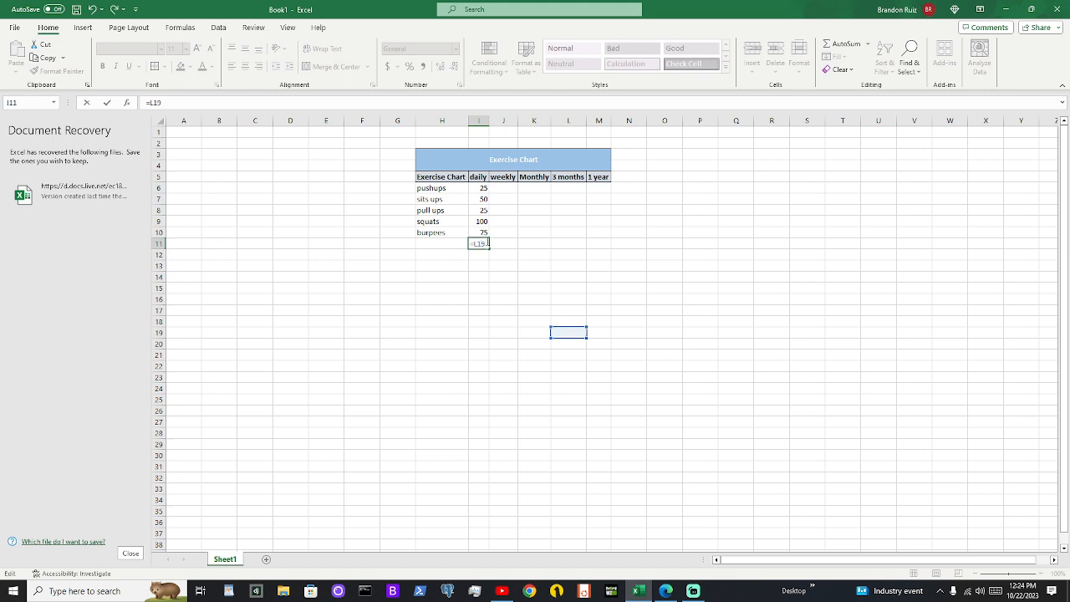
pyautogui.press('Return')
pyautogui.click(480, 244)
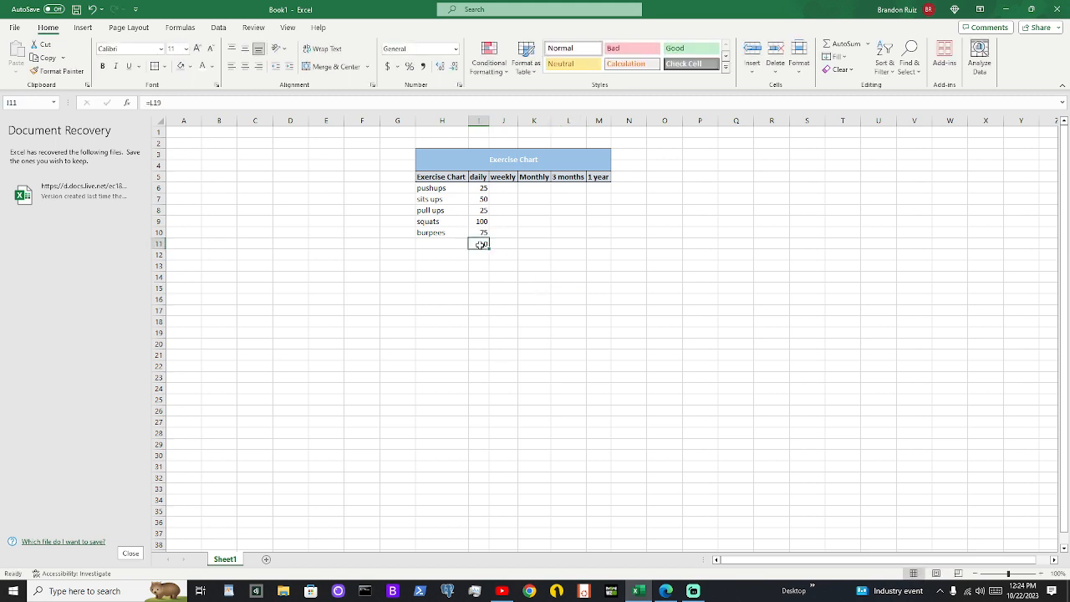
pyautogui.press('Delete')
# Apply AutoSum to the daily counts in I6:I10 to place their total in I11, and check its formula
pyautogui.moveTo(483, 188); pyautogui.dragTo(483, 234)
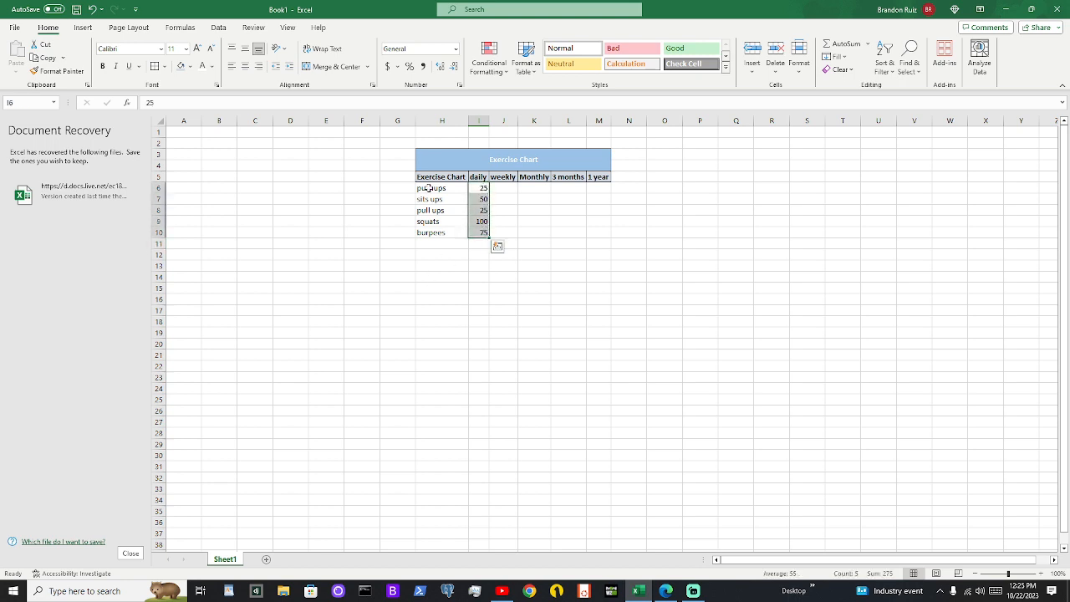
pyautogui.click(846, 47)
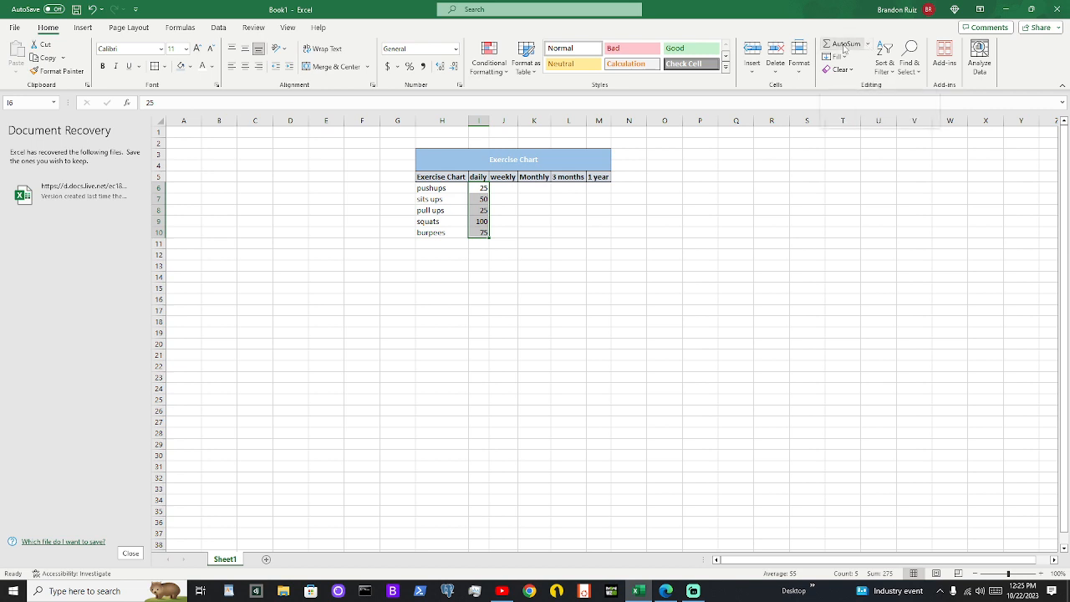
pyautogui.click(484, 242)
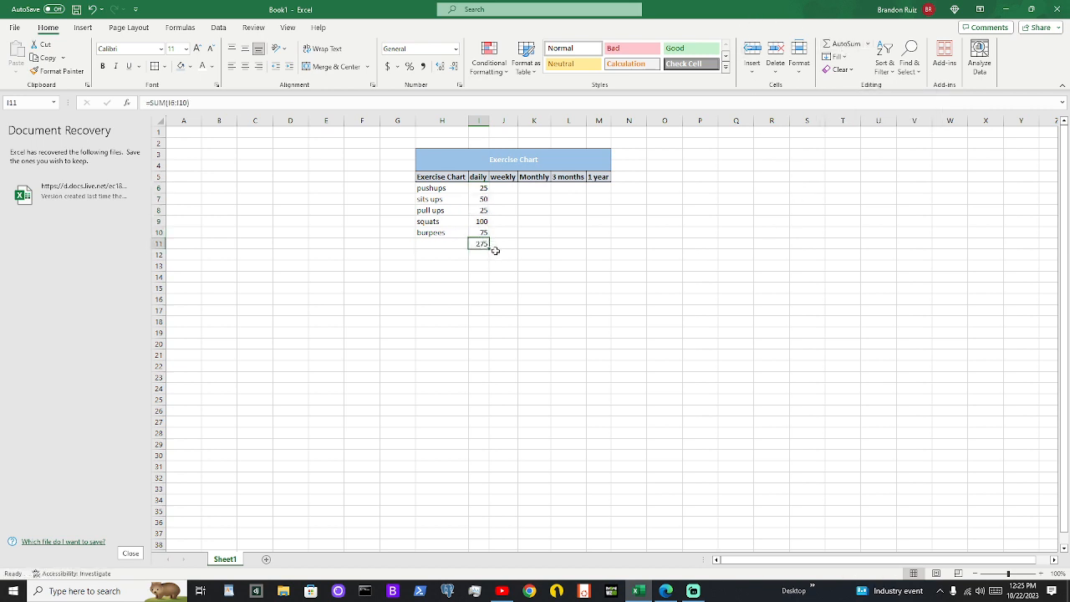
pyautogui.click(490, 255)
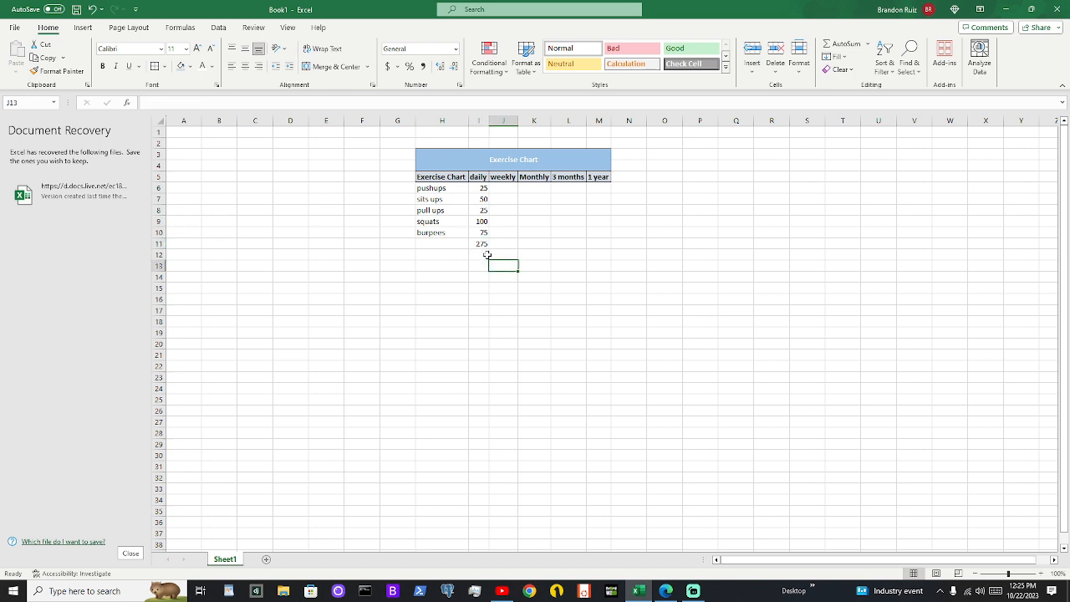
pyautogui.click(505, 190)
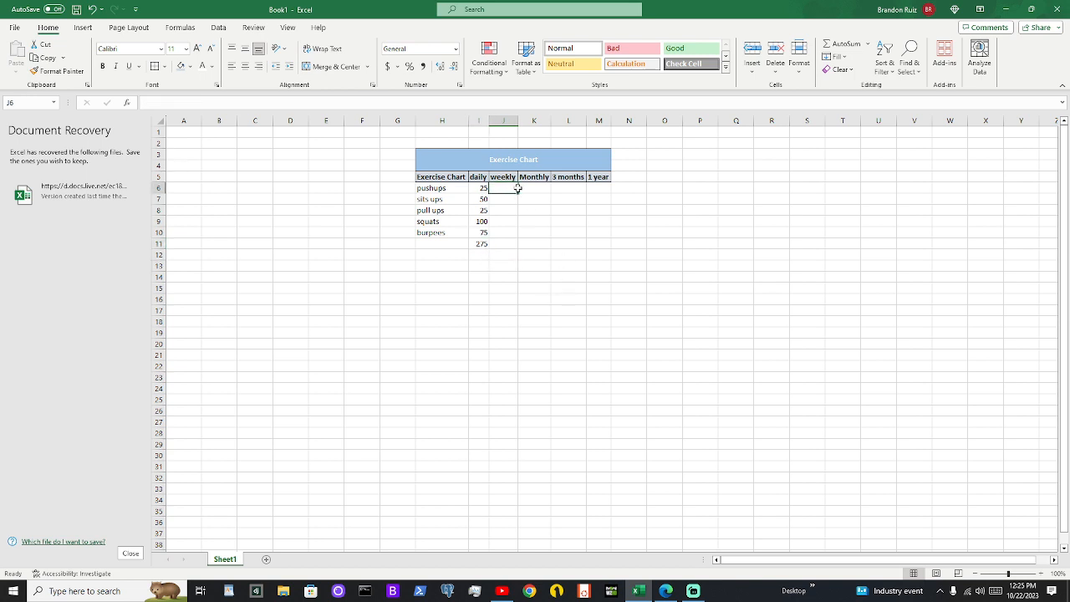
pyautogui.moveTo(508, 199); pyautogui.dragTo(510, 232)
pyautogui.click(511, 242)
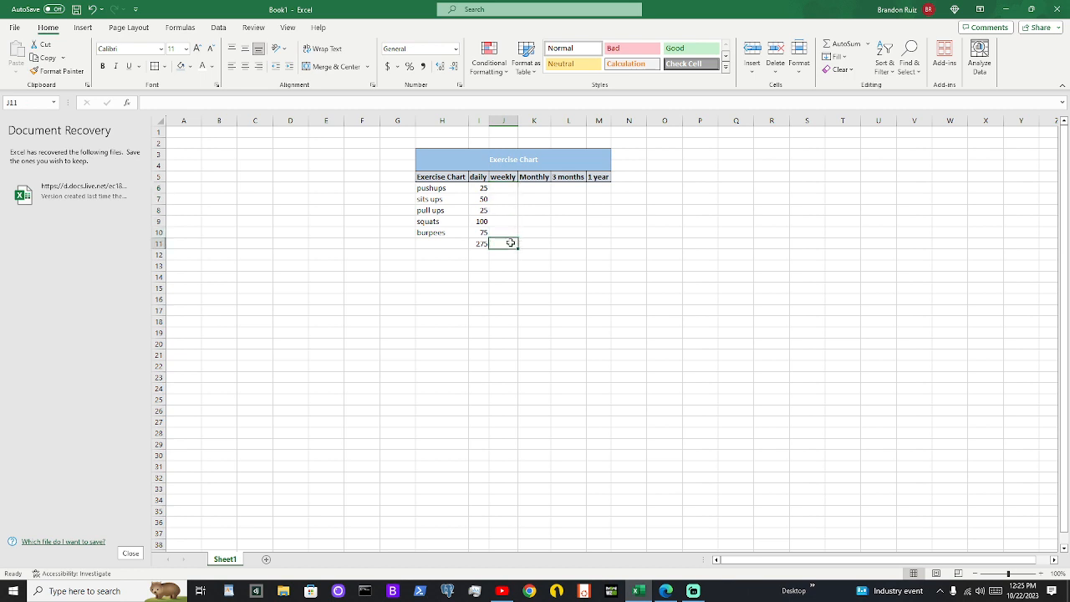
pyautogui.click(503, 187)
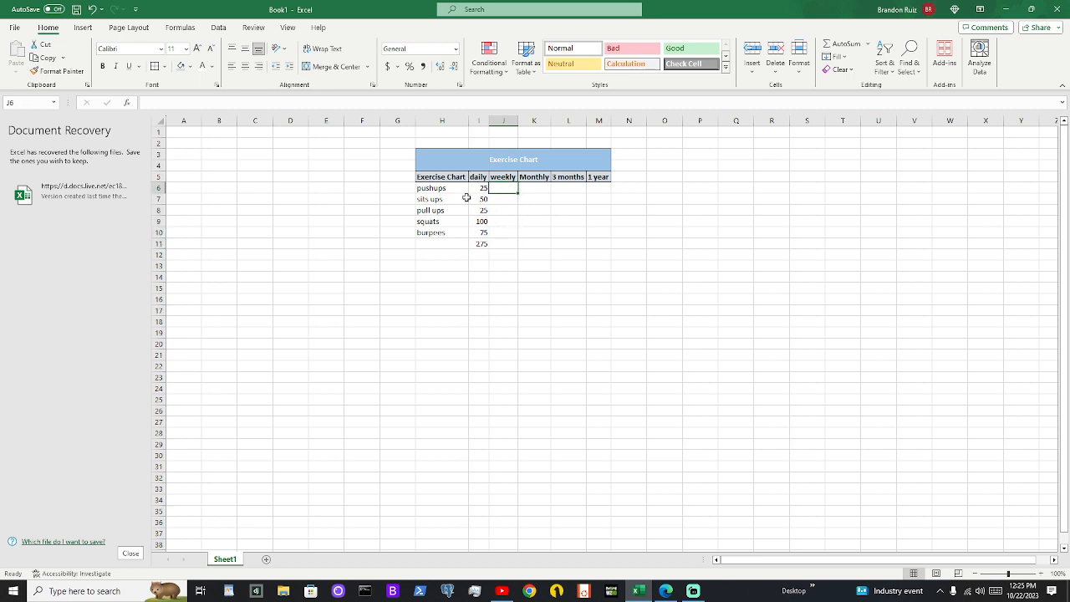
pyautogui.click(504, 242)
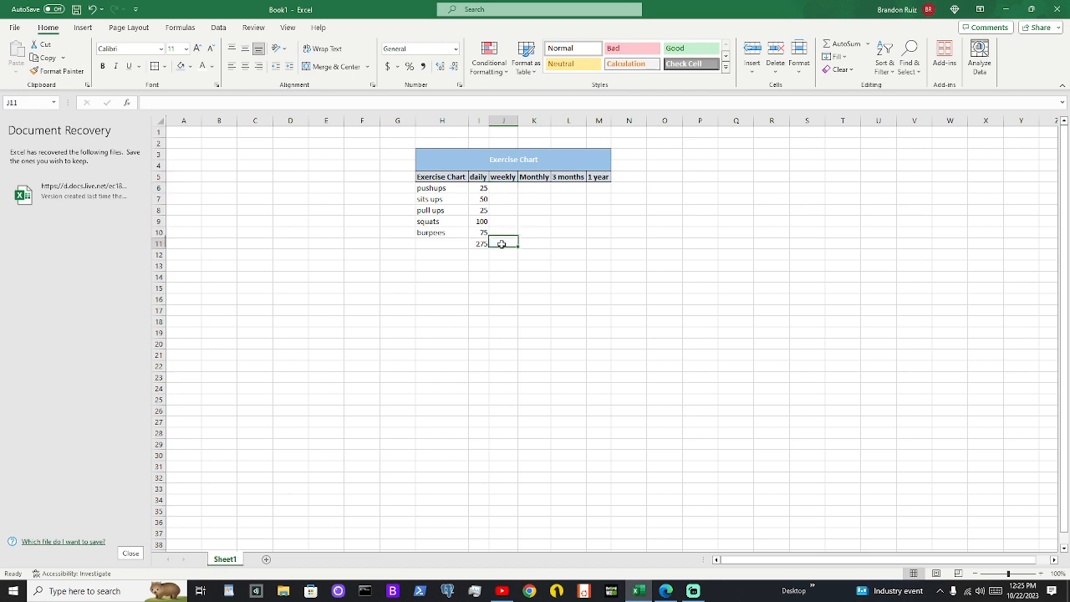
pyautogui.click(503, 186)
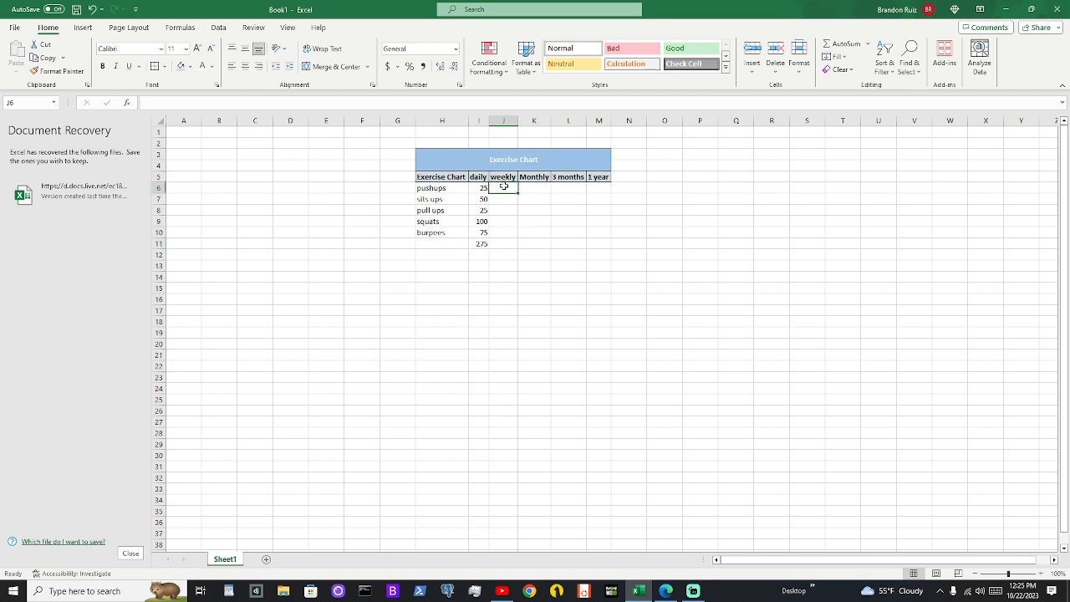
# Enter the formula =I6*7 in J6 to calculate the weekly pushups, and check the formula
pyautogui.click(483, 188)
pyautogui.click(506, 187)
pyautogui.write('=')
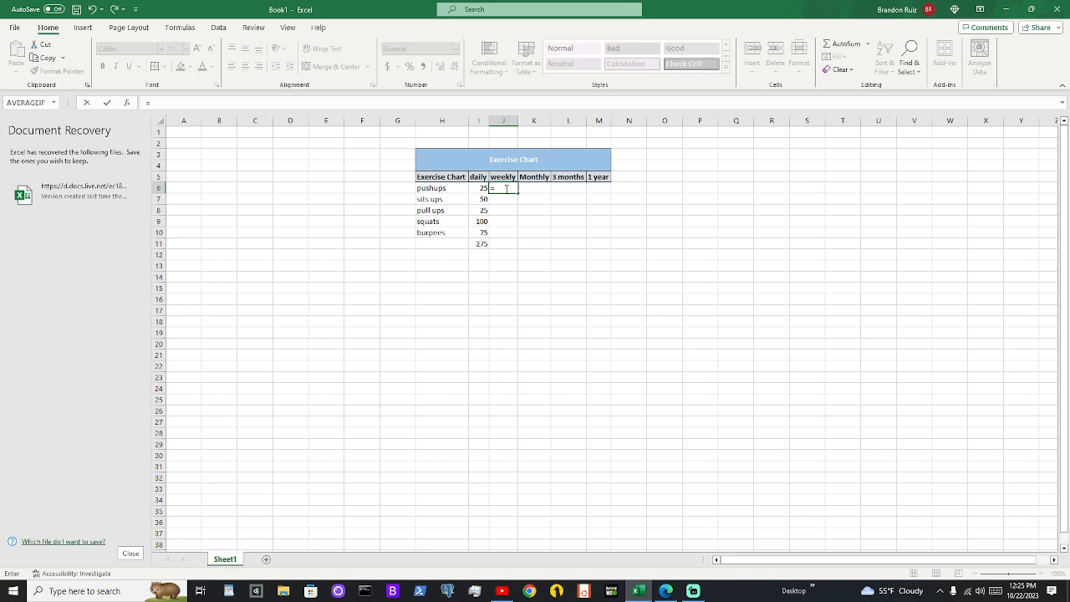
pyautogui.click(482, 187)
pyautogui.write('*')
pyautogui.press('Return')
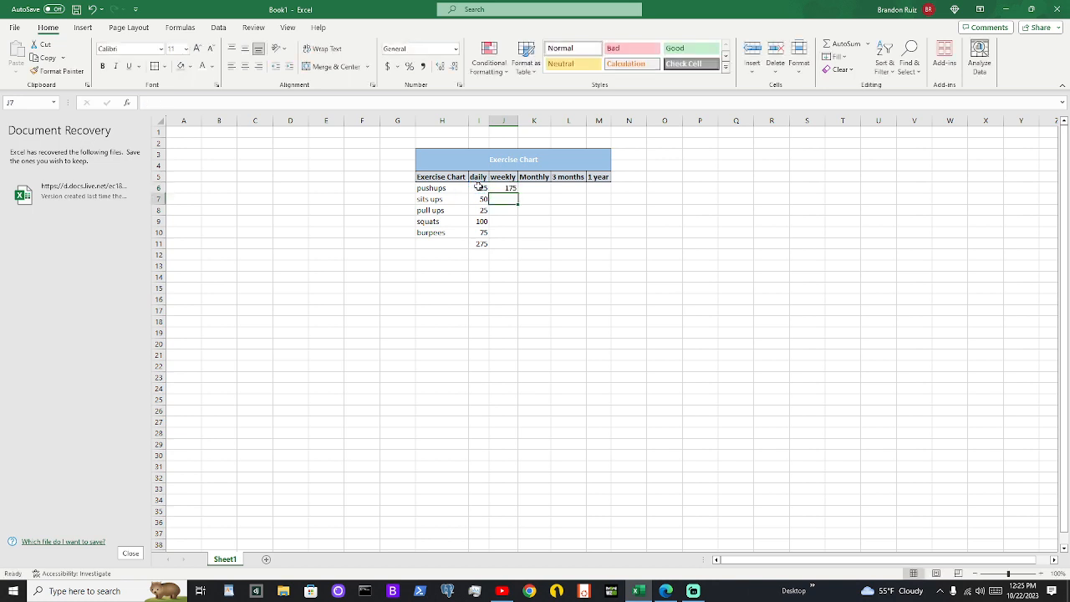
pyautogui.click(513, 190)
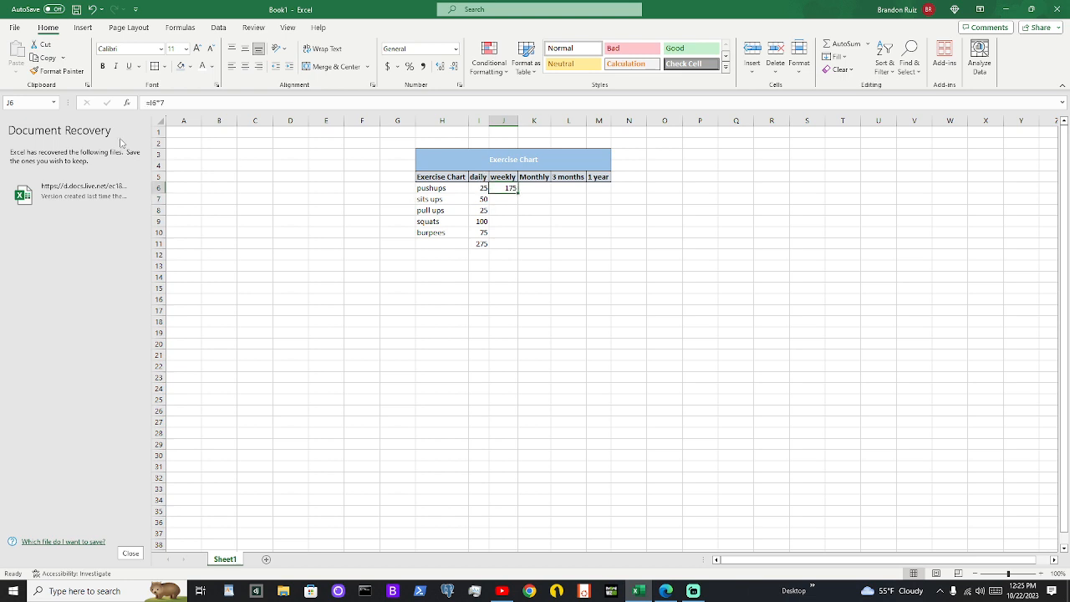
pyautogui.moveTo(166, 103); pyautogui.dragTo(143, 103)
pyautogui.write('=')
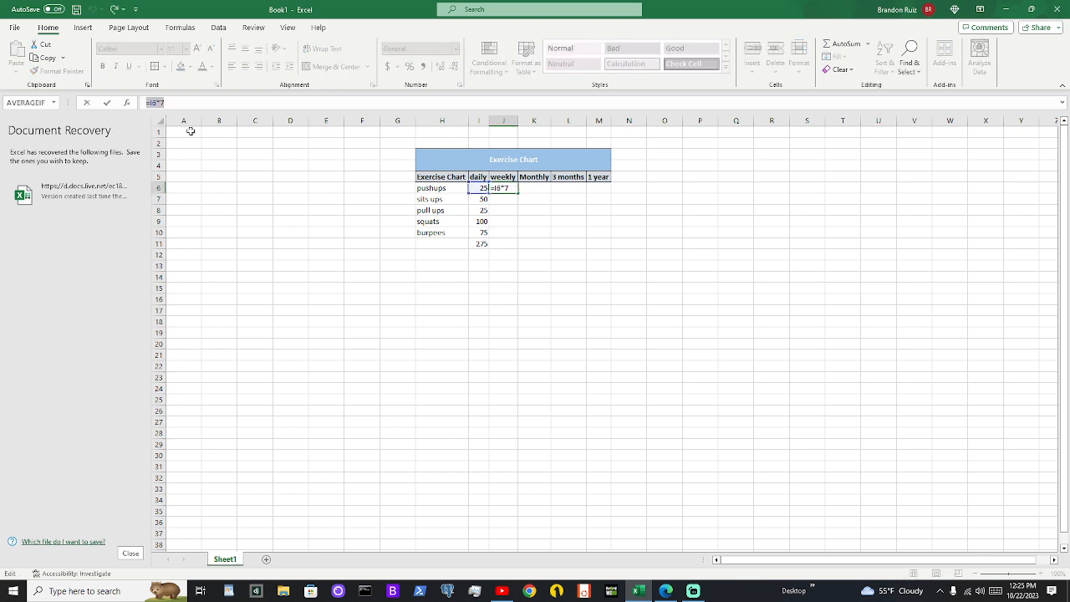
pyautogui.click(621, 232)
pyautogui.click(482, 188)
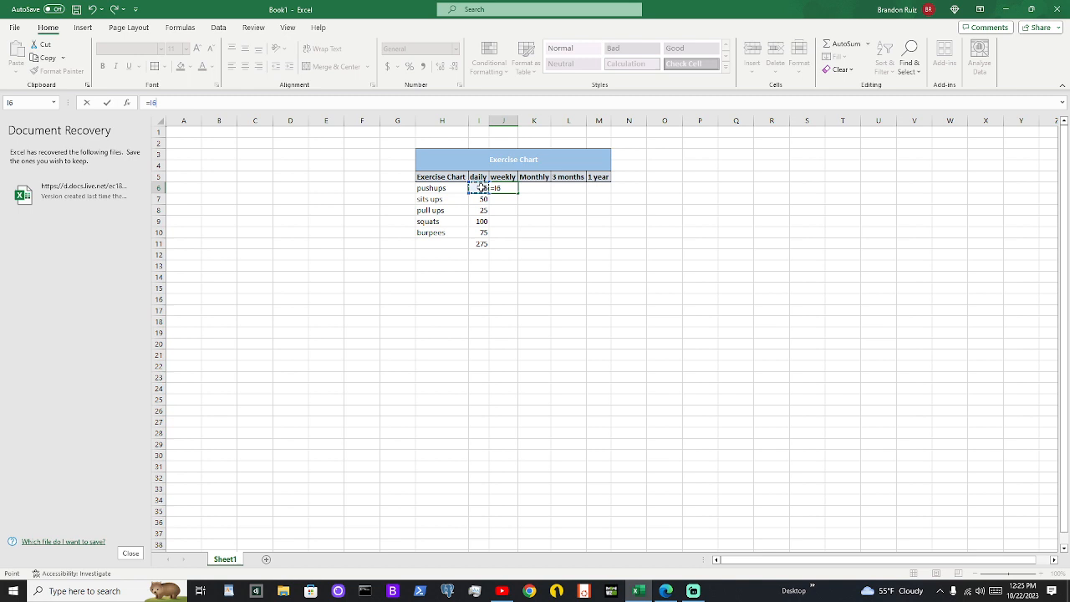
pyautogui.click(511, 210)
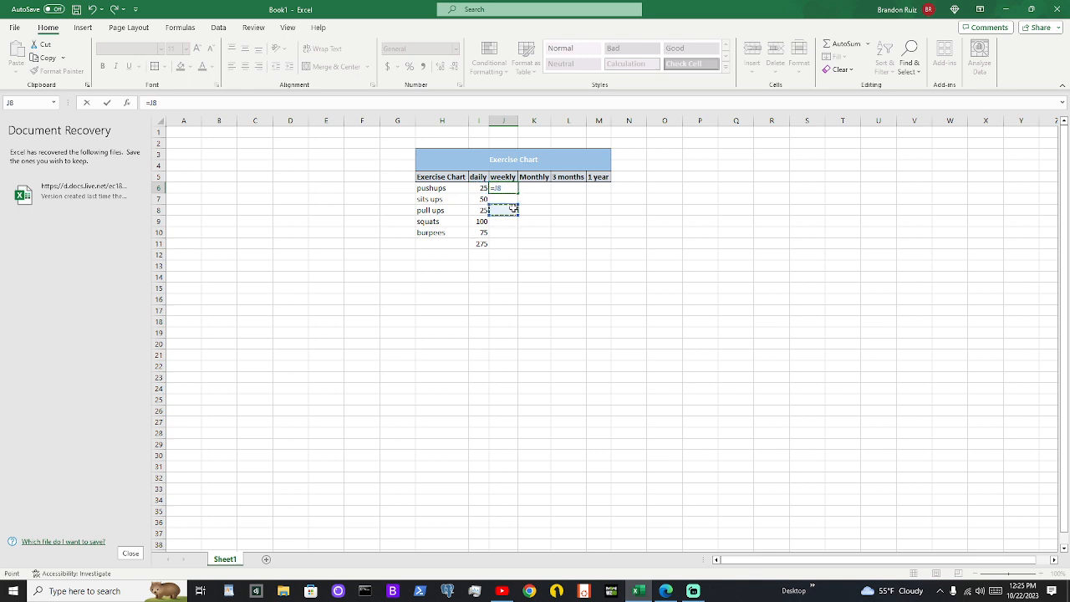
pyautogui.moveTo(516, 209); pyautogui.dragTo(525, 210)
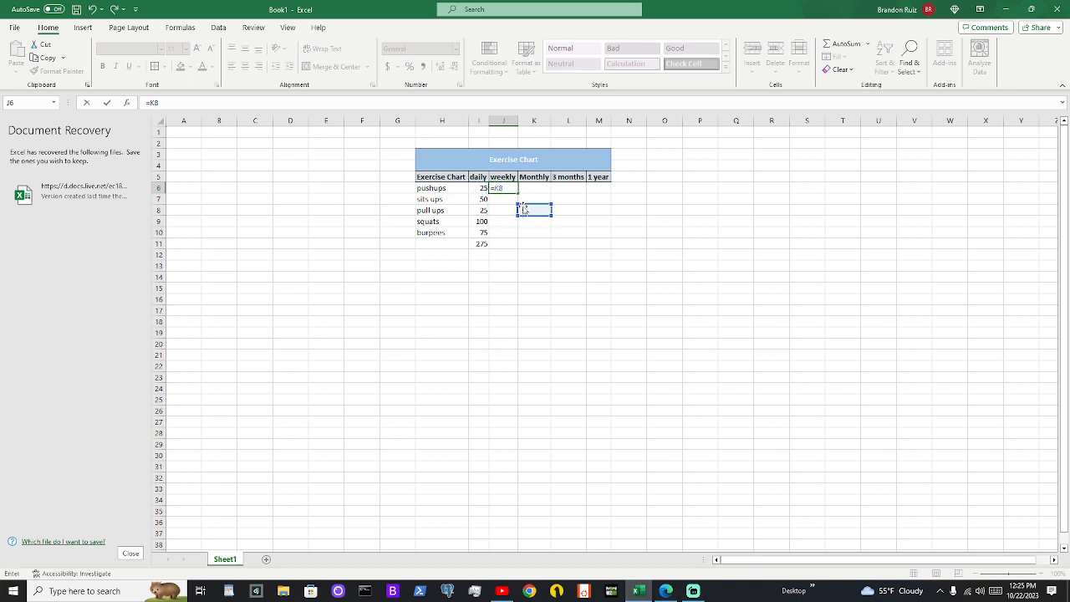
pyautogui.click(546, 266)
pyautogui.click(540, 222)
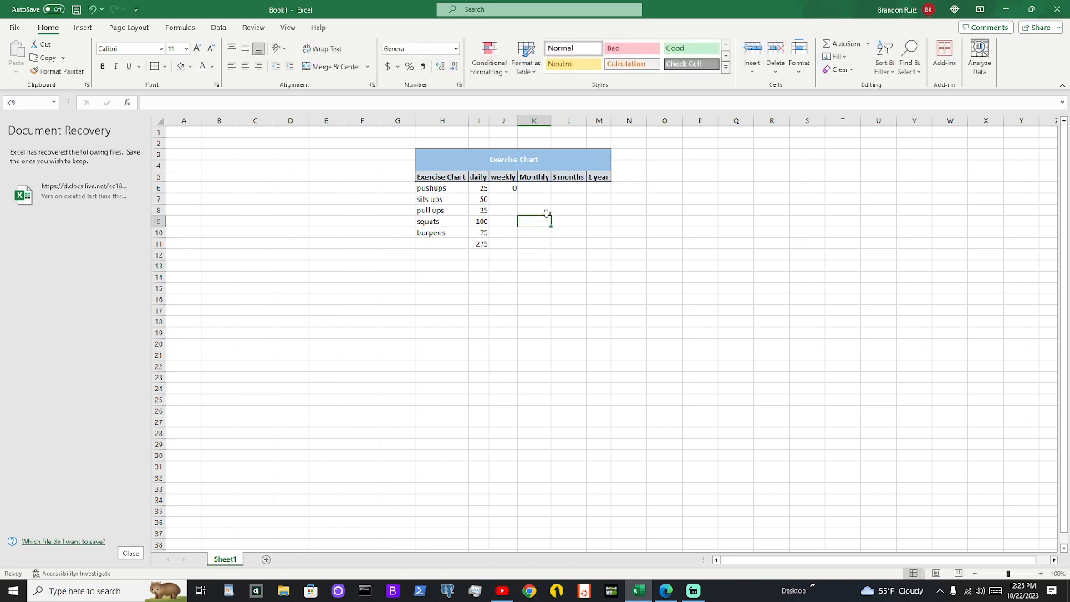
pyautogui.click(511, 190)
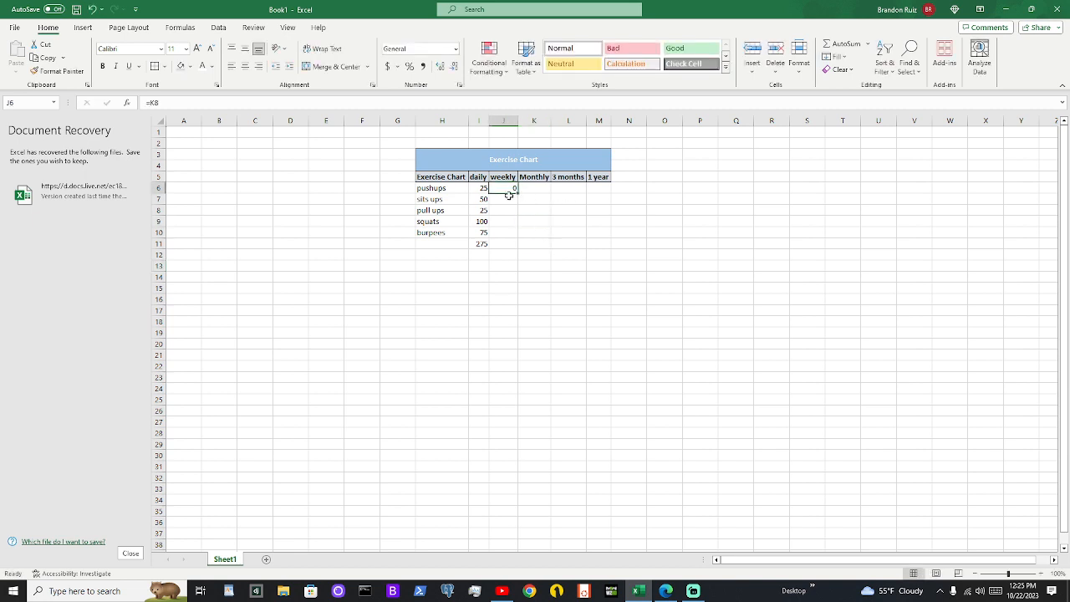
pyautogui.hotkey('ctrl', 'z')
pyautogui.hotkey('ctrl', 'z')
pyautogui.click(754, 202)
pyautogui.click(754, 289)
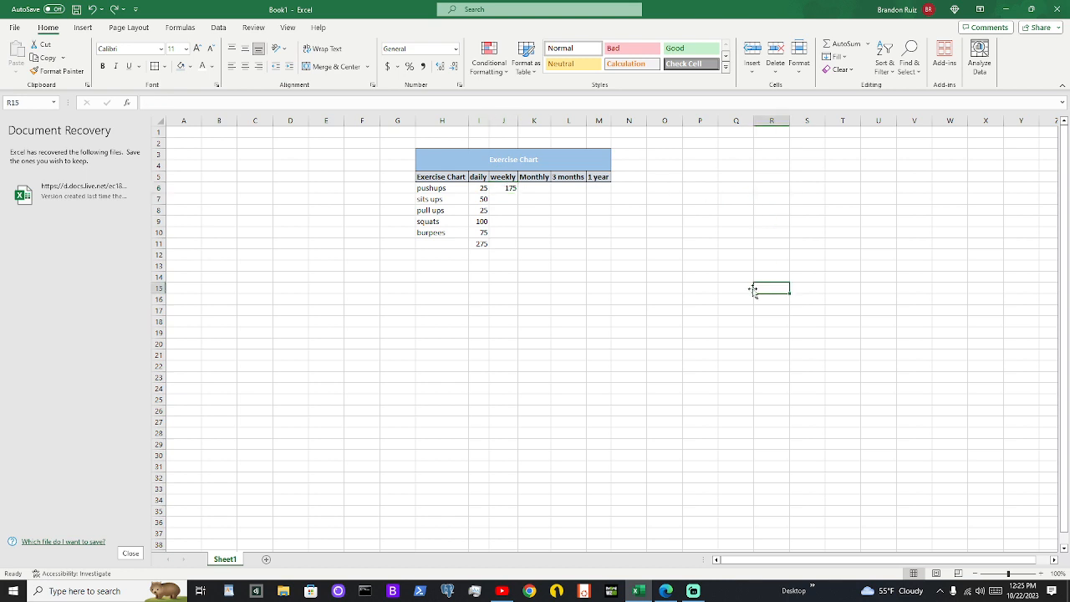
# Set the daily pushups count in I6 to 50 and check the weekly formula in J6
pyautogui.click(482, 190)
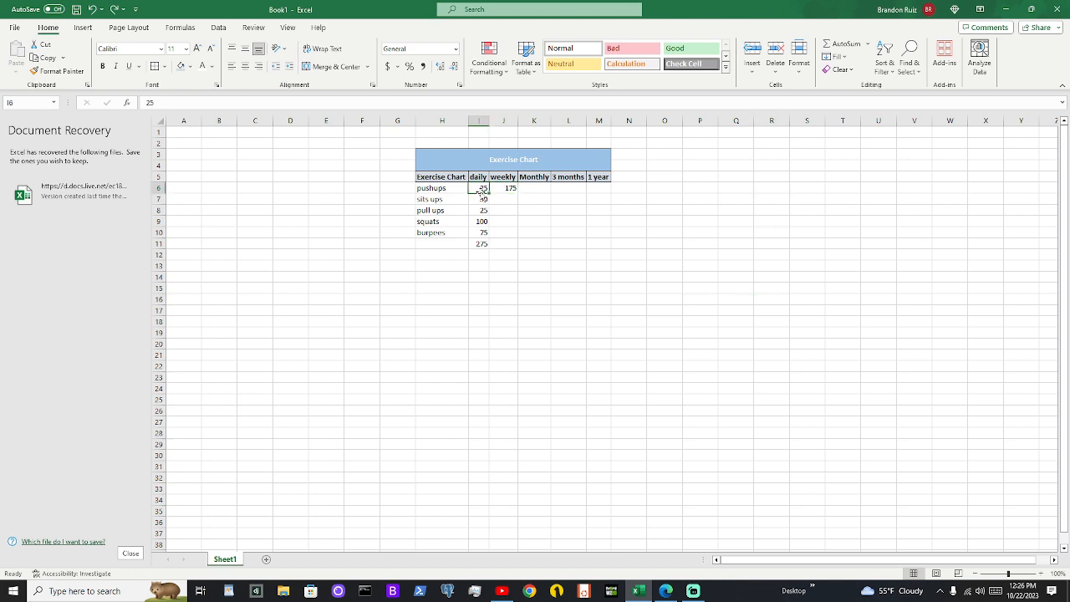
pyautogui.press('BackSpace')
pyautogui.write('50')
pyautogui.press('Return')
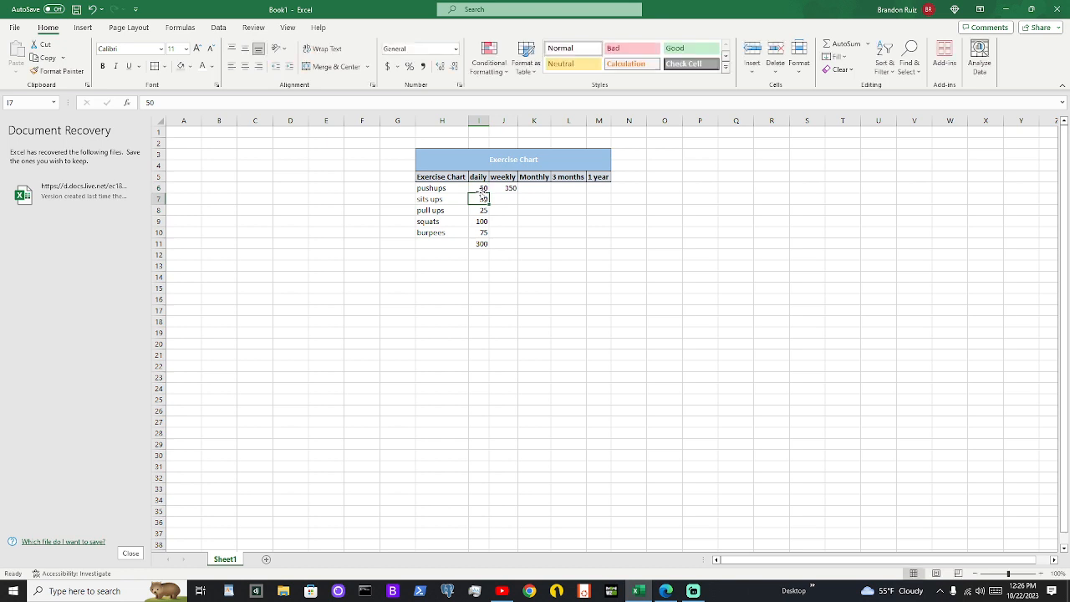
pyautogui.click(510, 191)
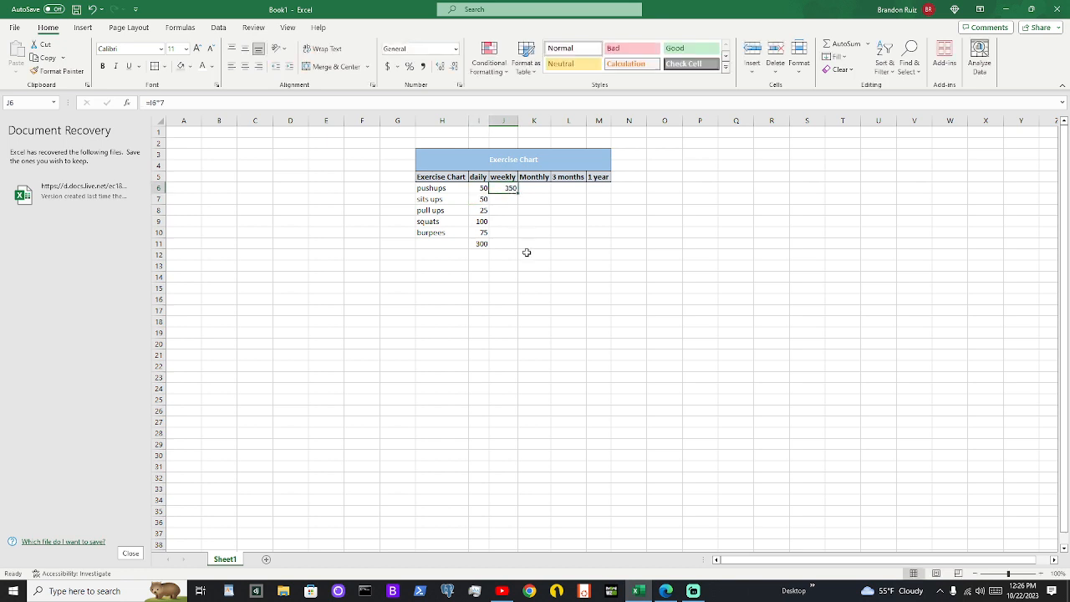
pyautogui.click(199, 104)
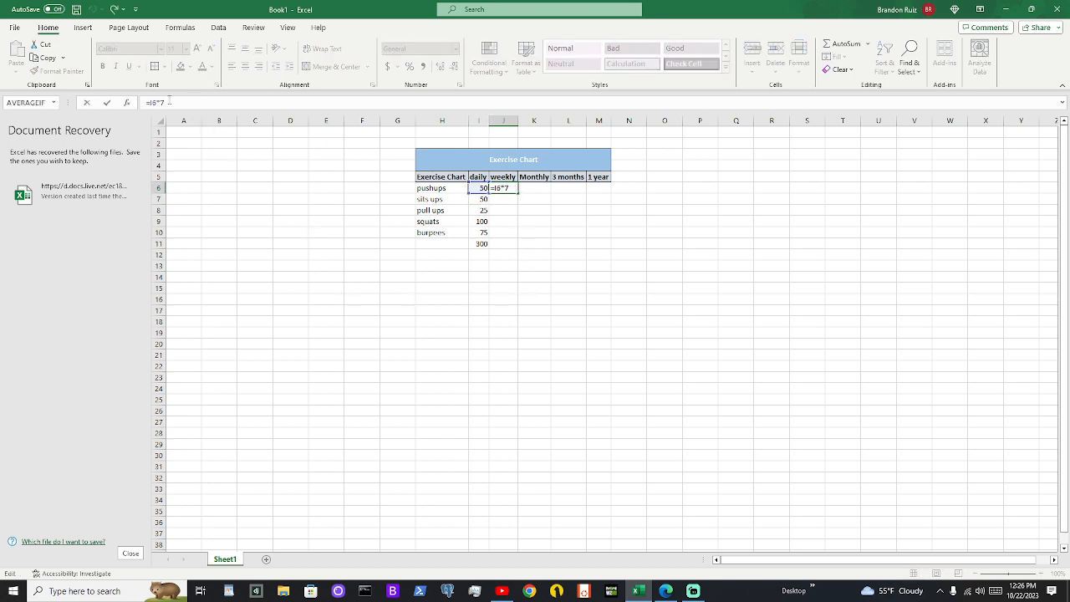
pyautogui.click(509, 210)
pyautogui.click(513, 188)
pyautogui.click(525, 199)
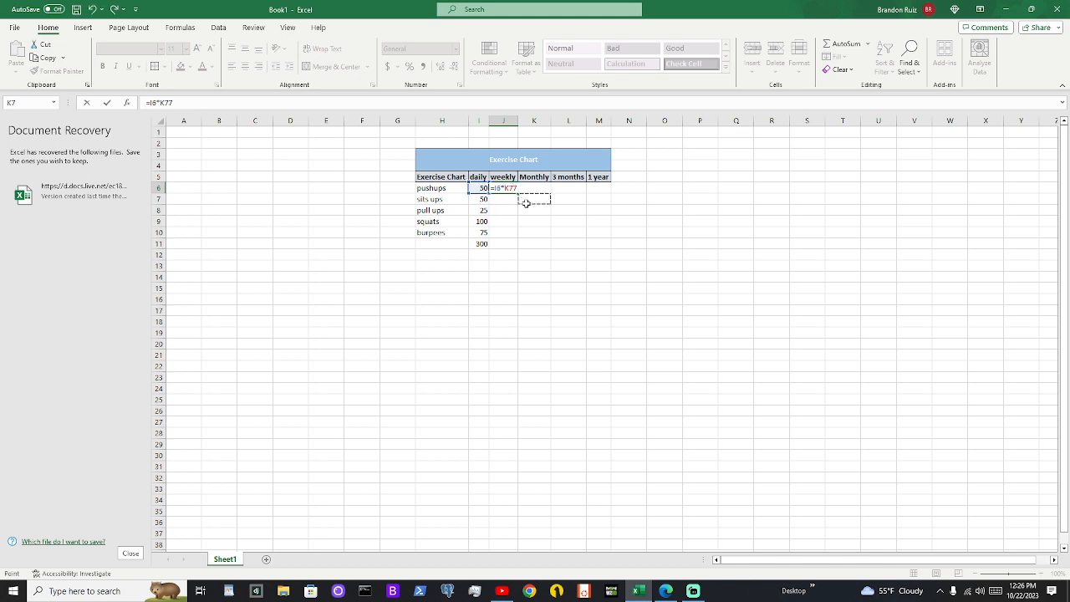
pyautogui.press('BackSpace')
pyautogui.press('BackSpace')
pyautogui.moveTo(492, 188)
pyautogui.mouseDown()
pyautogui.moveTo(508, 188)
pyautogui.moveTo(490, 188)
pyautogui.mouseUp()
pyautogui.click(313, 205)
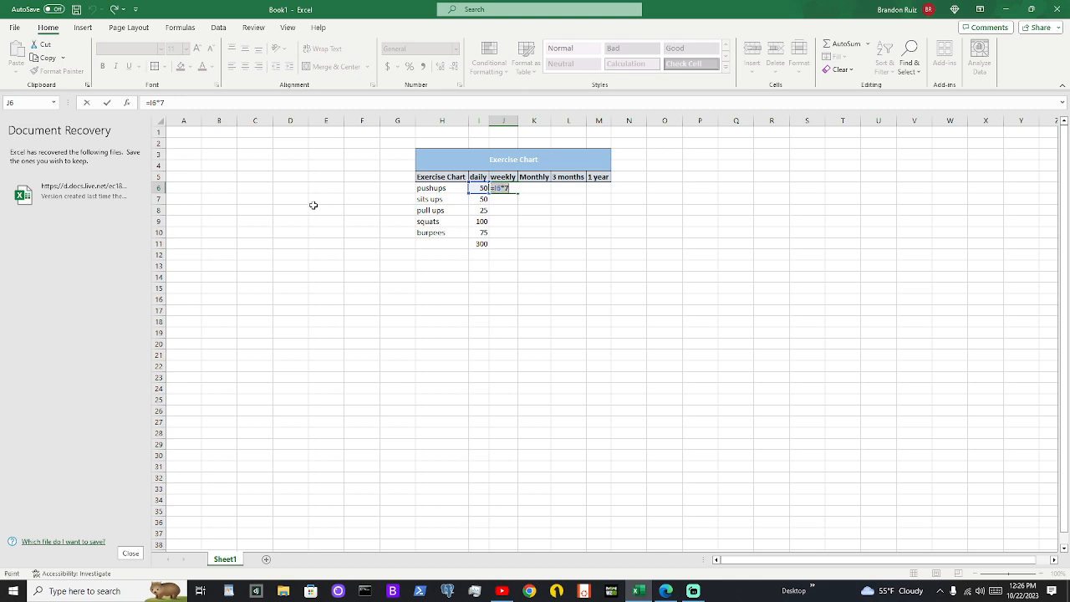
pyautogui.click(614, 265)
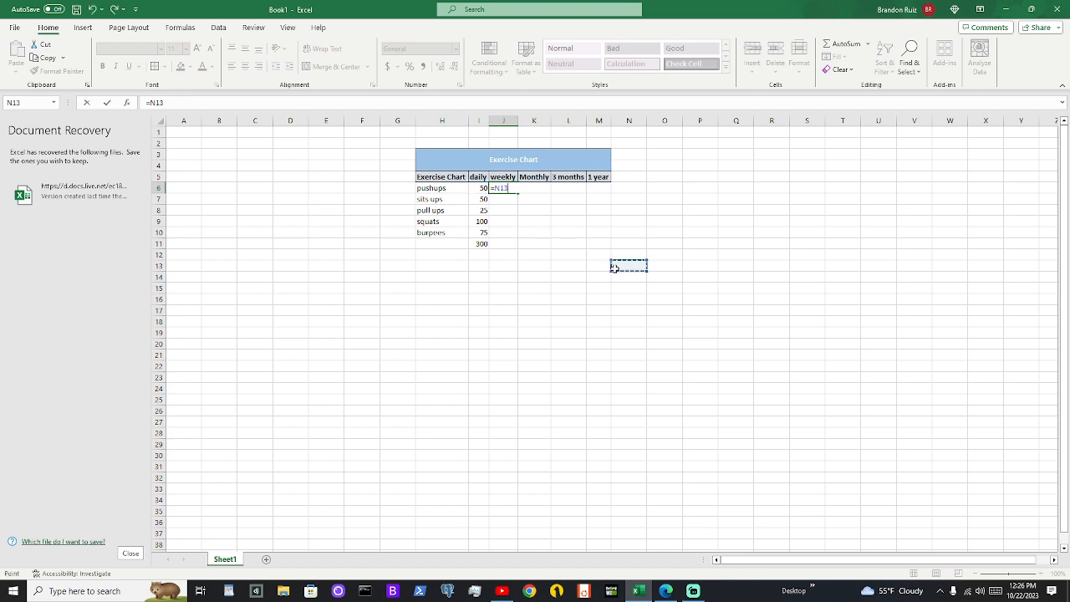
pyautogui.click(622, 257)
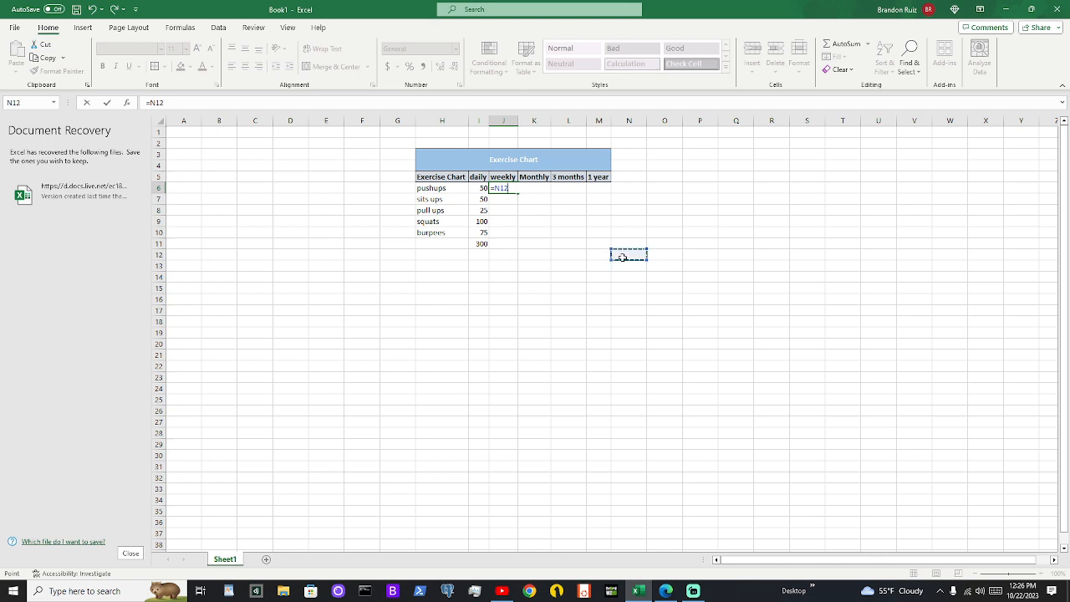
pyautogui.hotkey('ctrl', 'z')
pyautogui.hotkey('ctrl', 'z')
pyautogui.hotkey('ctrl', 'z')
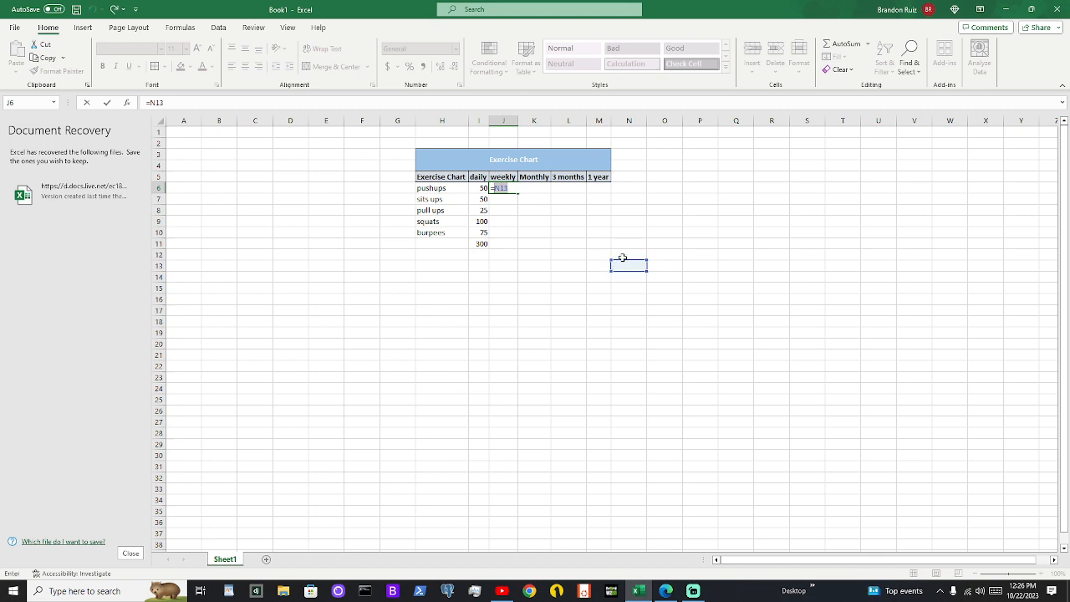
pyautogui.click(557, 302)
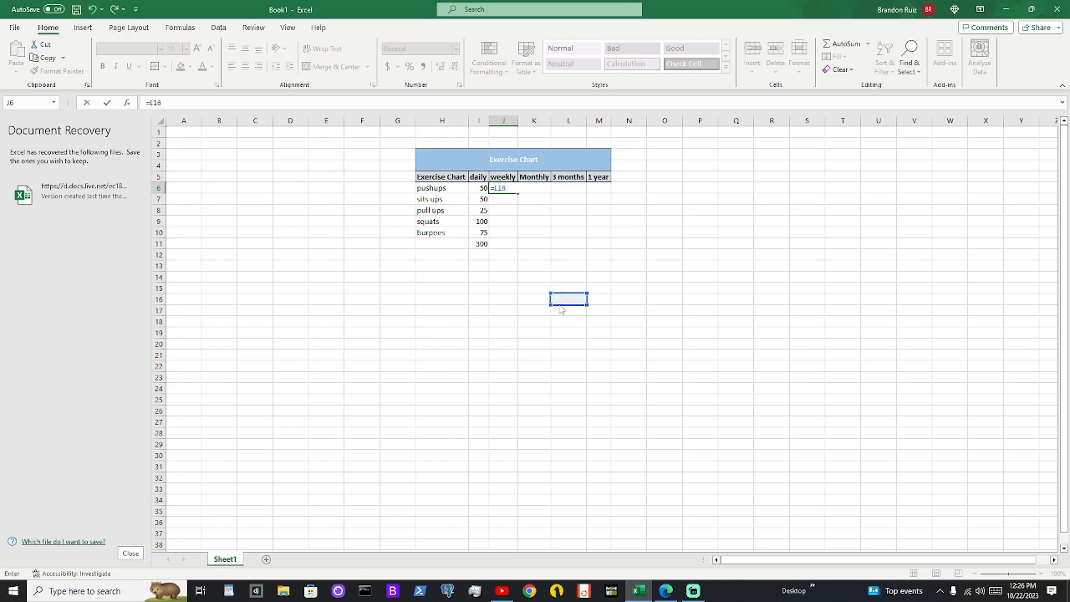
pyautogui.doubleClick(526, 300)
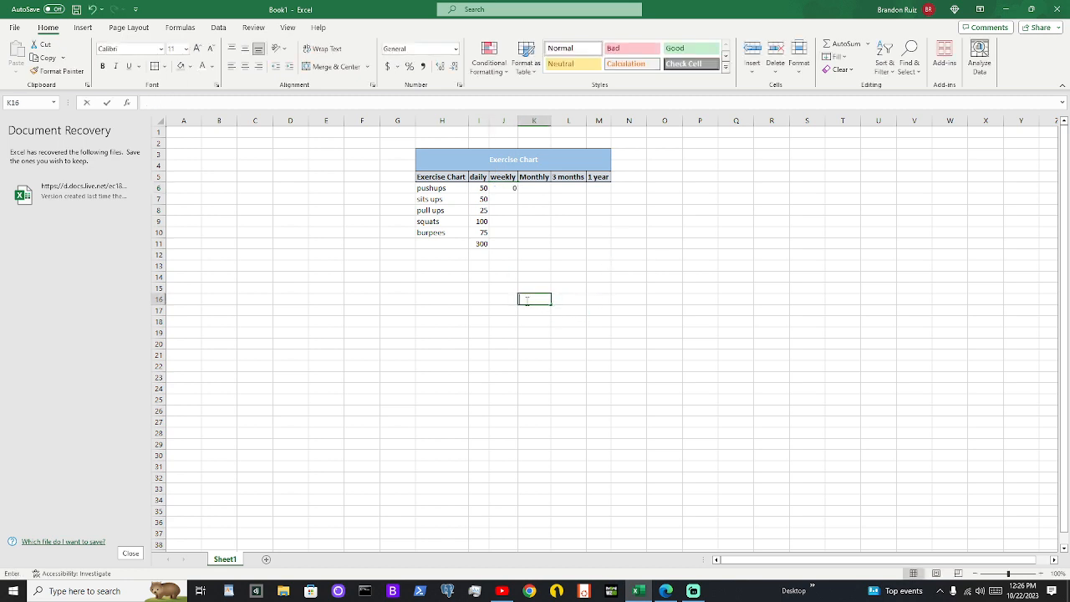
pyautogui.click(510, 186)
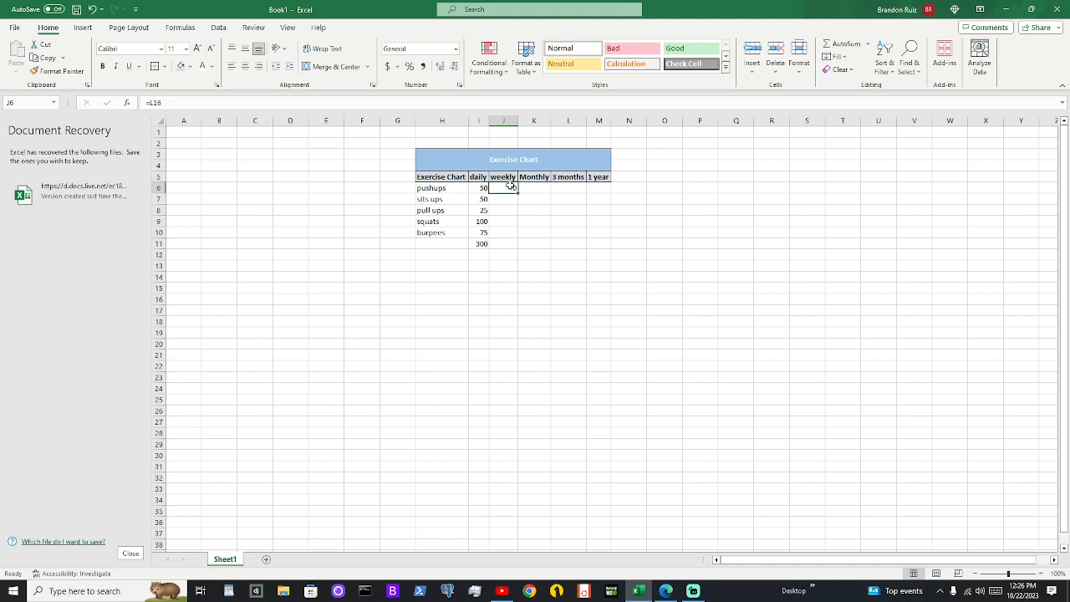
# Undo the recent edits to J6, I6 and I11, and check the restored formulas in I11 and J6
pyautogui.hotkey('ctrl', 'z')
pyautogui.hotkey('ctrl', 'z')
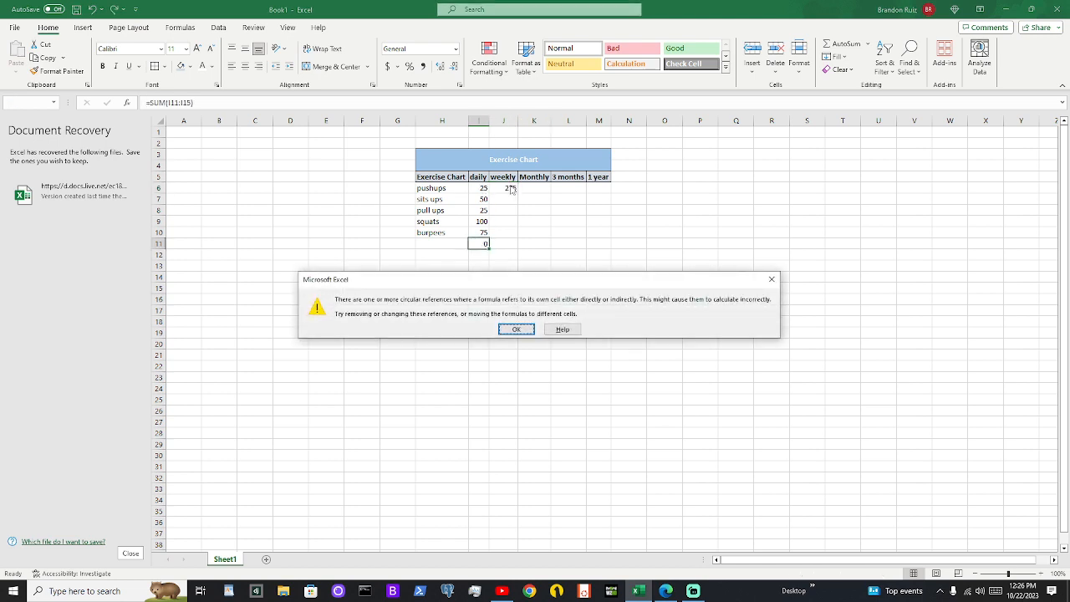
pyautogui.click(515, 329)
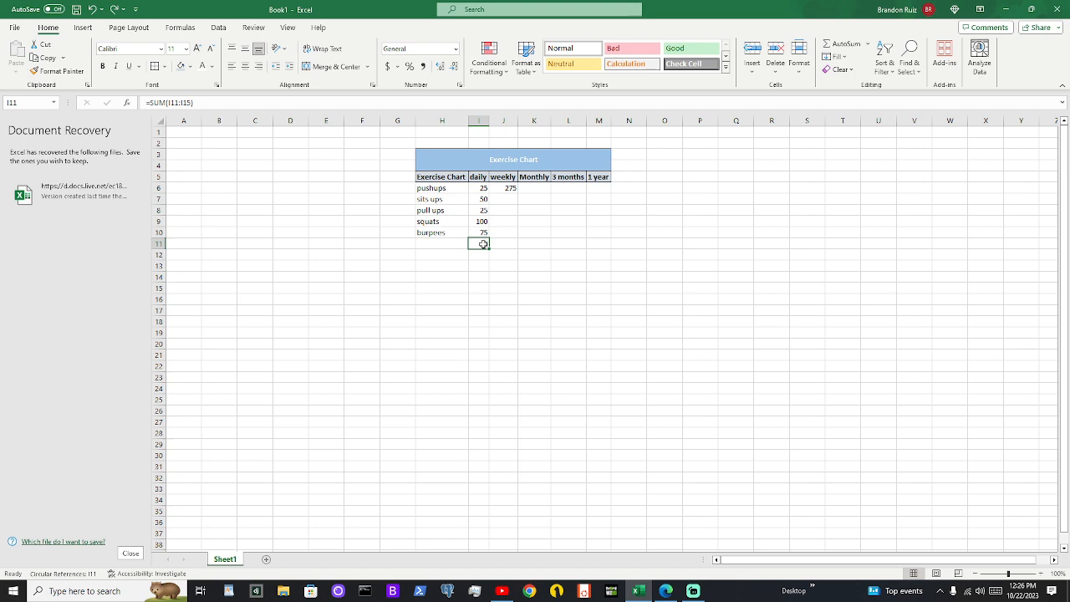
pyautogui.click(513, 186)
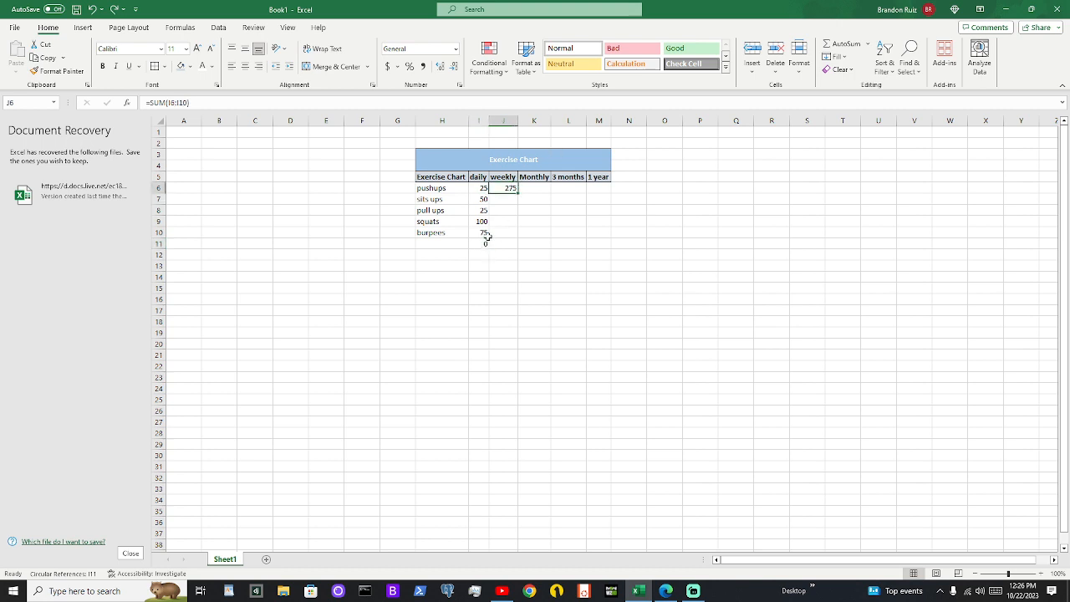
pyautogui.rightClick(510, 189)
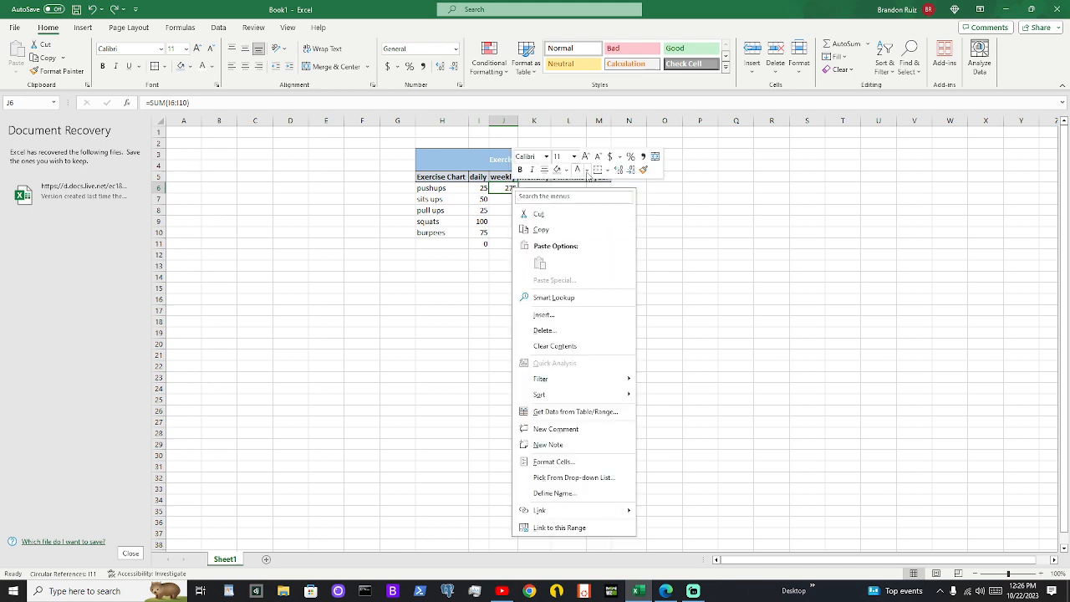
pyautogui.press('Escape')
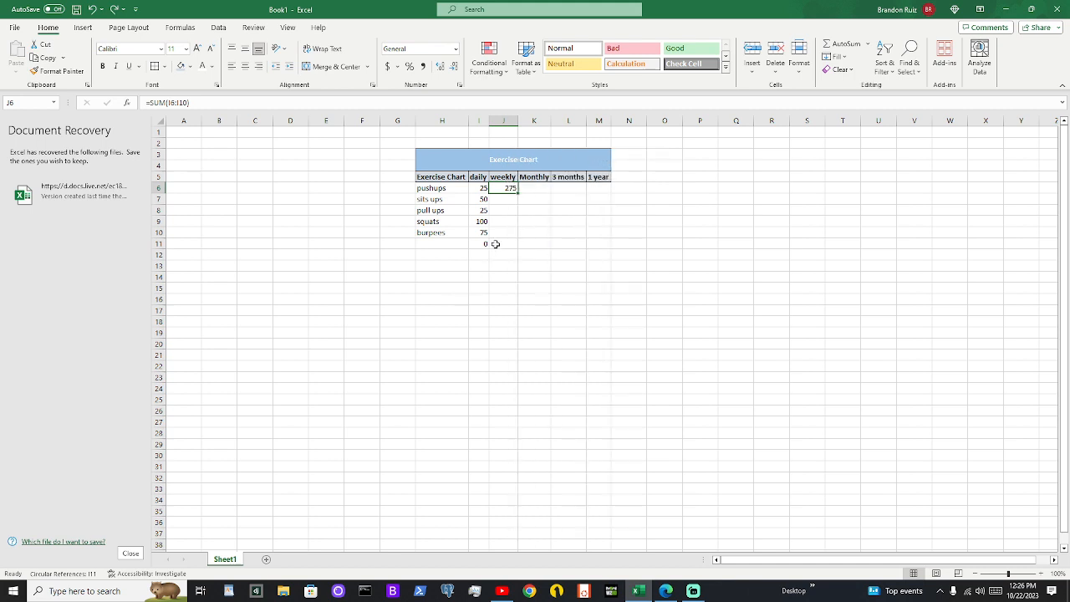
# Clear the formula in J6 and replace the total in I11 with an AutoSum of I6:I10
pyautogui.click(485, 243)
pyautogui.click(507, 186)
pyautogui.press('Delete')
pyautogui.click(482, 244)
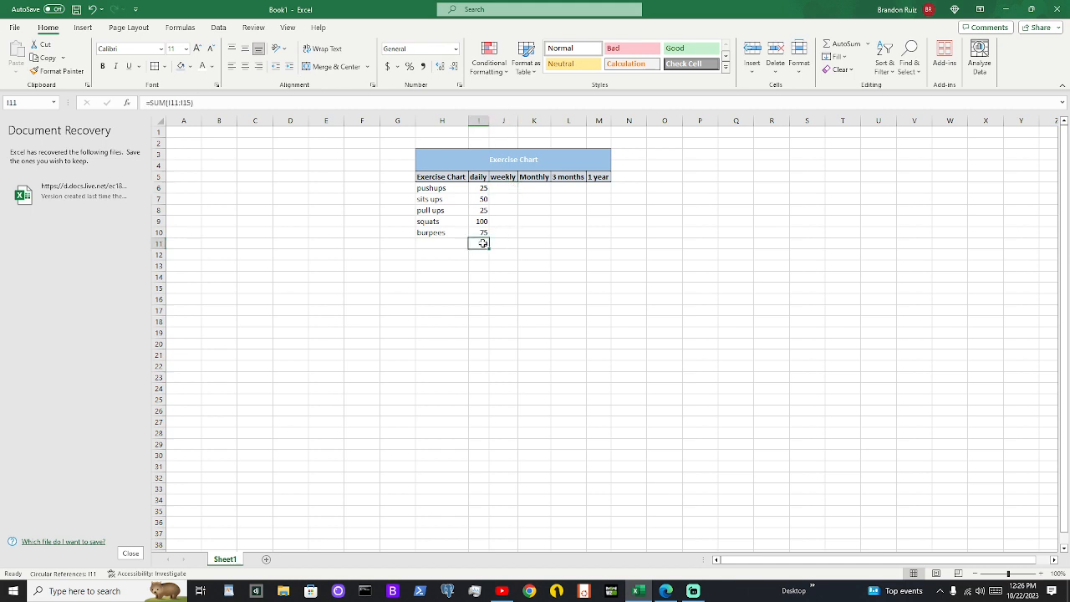
pyautogui.moveTo(481, 187); pyautogui.dragTo(480, 227)
pyautogui.click(841, 44)
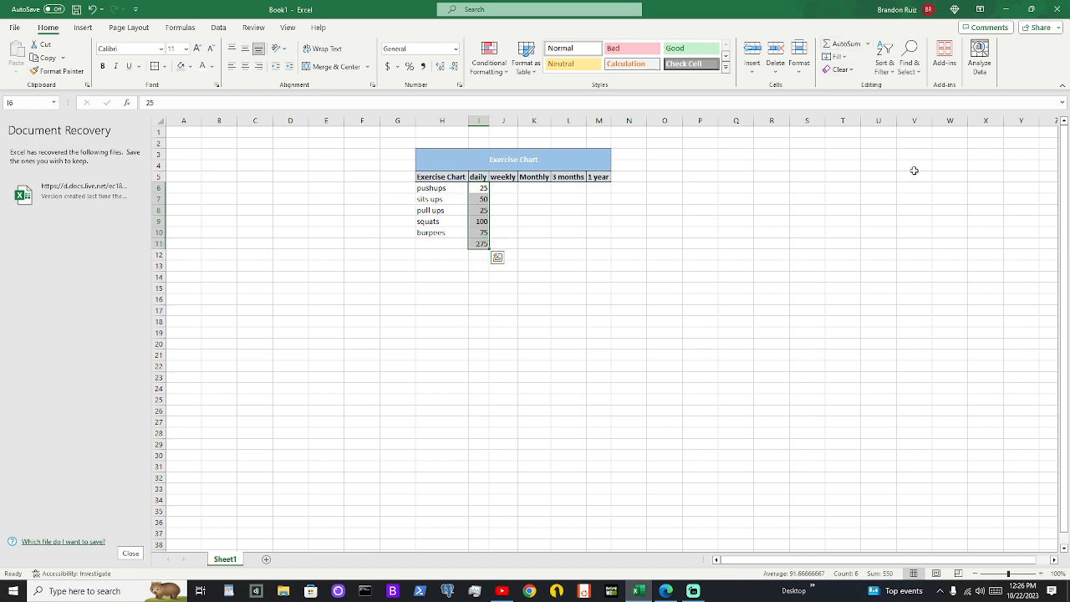
# Enter the formula =I6*7 in J6 for the weekly pushups and fill it down through J10
pyautogui.click(504, 187)
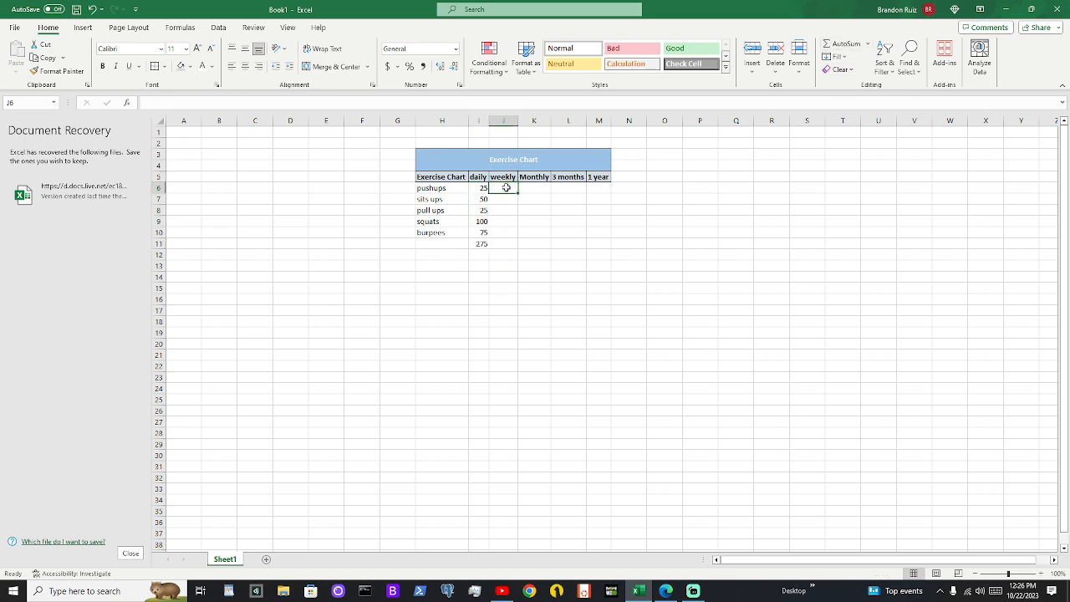
pyautogui.write('=')
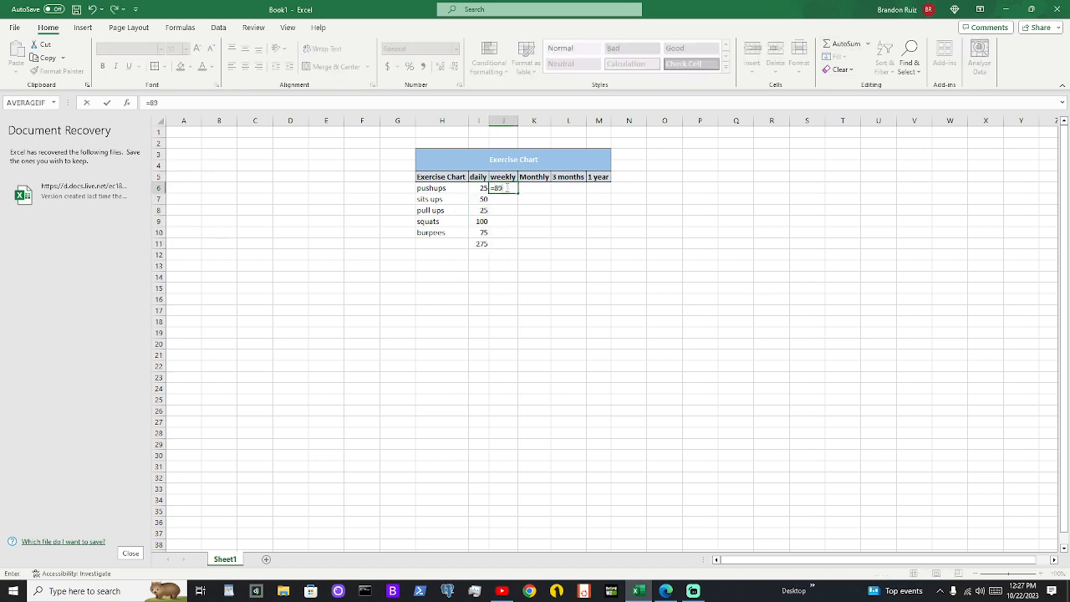
pyautogui.write('I')
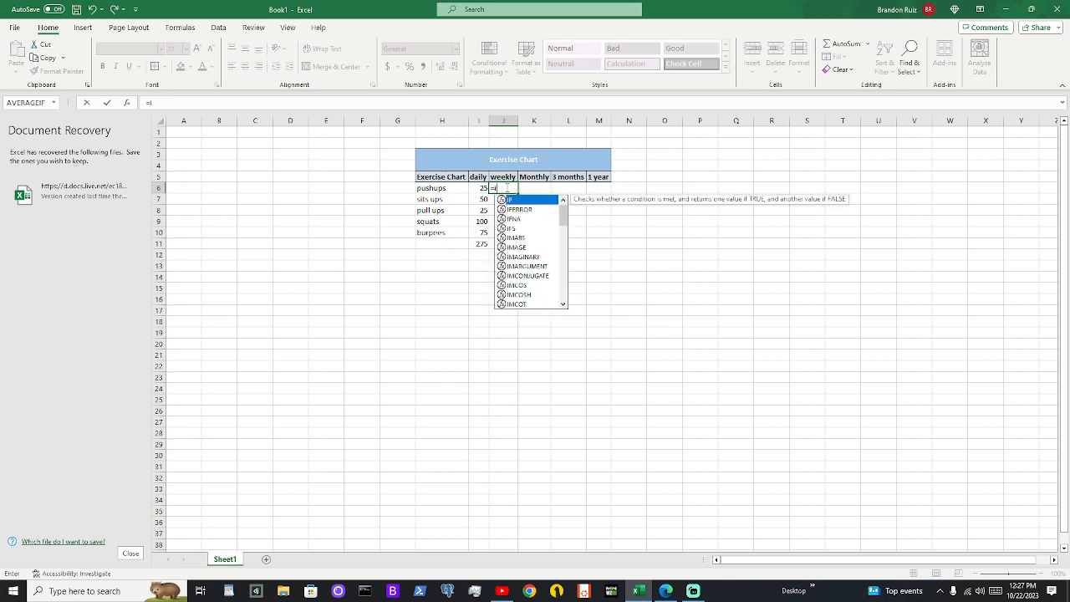
pyautogui.write('6*7')
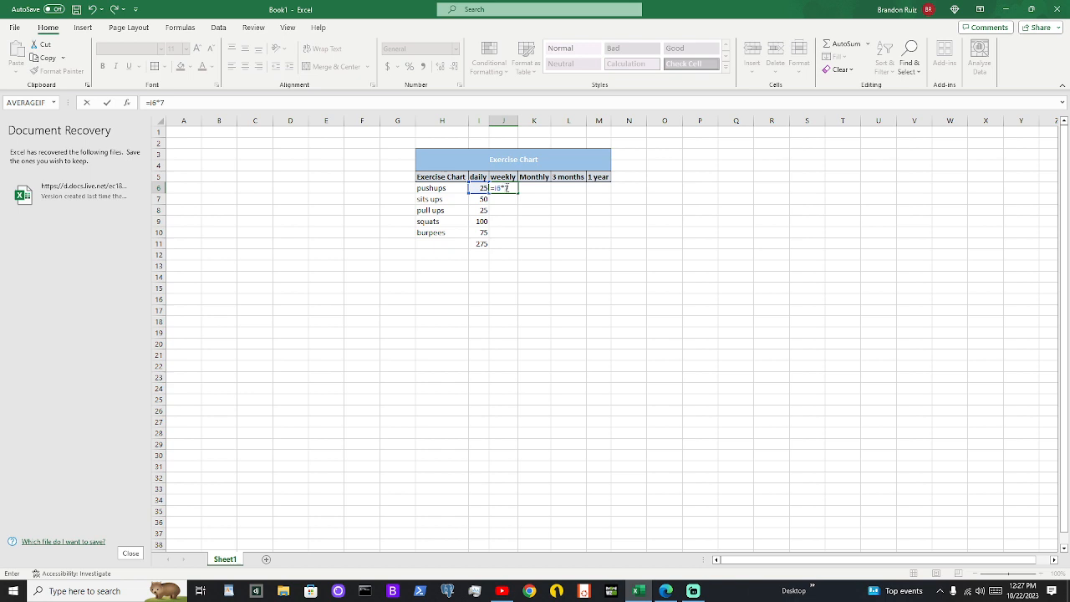
pyautogui.press('Return')
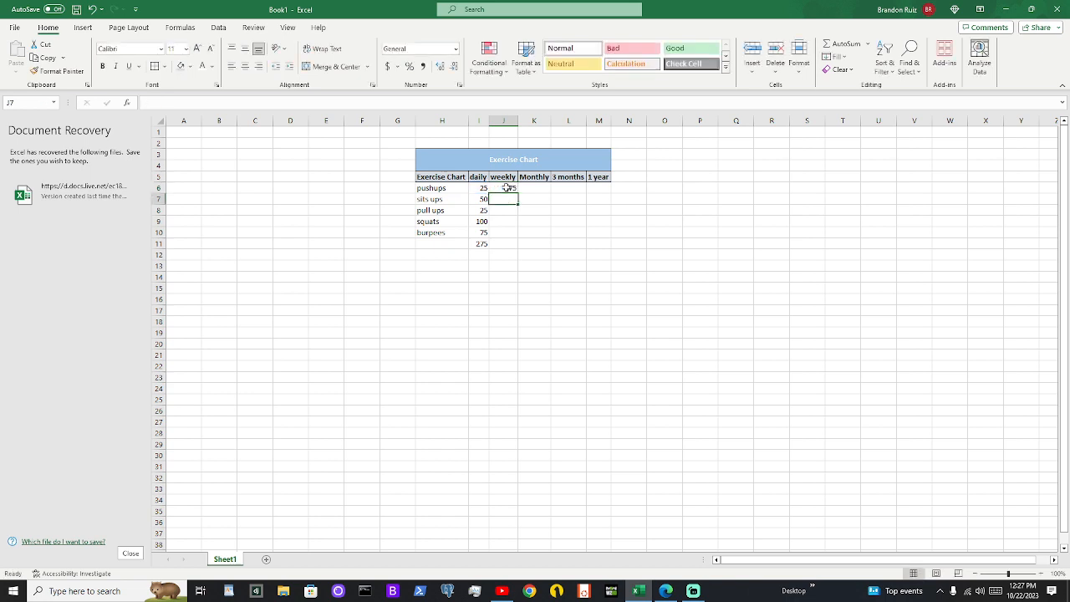
pyautogui.click(506, 188)
pyautogui.moveTo(518, 193); pyautogui.dragTo(519, 237)
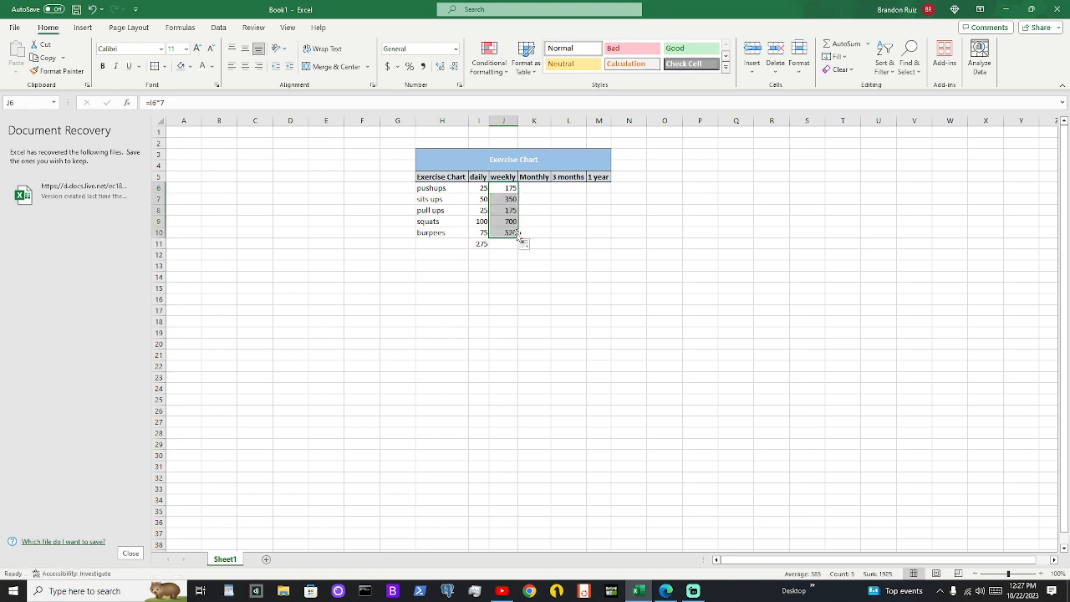
# Compare the filled weekly formulas in J6:J9 with the daily counts they reference in column I
pyautogui.click(499, 200)
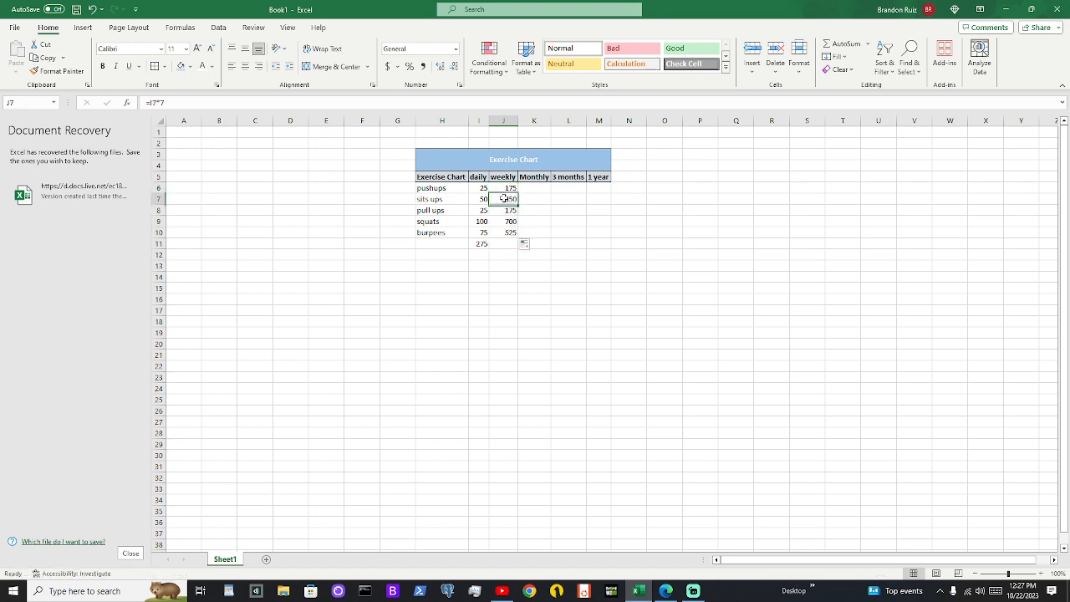
pyautogui.click(483, 200)
pyautogui.click(477, 211)
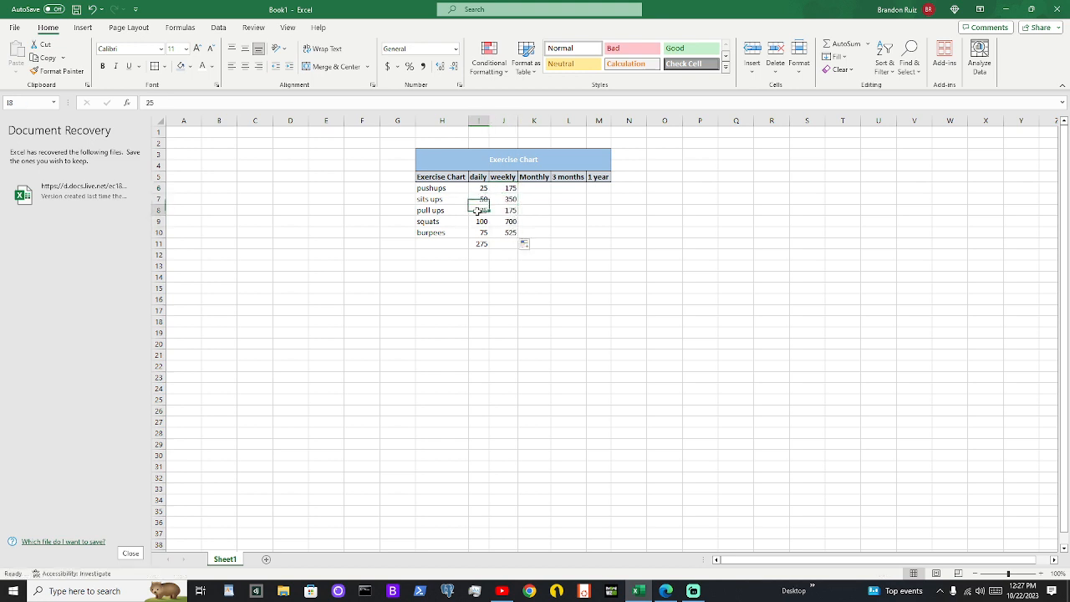
pyautogui.click(482, 190)
pyautogui.click(505, 200)
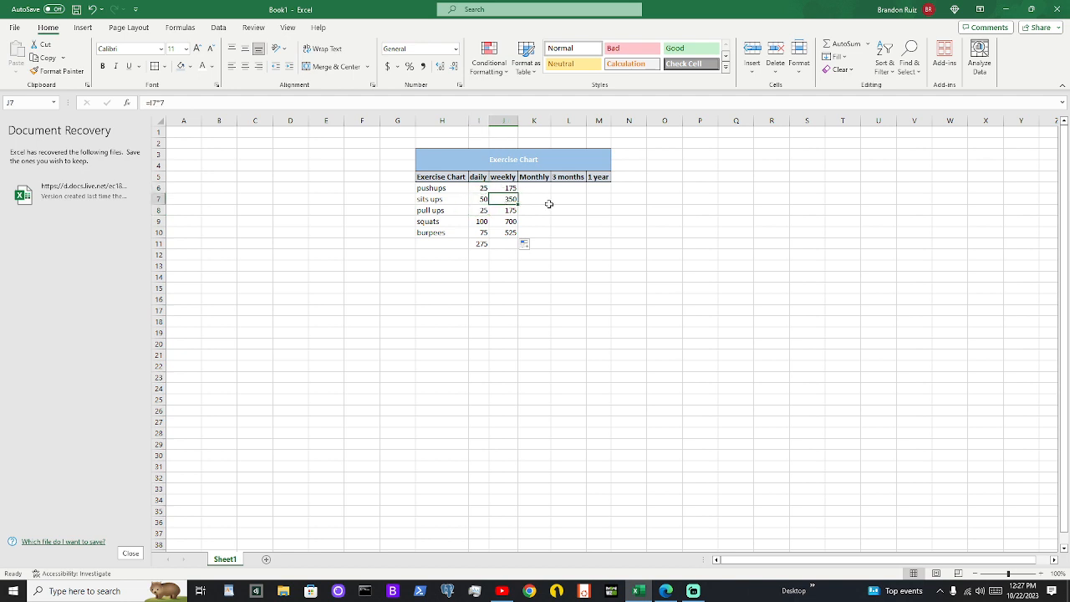
pyautogui.click(511, 187)
pyautogui.click(511, 198)
pyautogui.click(510, 211)
pyautogui.click(510, 222)
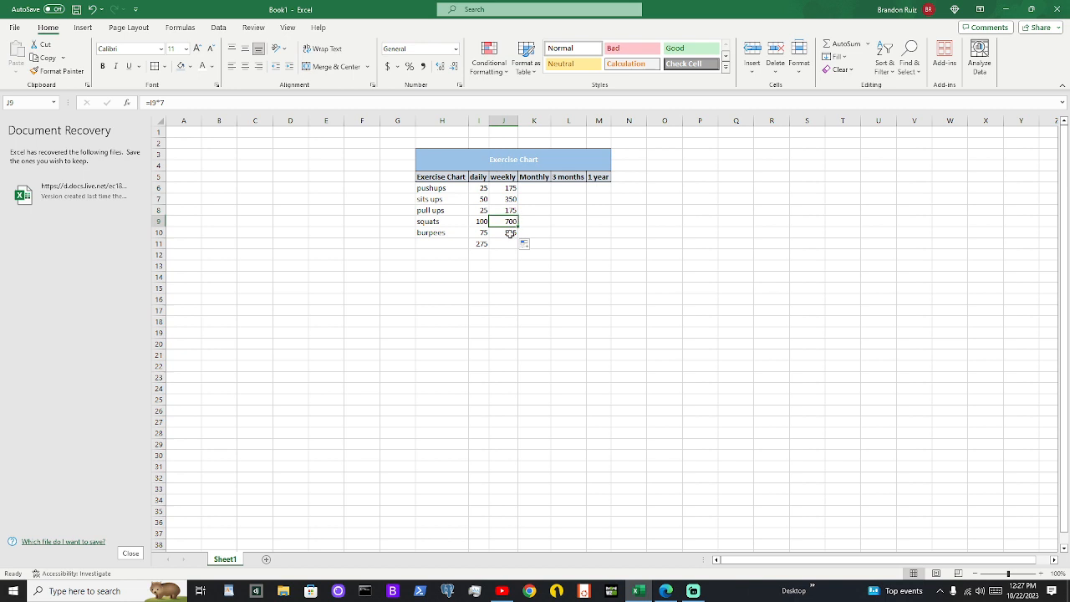
# Check the weekly formulas in J10, J6 and J7 and the cells they reference
pyautogui.click(510, 233)
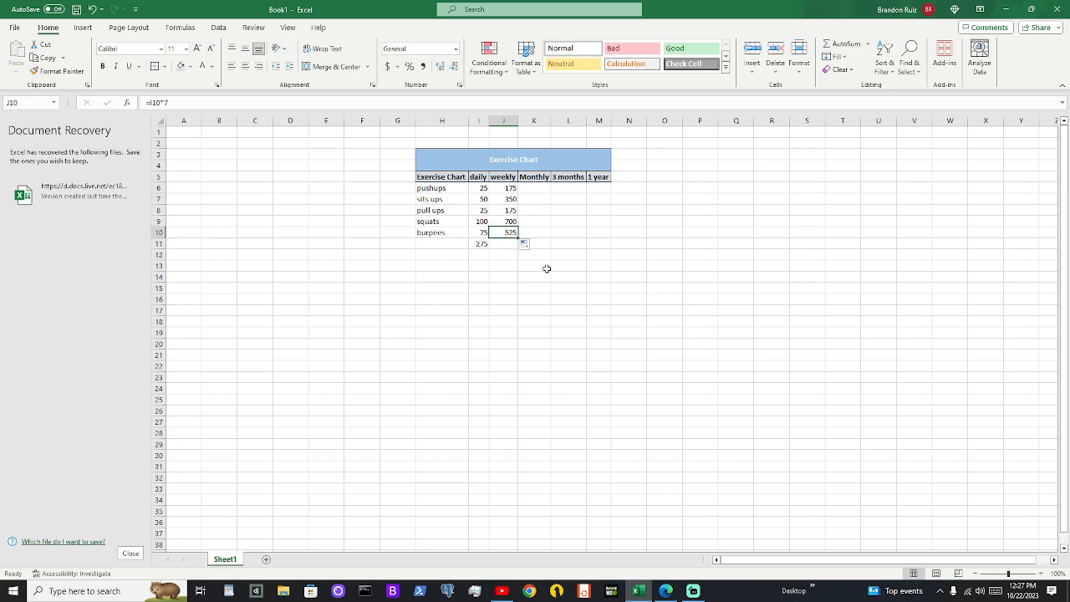
pyautogui.click(508, 189)
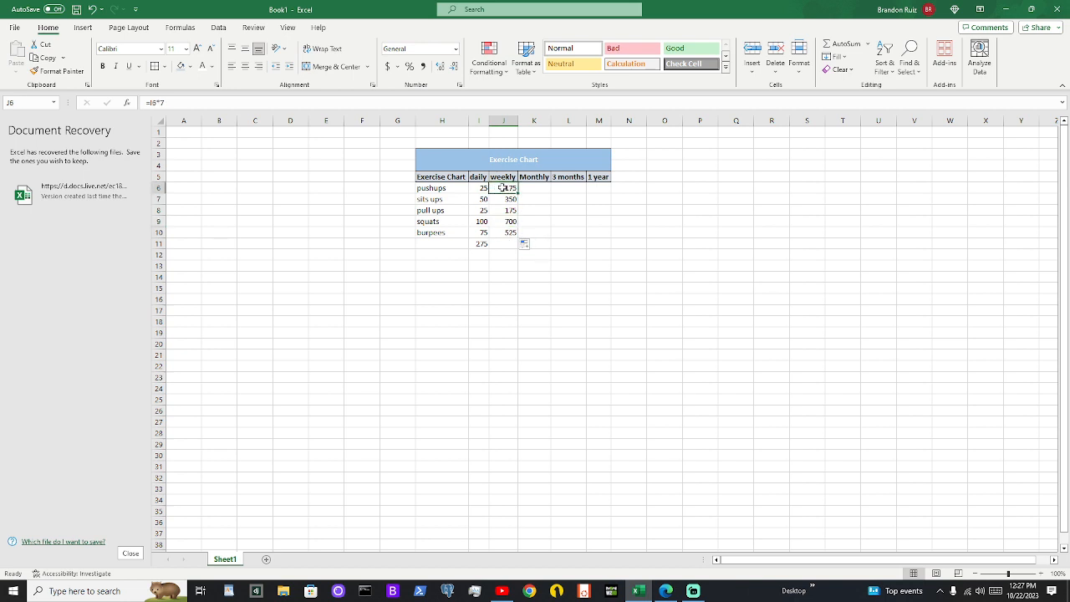
pyautogui.click(179, 107)
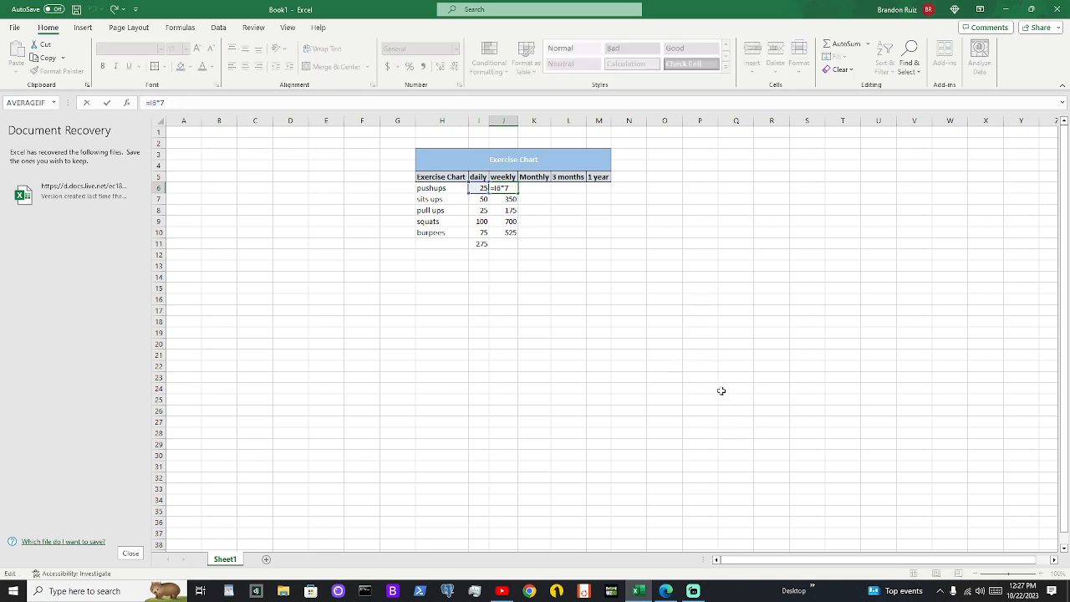
pyautogui.click(735, 354)
pyautogui.click(539, 244)
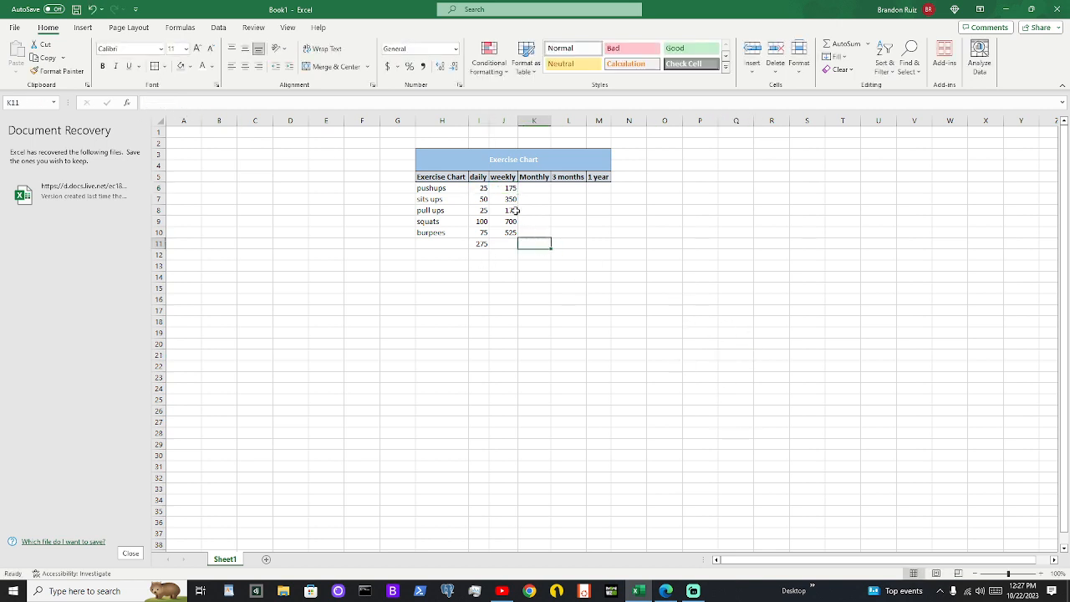
pyautogui.click(509, 189)
pyautogui.moveTo(509, 189); pyautogui.dragTo(508, 199)
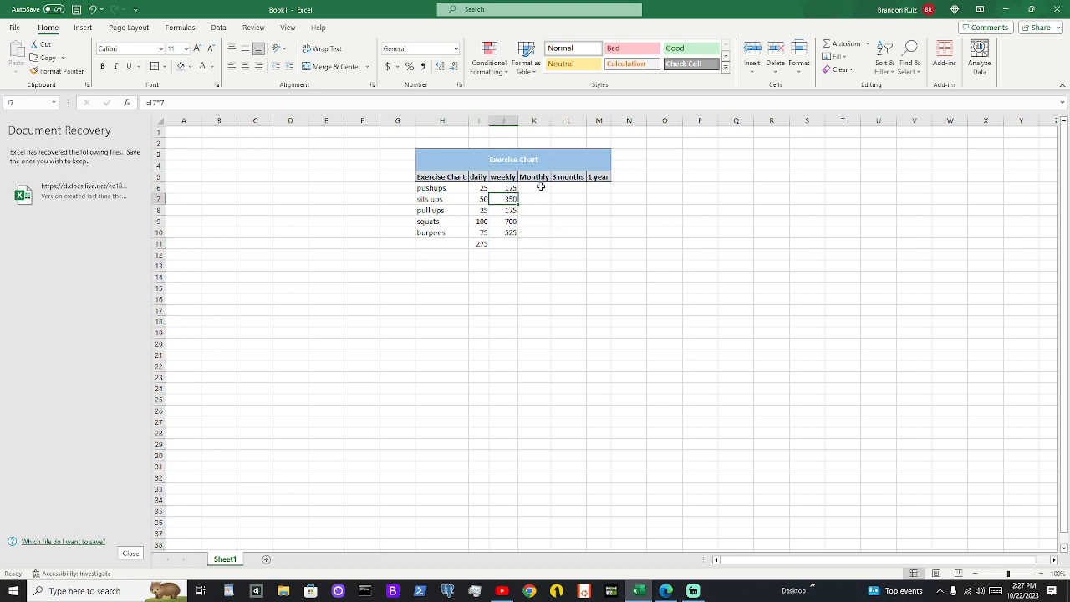
# Enter the formula =J6*4 in K6 for the monthly pushups and fill it down through K10
pyautogui.click(540, 187)
pyautogui.write('=')
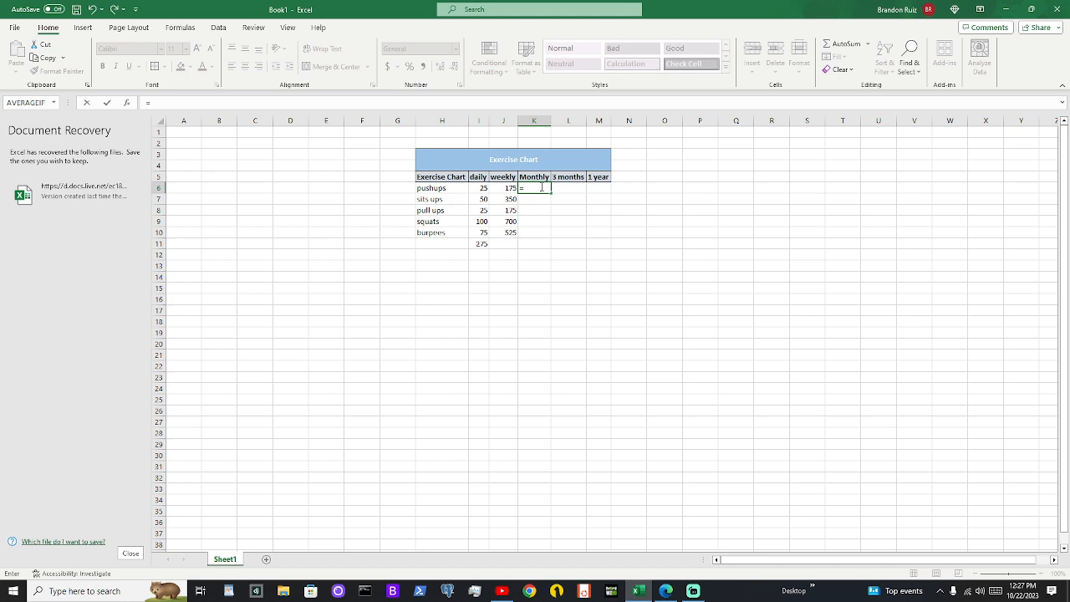
pyautogui.write('=')
pyautogui.write('6*4')
pyautogui.press('Return')
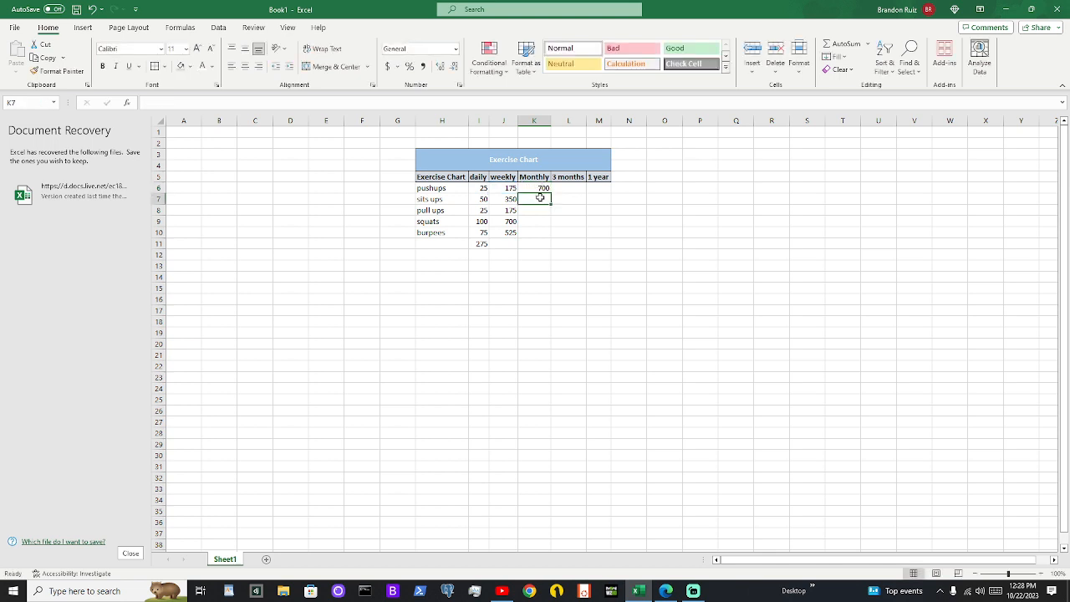
pyautogui.click(542, 187)
pyautogui.moveTo(550, 191); pyautogui.dragTo(548, 237)
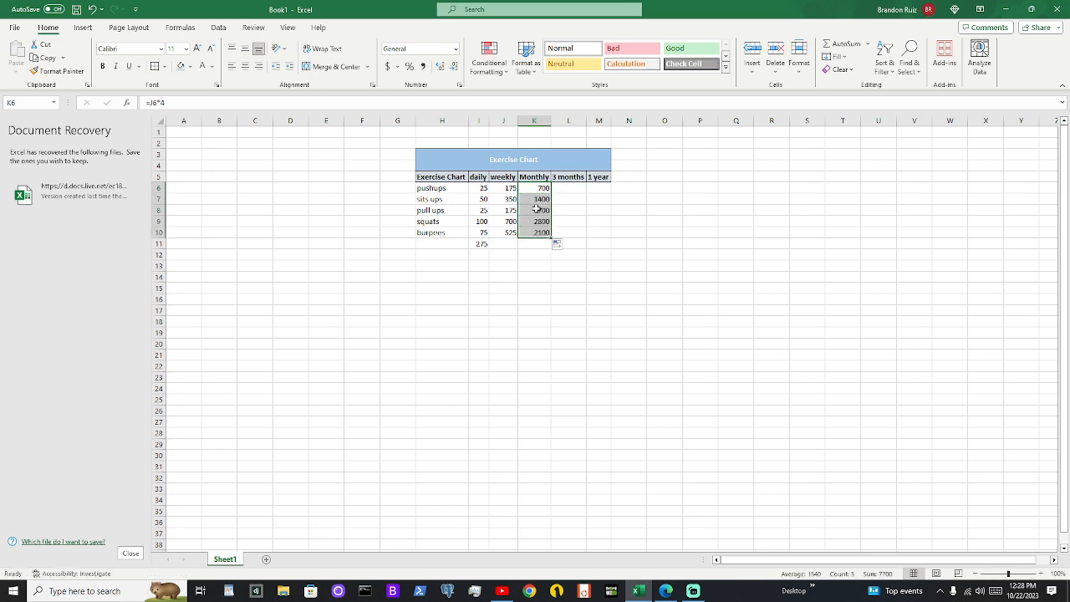
pyautogui.click(536, 208)
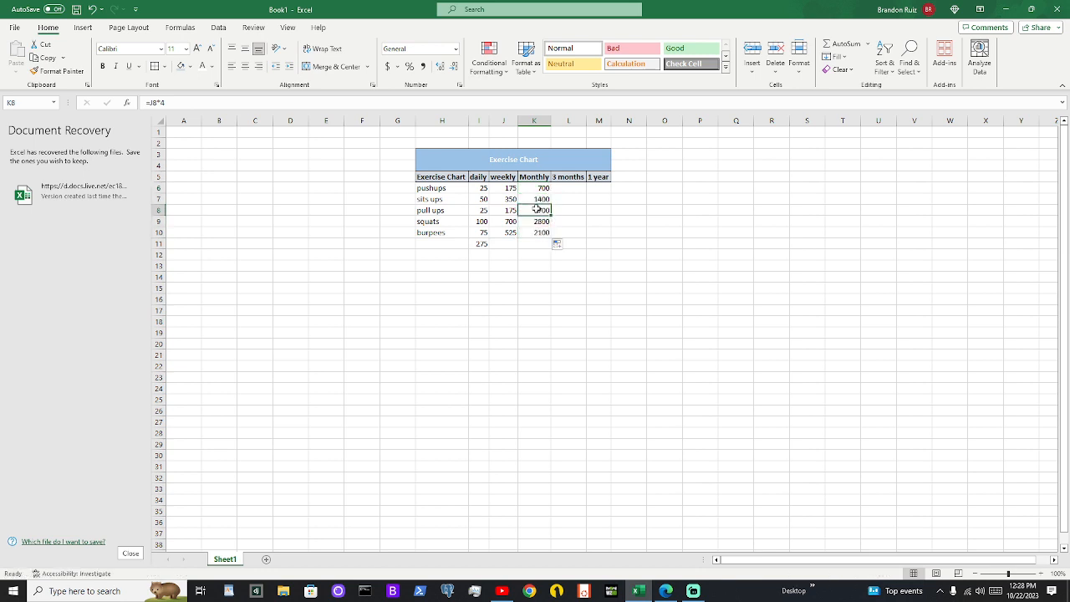
# Fill the daily SUM total in I11 across to the weekly and monthly columns through K11
pyautogui.click(498, 244)
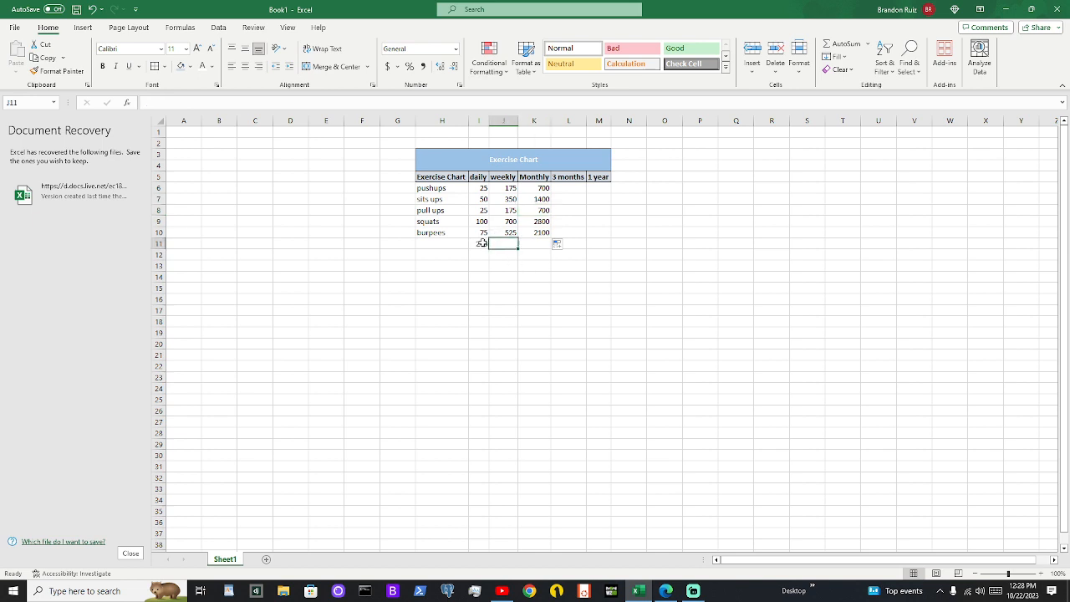
pyautogui.click(482, 242)
pyautogui.moveTo(487, 249); pyautogui.dragTo(545, 250)
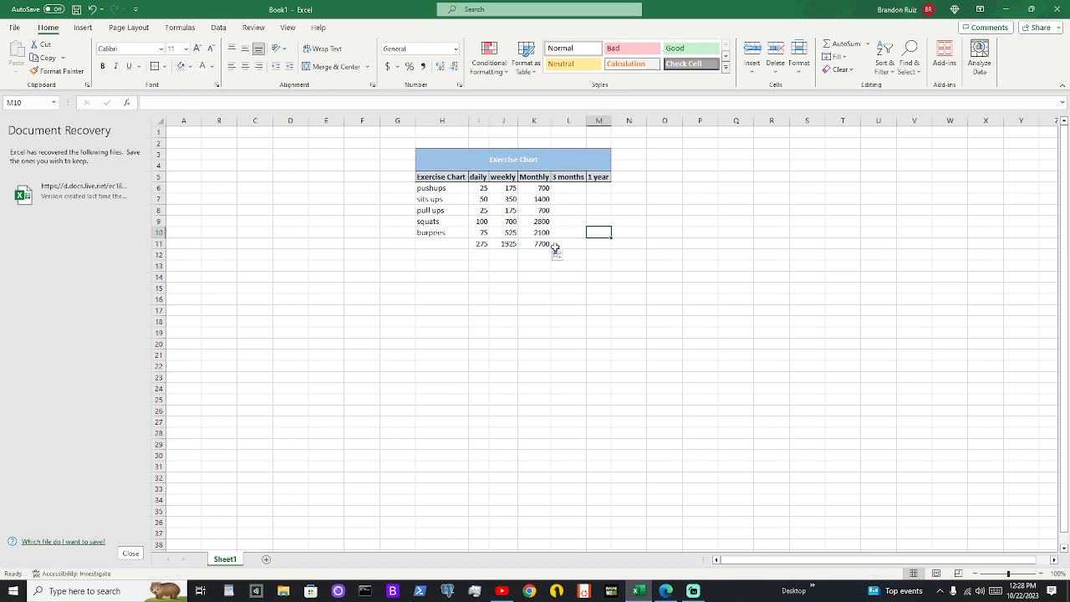
# Compare the SUM ranges of the totals in I11, J11 and K11
pyautogui.click(505, 243)
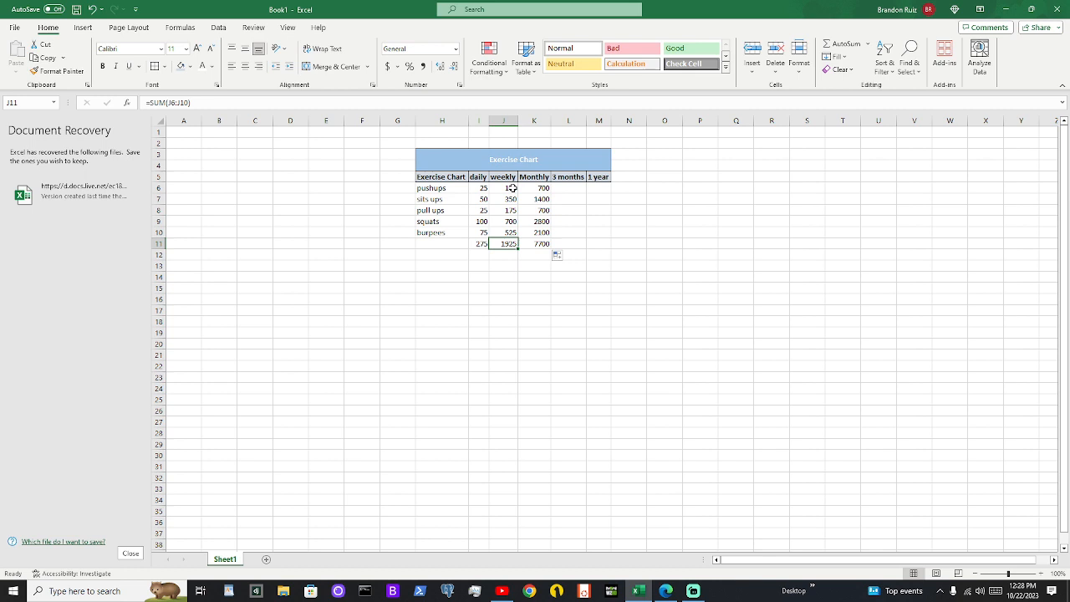
pyautogui.click(478, 243)
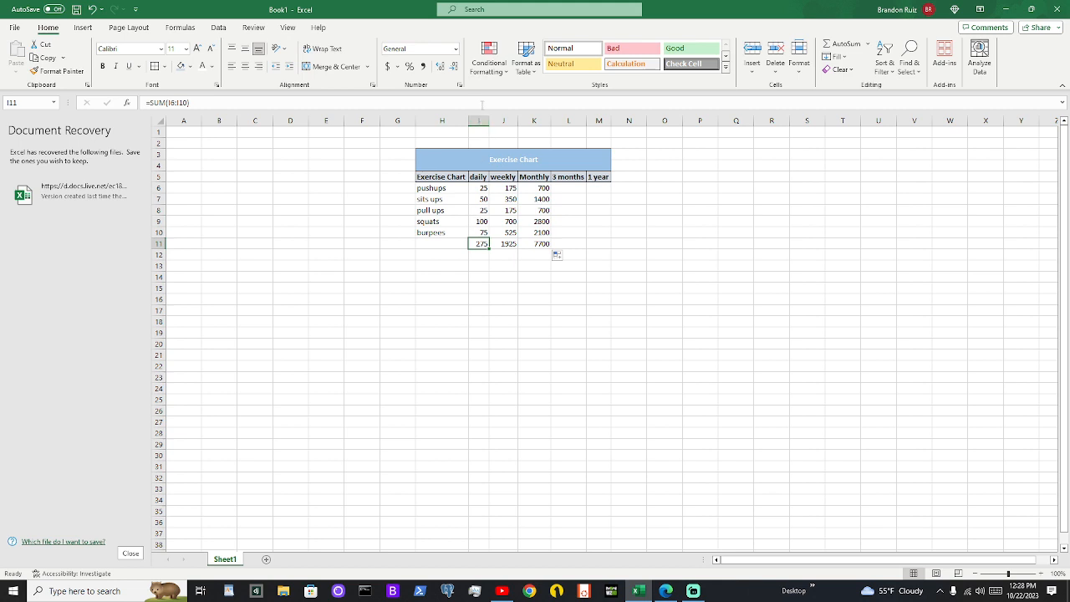
pyautogui.click(506, 244)
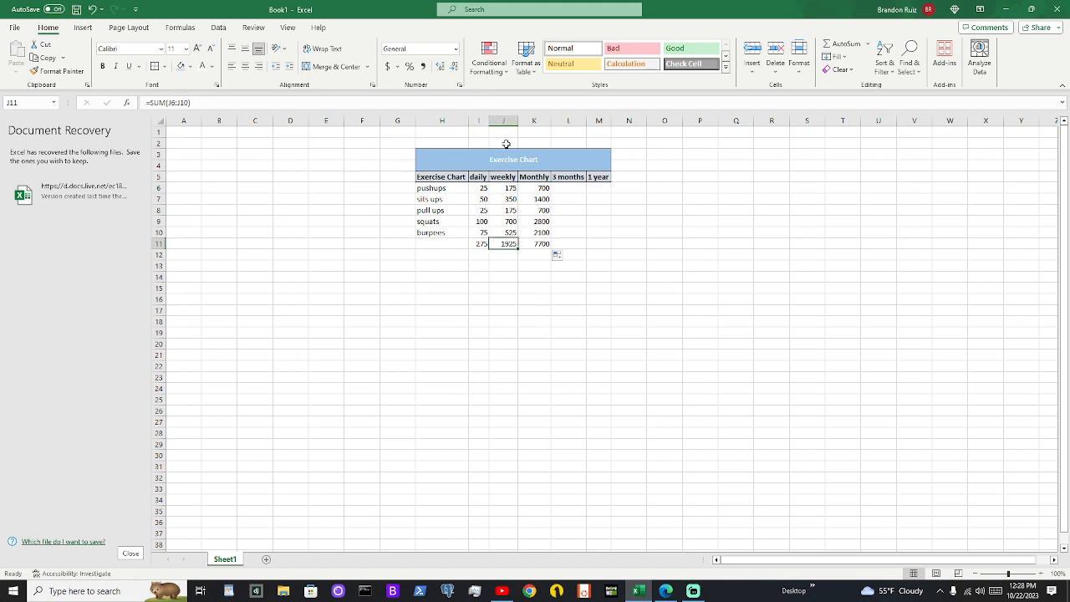
pyautogui.click(541, 243)
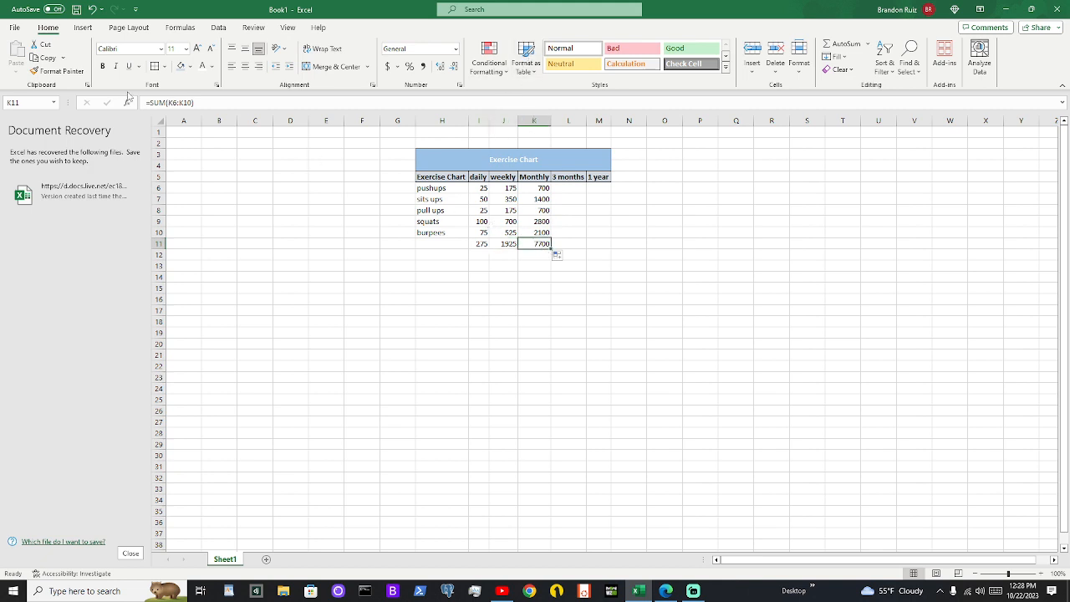
# Repeat the fill of the daily total from I11 across through K11
pyautogui.click(478, 244)
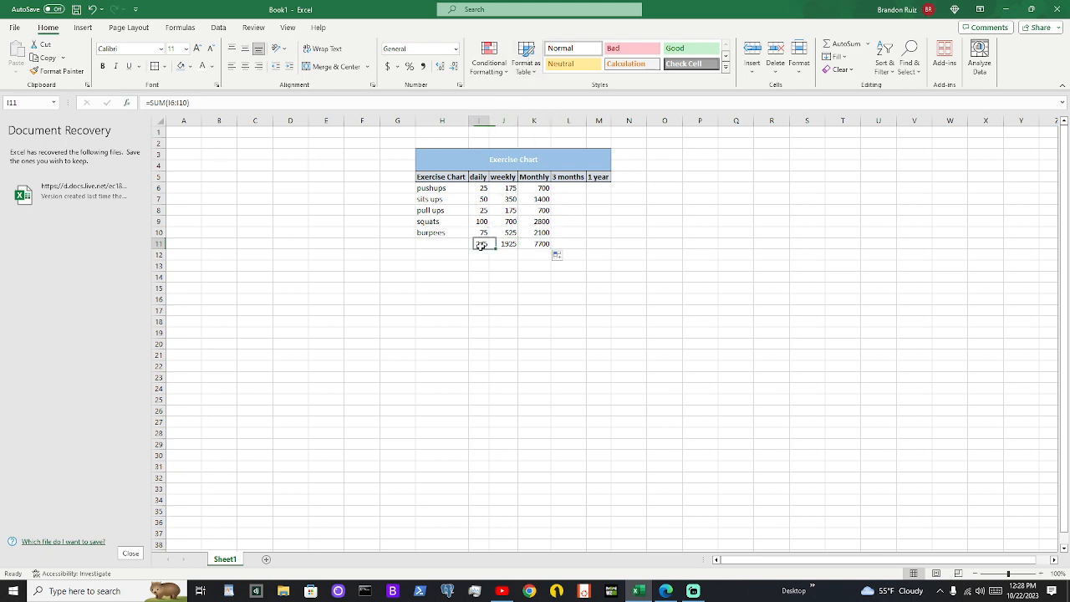
pyautogui.moveTo(488, 248); pyautogui.dragTo(554, 248)
pyautogui.click(571, 232)
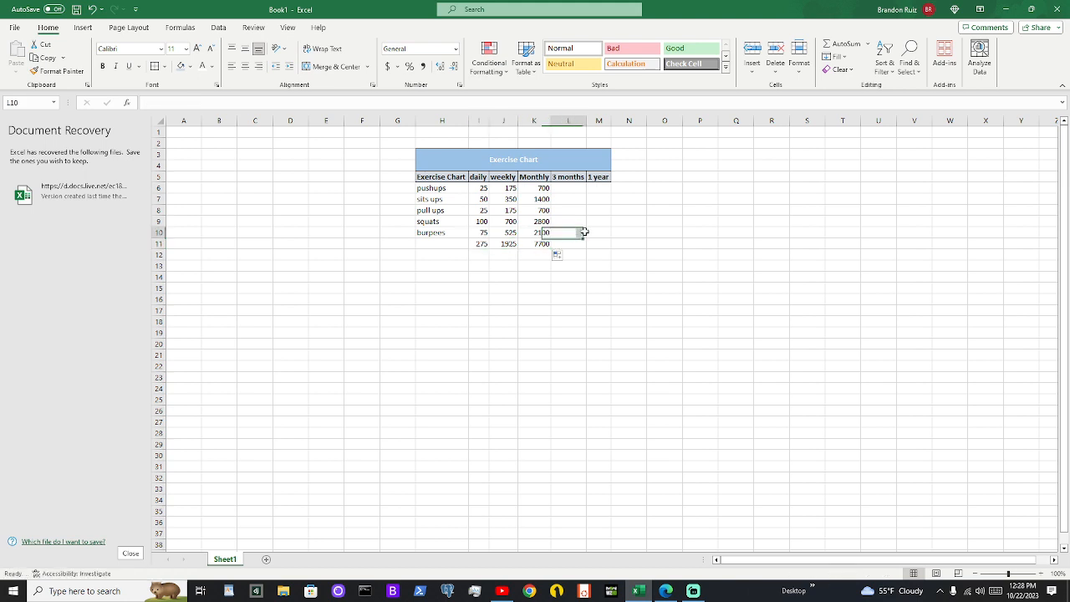
pyautogui.click(617, 274)
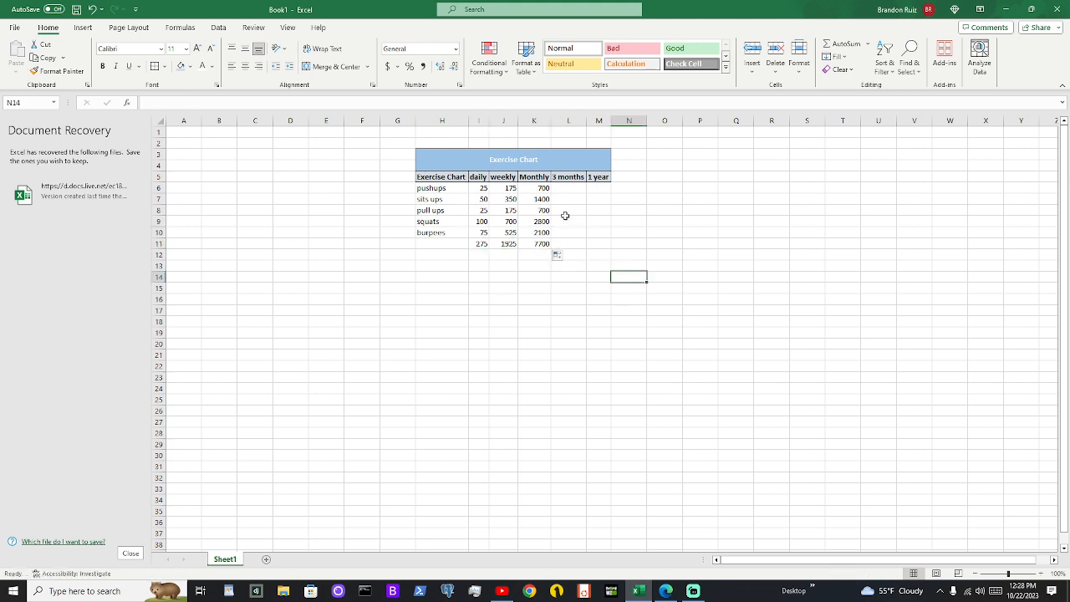
# Enter the formula =K6*3 in L6 for three months of pushups and fill it down through L10
pyautogui.click(558, 189)
pyautogui.click(545, 243)
pyautogui.click(558, 189)
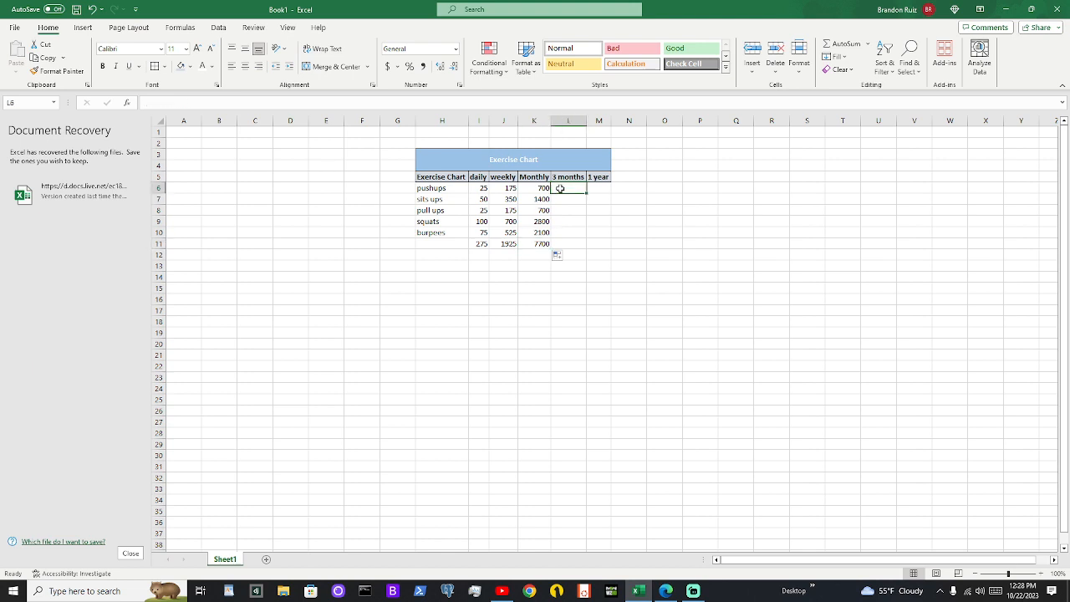
pyautogui.write('=')
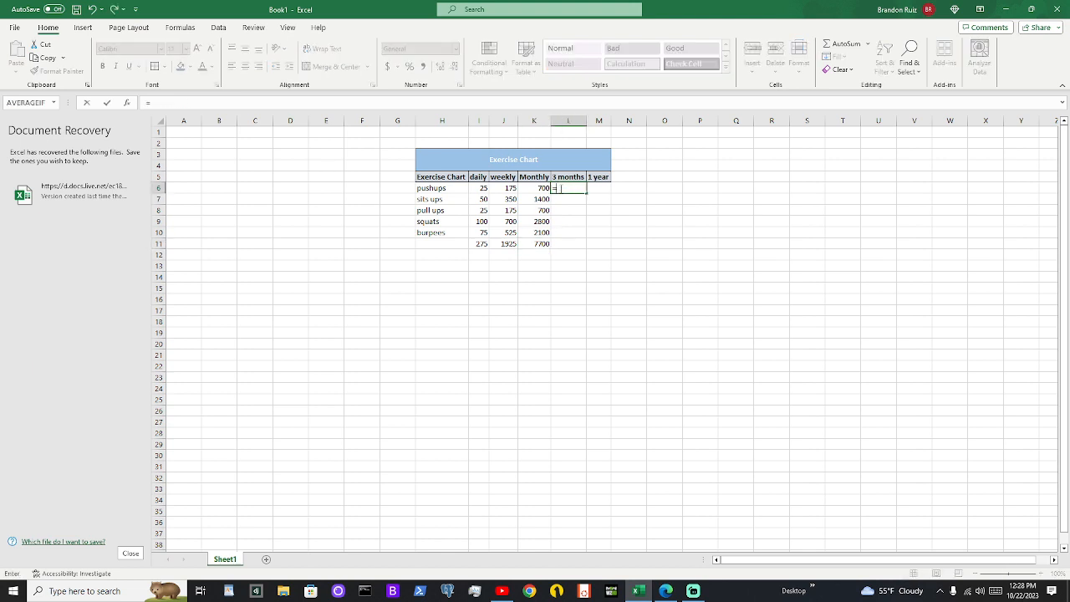
pyautogui.write('k6*3')
pyautogui.press('Return')
pyautogui.click(559, 188)
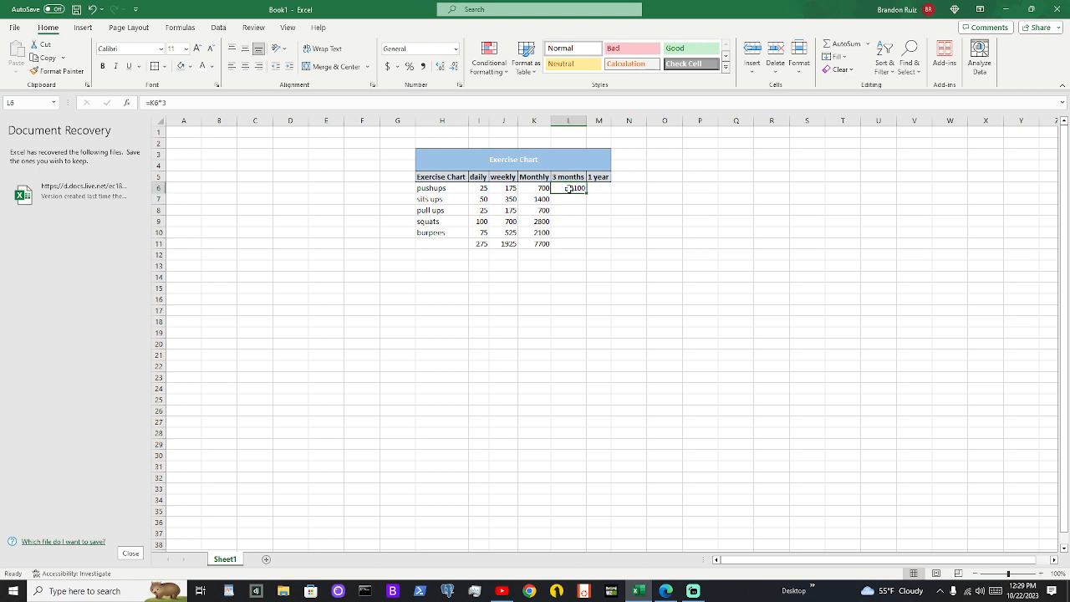
pyautogui.moveTo(587, 192); pyautogui.dragTo(589, 233)
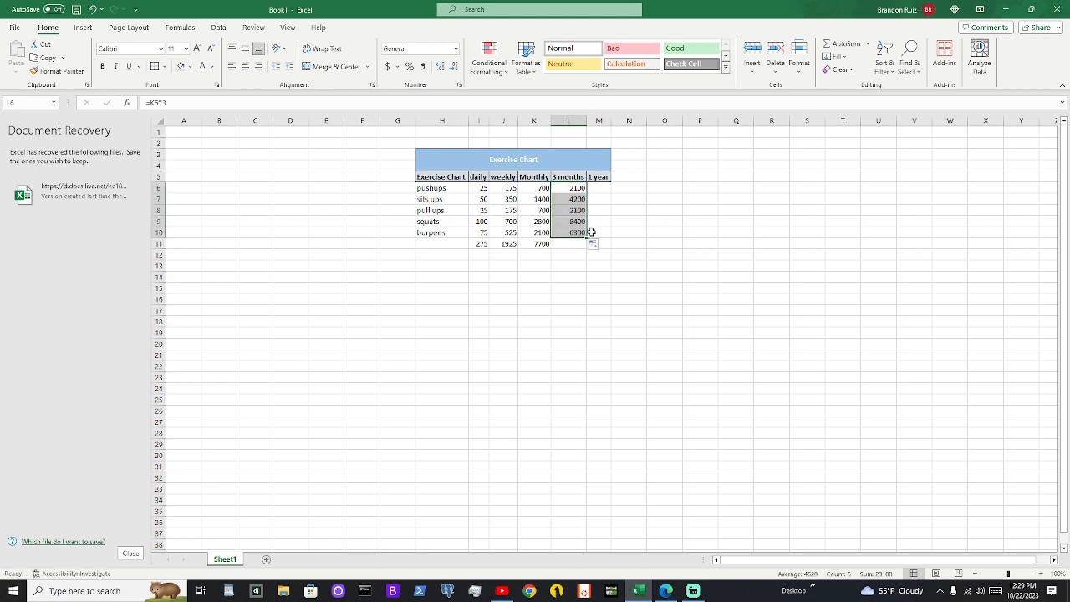
# Extend the monthly SUM total from K11 into L11 for the 3 months column
pyautogui.click(575, 244)
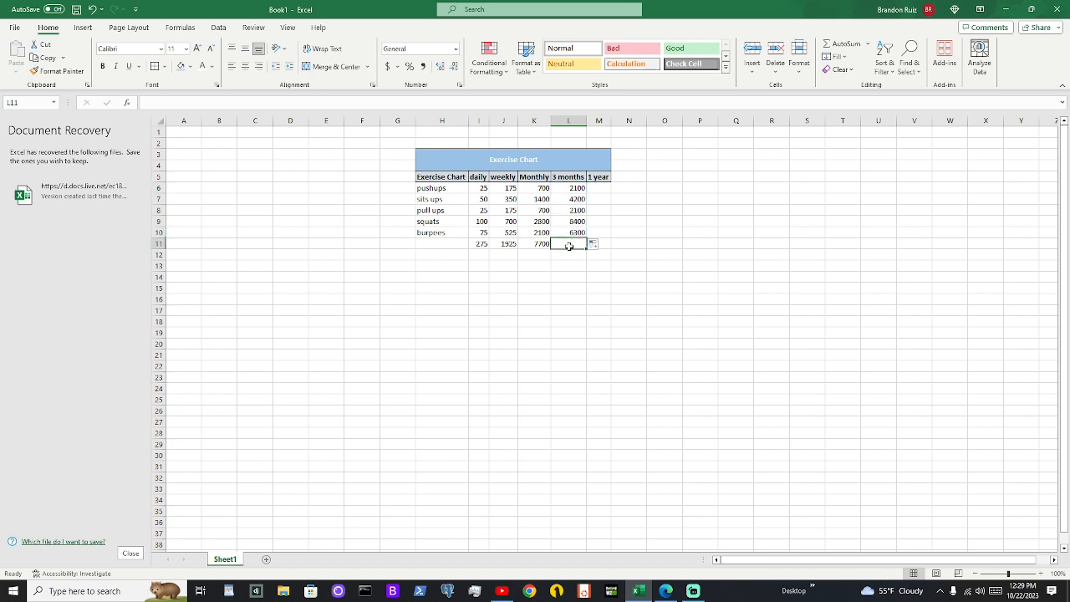
pyautogui.click(543, 246)
pyautogui.moveTo(551, 249); pyautogui.dragTo(583, 249)
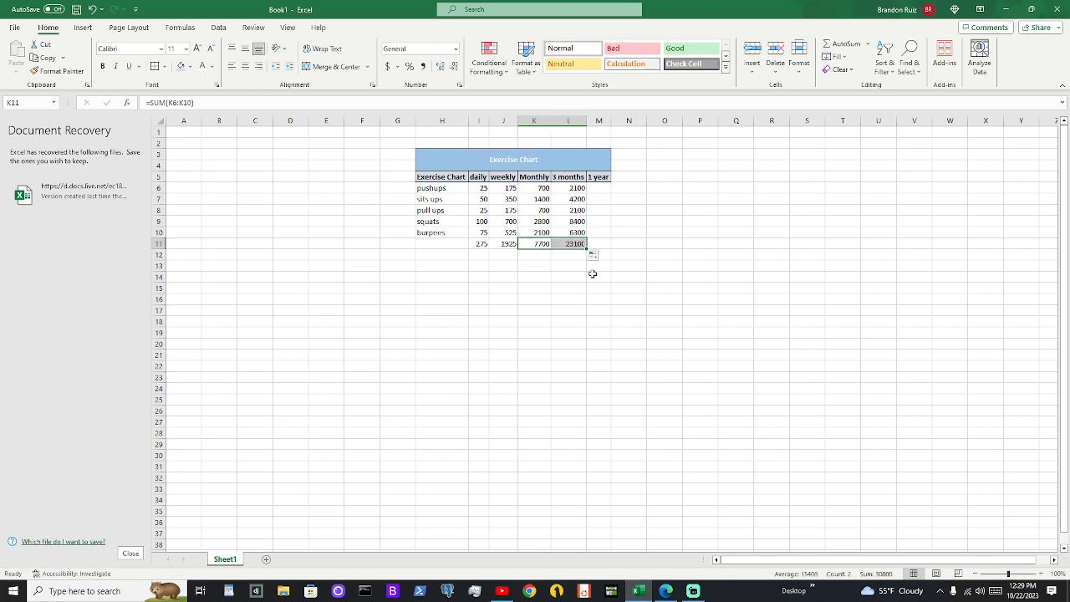
pyautogui.click(593, 274)
# Check the formulas in L6 and L10 and the SUM range of the total in L11
pyautogui.click(573, 243)
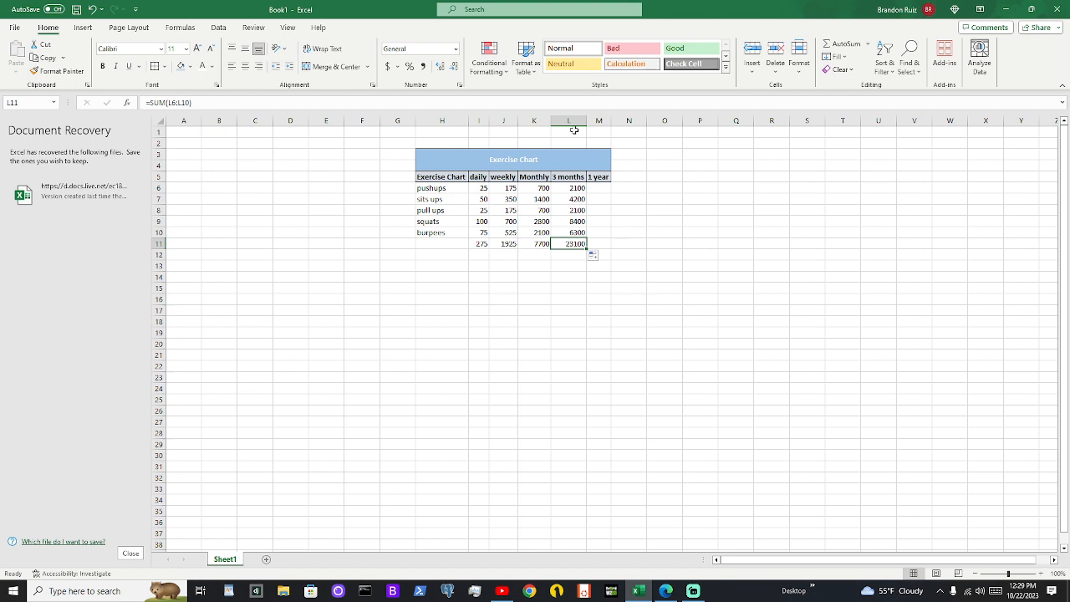
pyautogui.click(569, 188)
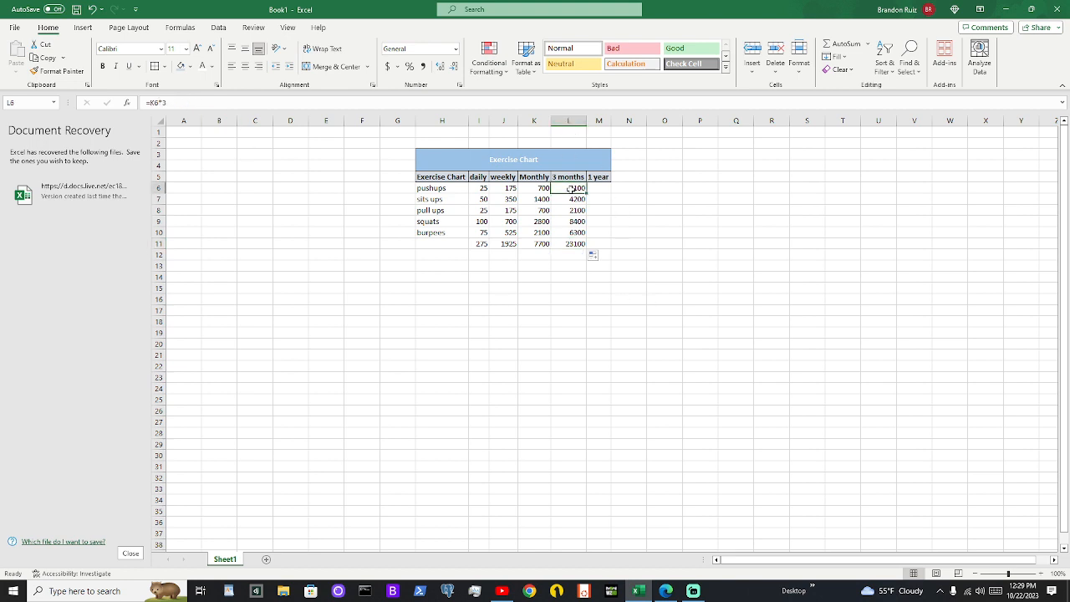
pyautogui.click(580, 232)
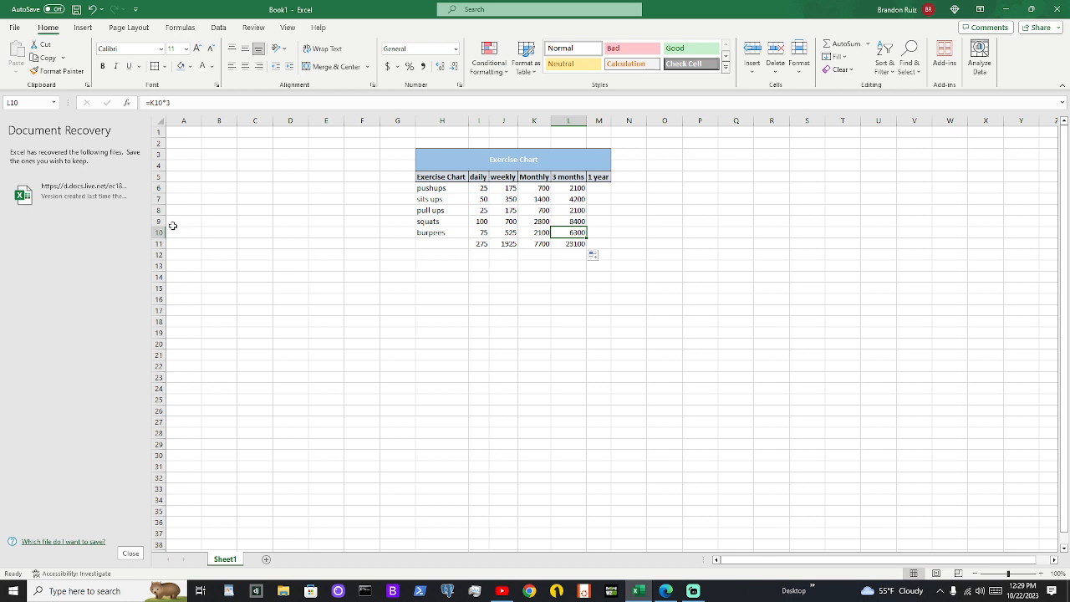
pyautogui.click(173, 103)
pyautogui.click(572, 244)
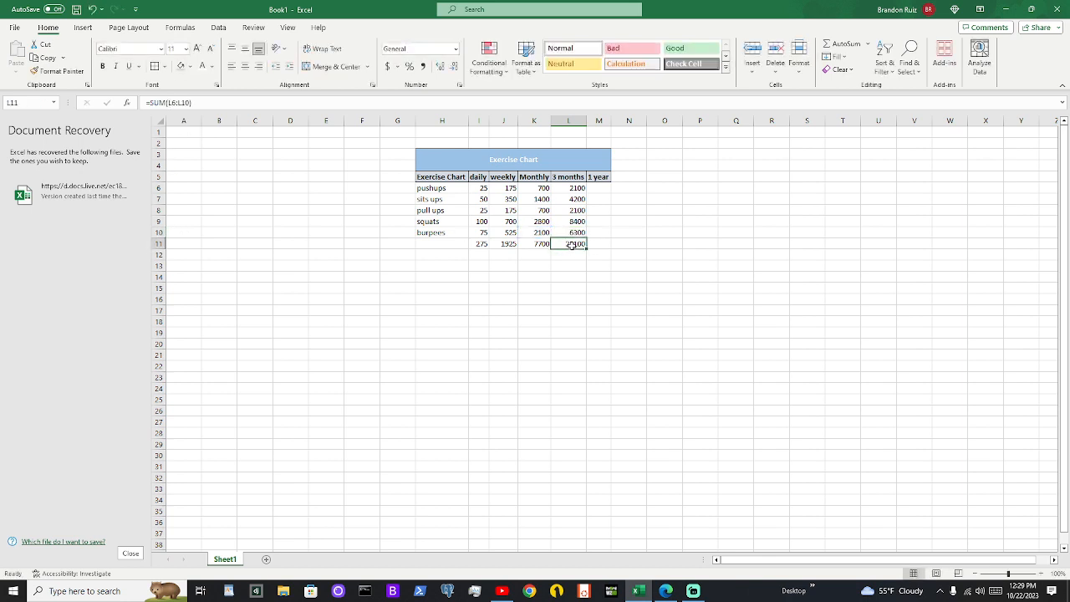
pyautogui.click(244, 103)
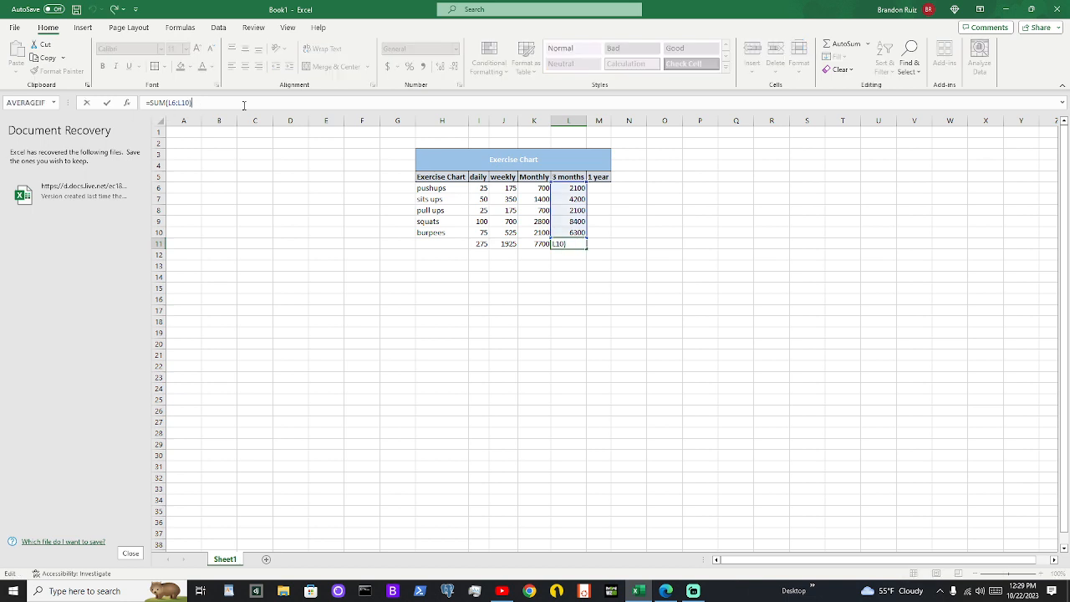
# Enter the formula =L6*4 in M6 for the yearly pushups, discarding any stray character in M7
pyautogui.click(589, 189)
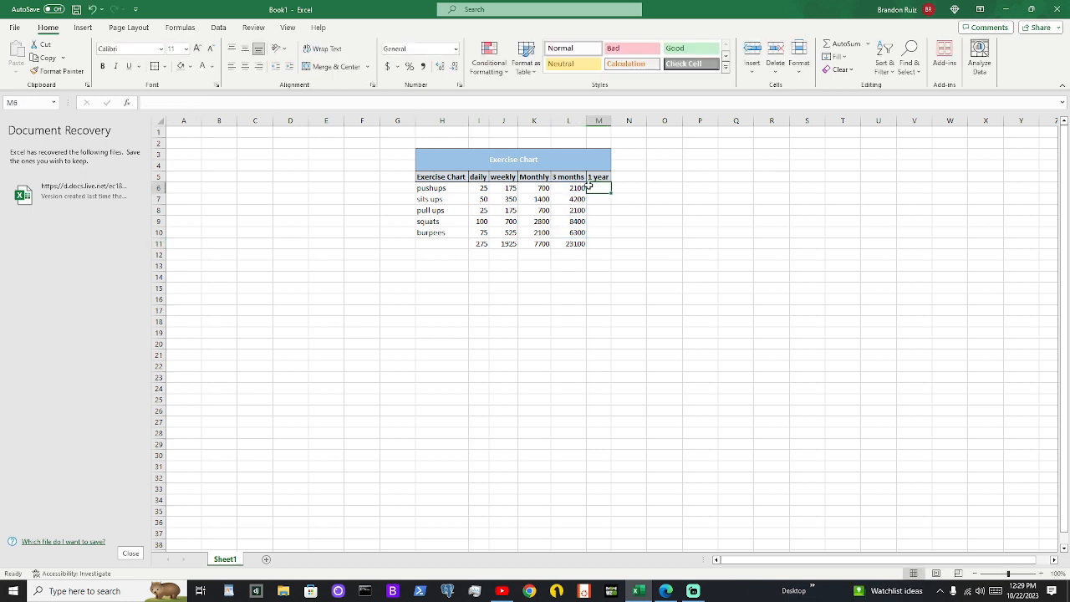
pyautogui.click(577, 188)
pyautogui.click(601, 192)
pyautogui.write('=')
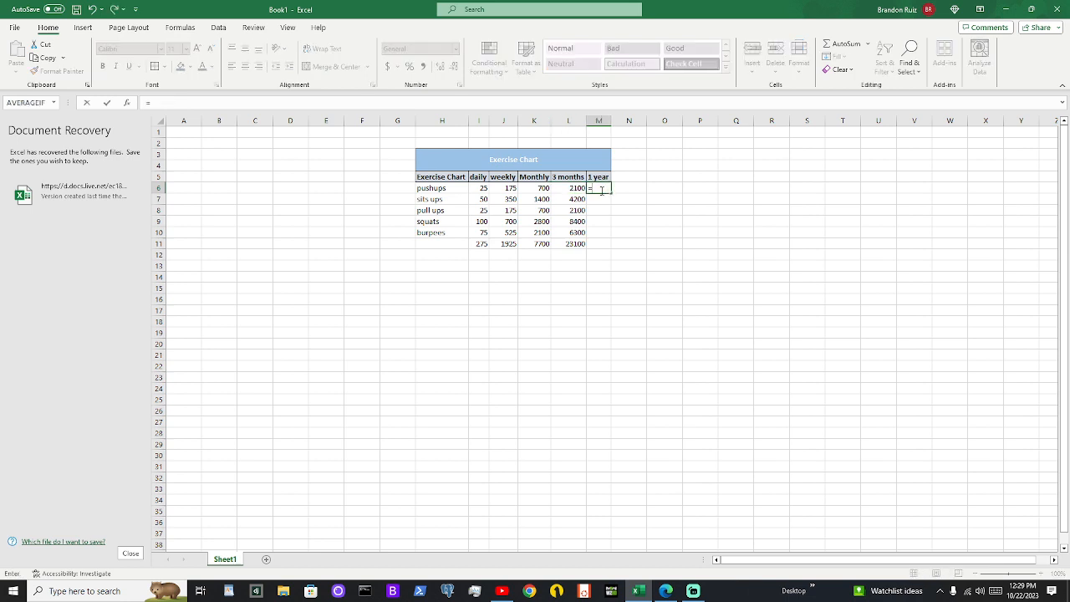
pyautogui.write('l6')
pyautogui.write('*4')
pyautogui.press('Return')
pyautogui.write('\\')
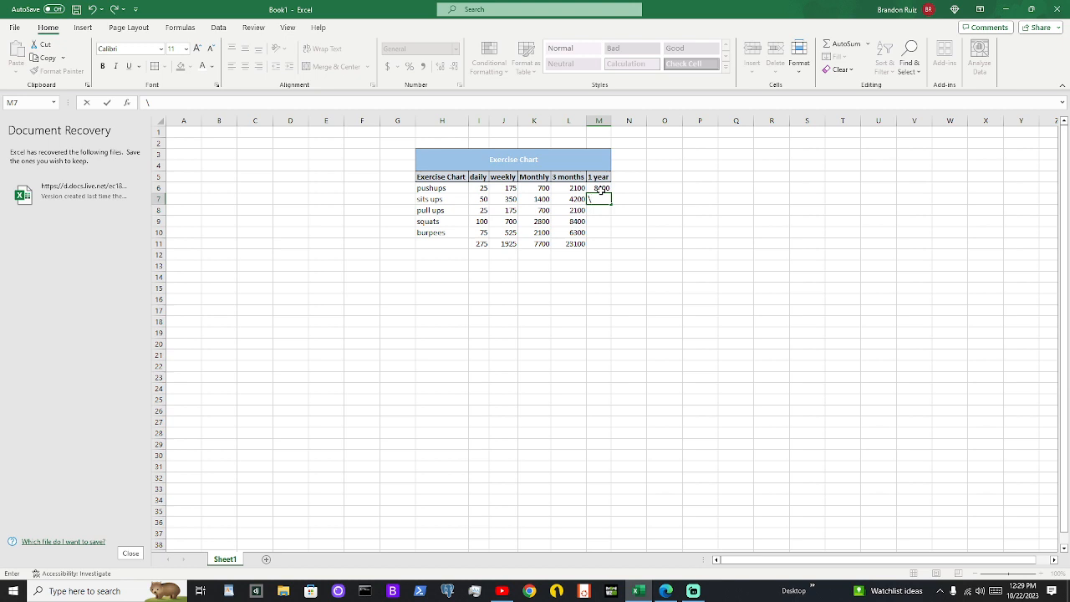
pyautogui.click(600, 190)
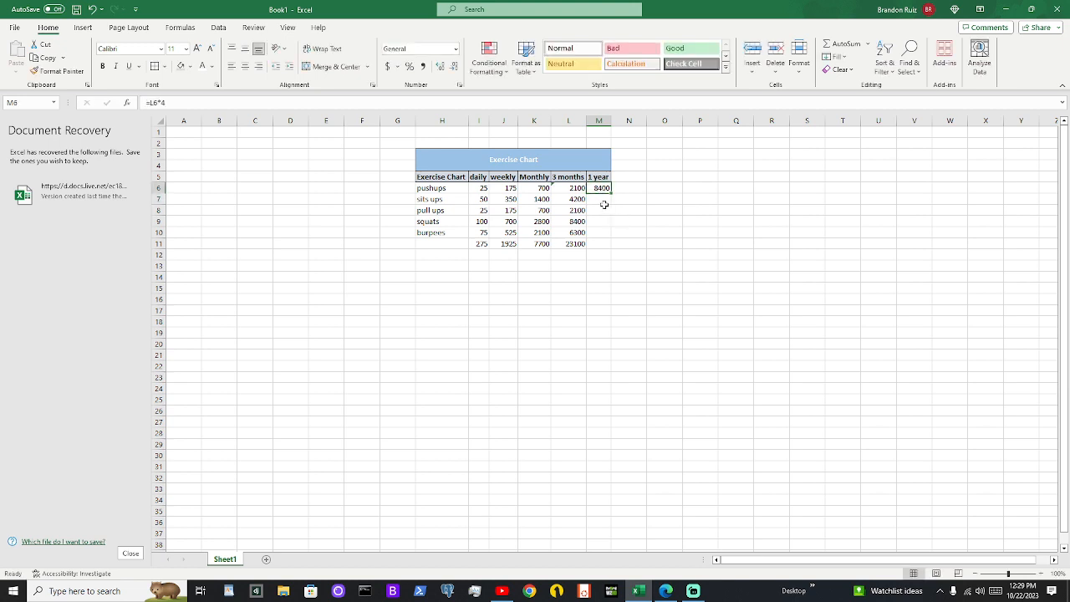
# Enter the formula =L7*4 in M7 for the yearly sit-ups
pyautogui.click(601, 197)
pyautogui.write('=')
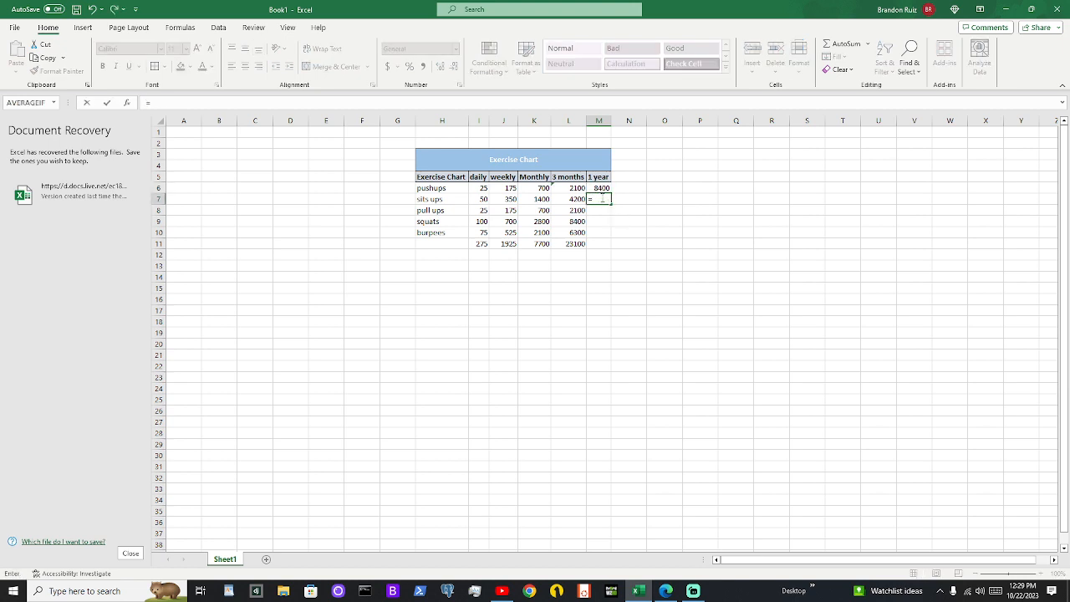
pyautogui.write('l7')
pyautogui.press('BackSpace')
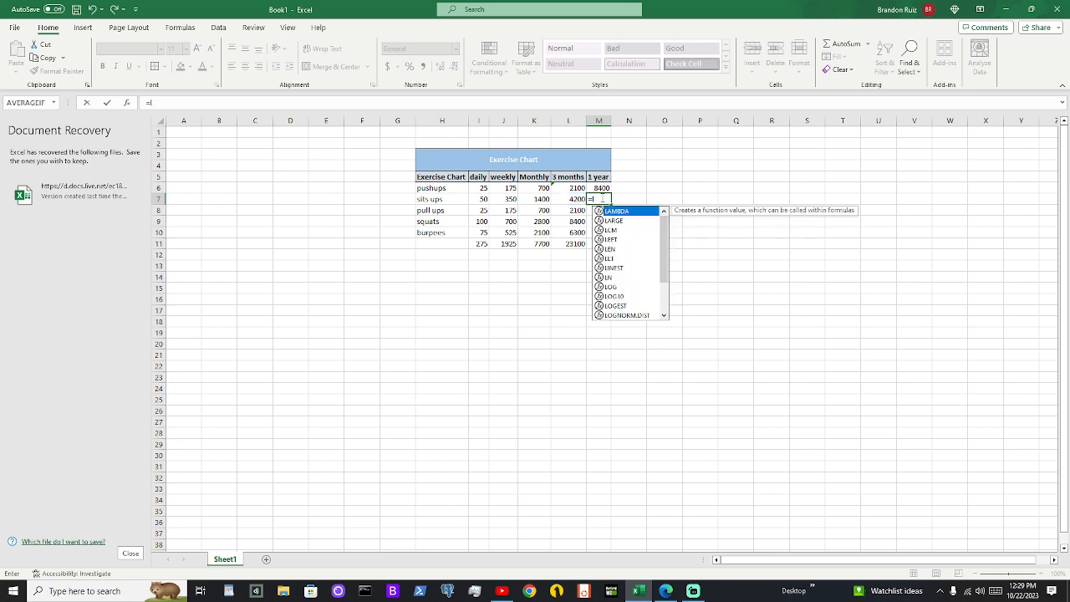
pyautogui.write('7')
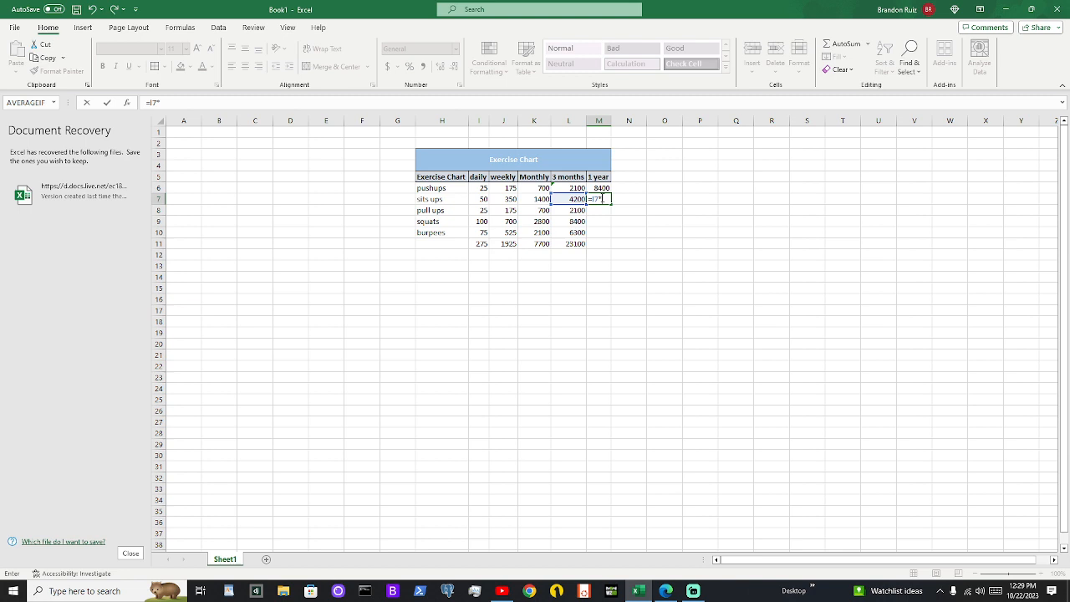
pyautogui.write('*4')
pyautogui.press('Return')
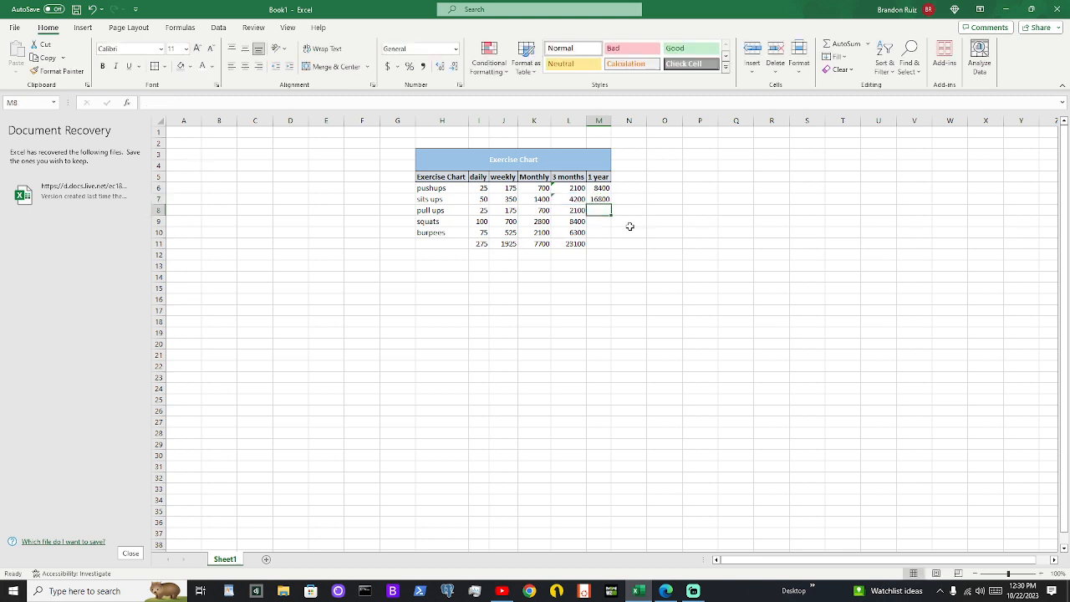
# Fill the yearly formula from M6 down through M10 and check the formulas in M7 and M8
pyautogui.moveTo(601, 199); pyautogui.dragTo(602, 190)
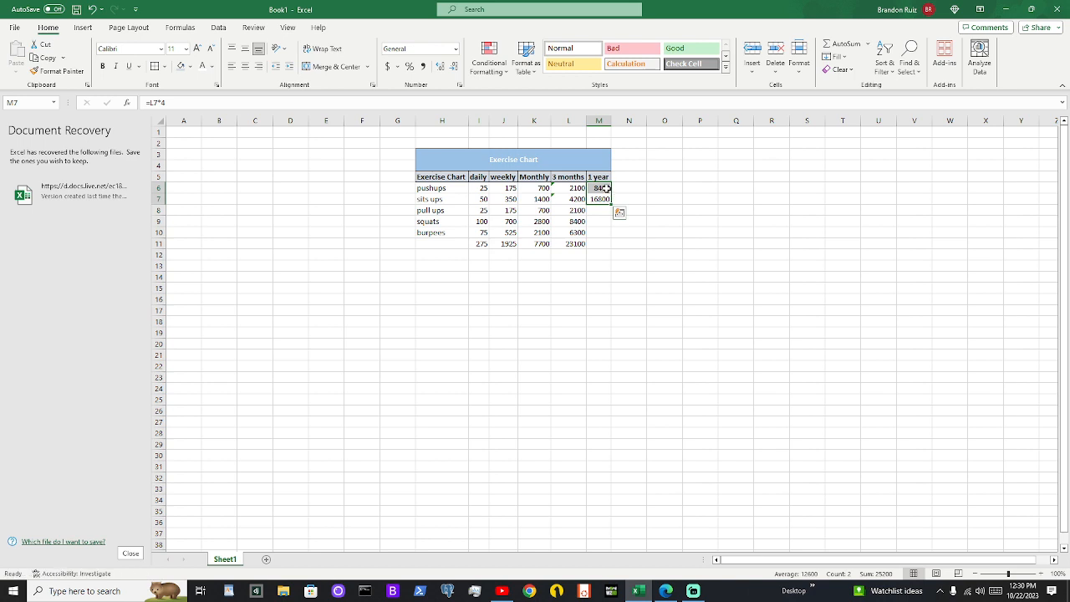
pyautogui.click(604, 188)
pyautogui.moveTo(612, 194); pyautogui.dragTo(611, 193)
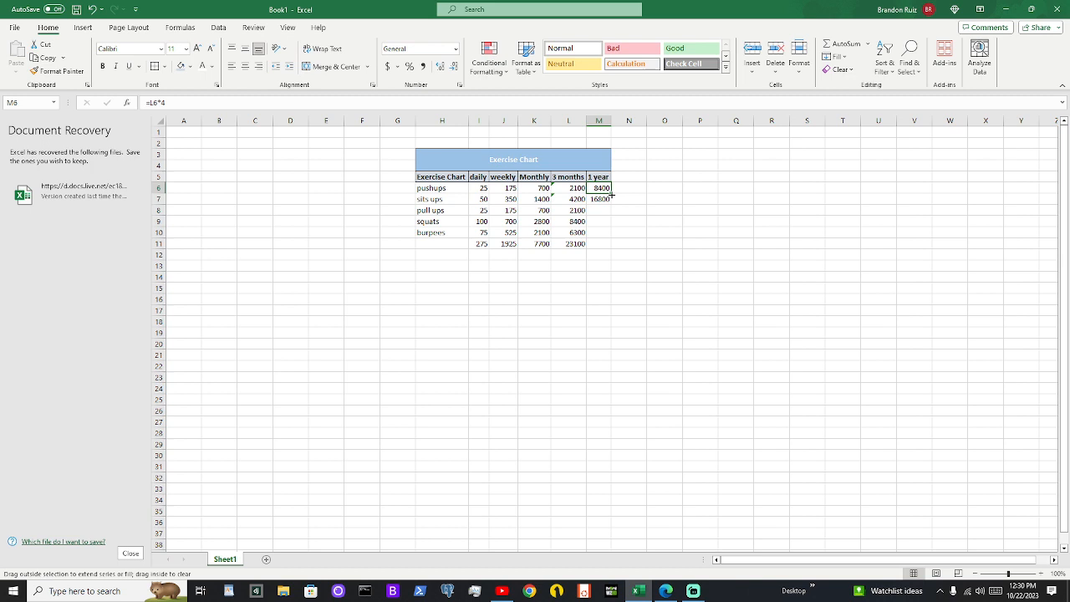
pyautogui.moveTo(612, 194); pyautogui.dragTo(612, 242)
pyautogui.click(627, 217)
pyautogui.click(600, 199)
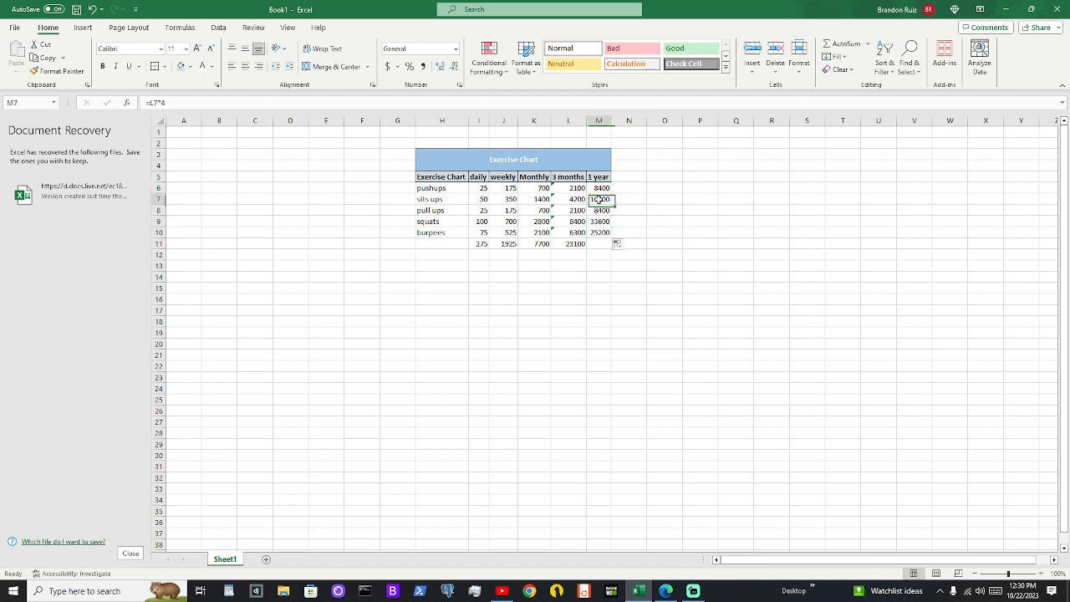
pyautogui.click(602, 210)
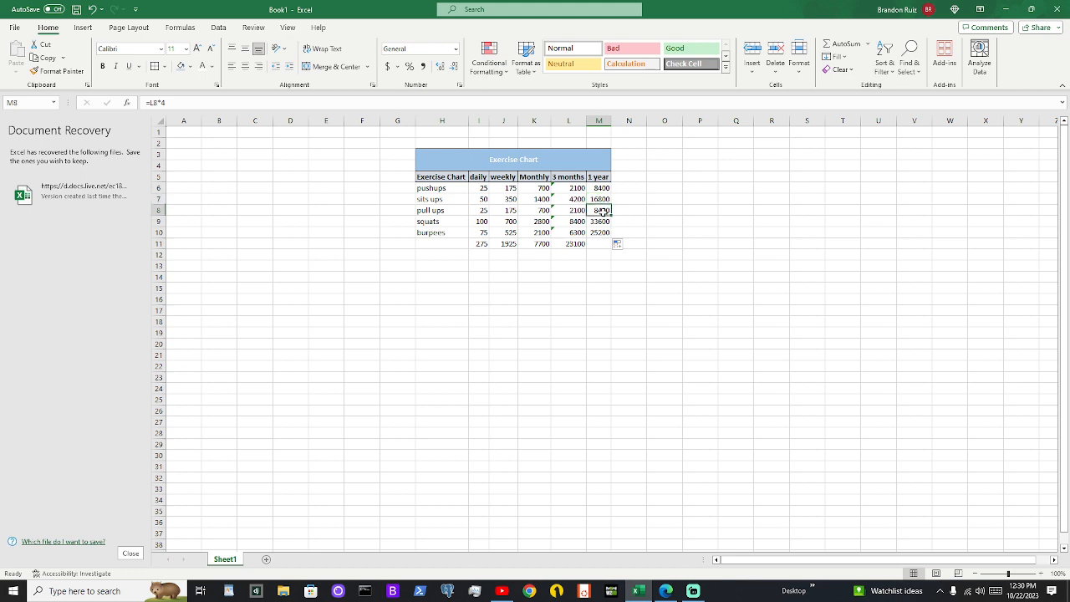
# Extend the 3 months SUM total from L11 into M11 for the 1 year column
pyautogui.click(603, 243)
pyautogui.click(568, 244)
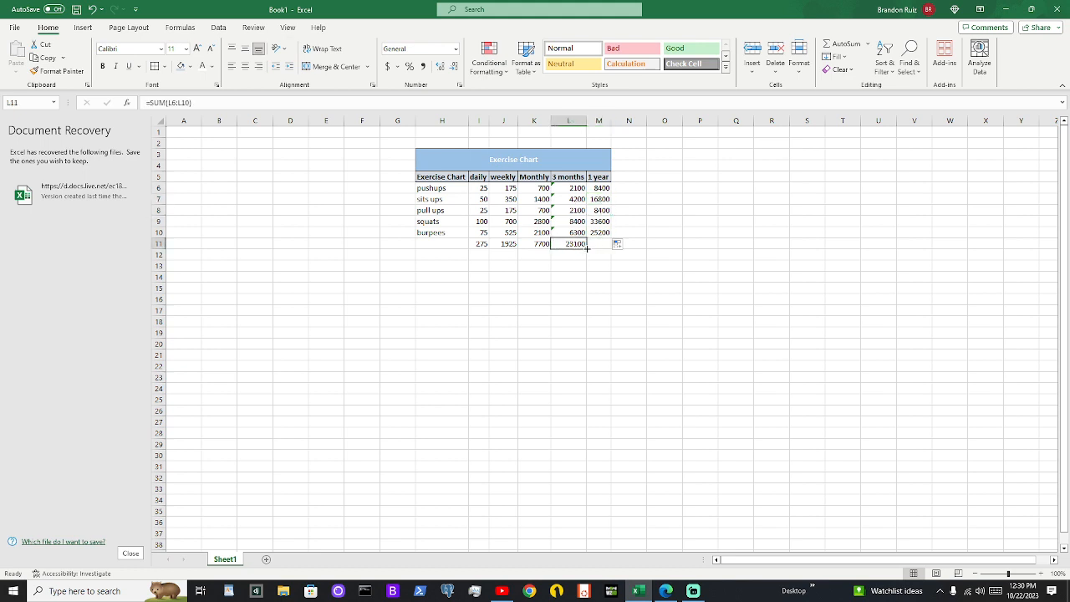
pyautogui.moveTo(586, 249); pyautogui.dragTo(605, 252)
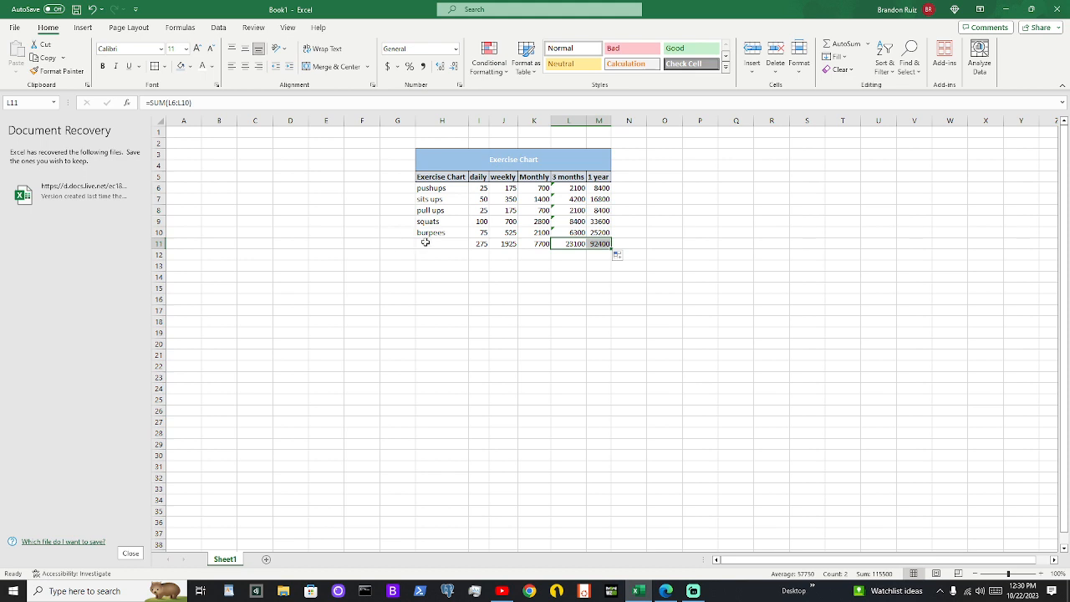
pyautogui.click(427, 242)
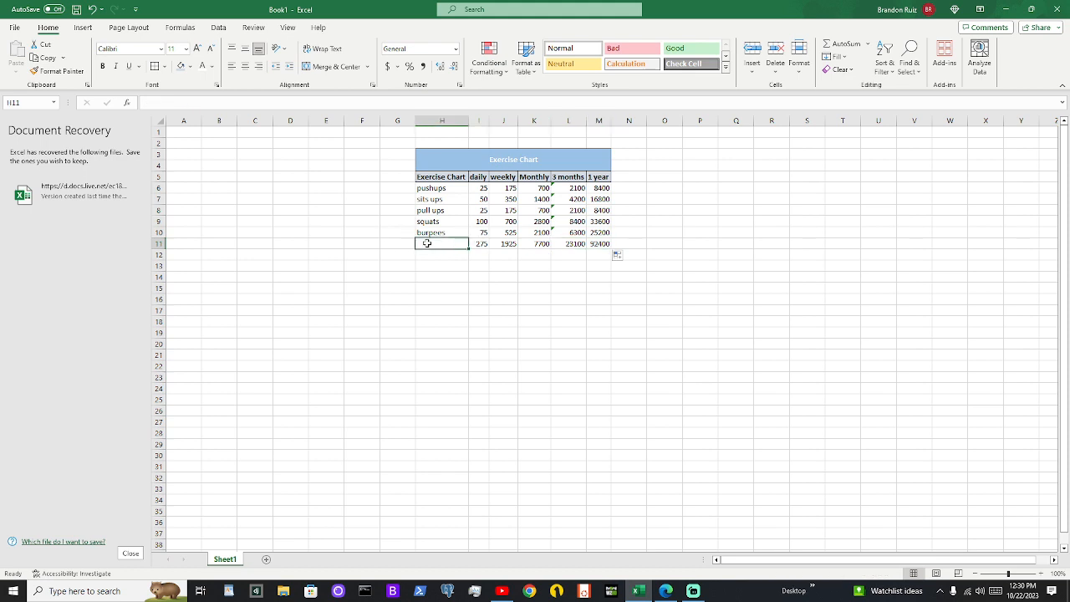
pyautogui.write('Sum')
pyautogui.press('BackSpace')
pyautogui.press('BackSpace')
pyautogui.press('BackSpace')
pyautogui.press('Tab')
pyautogui.write('S')
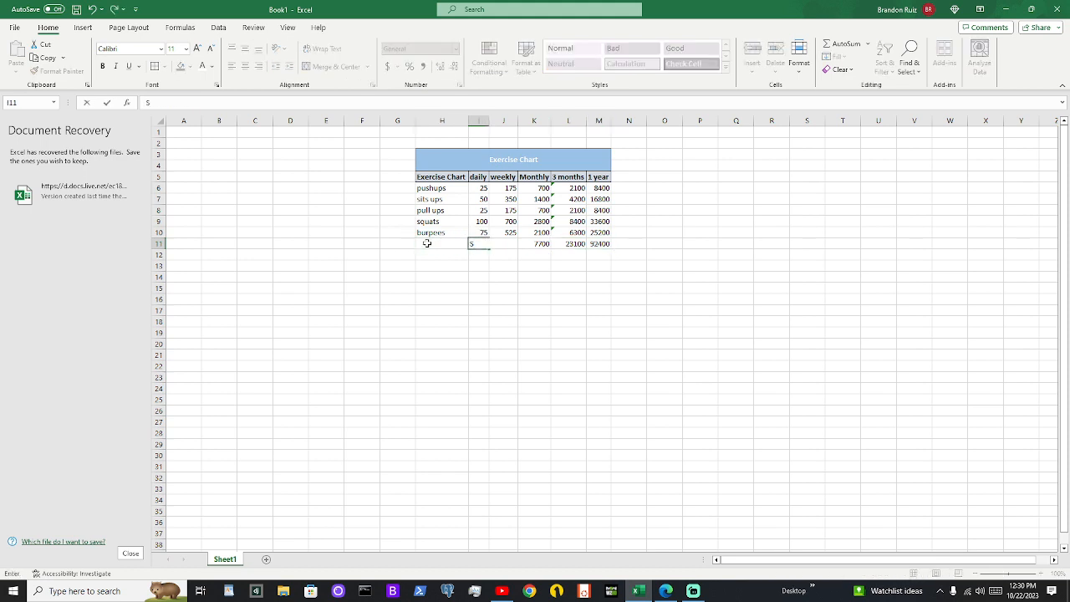
pyautogui.hotkey('ctrl', 'z')
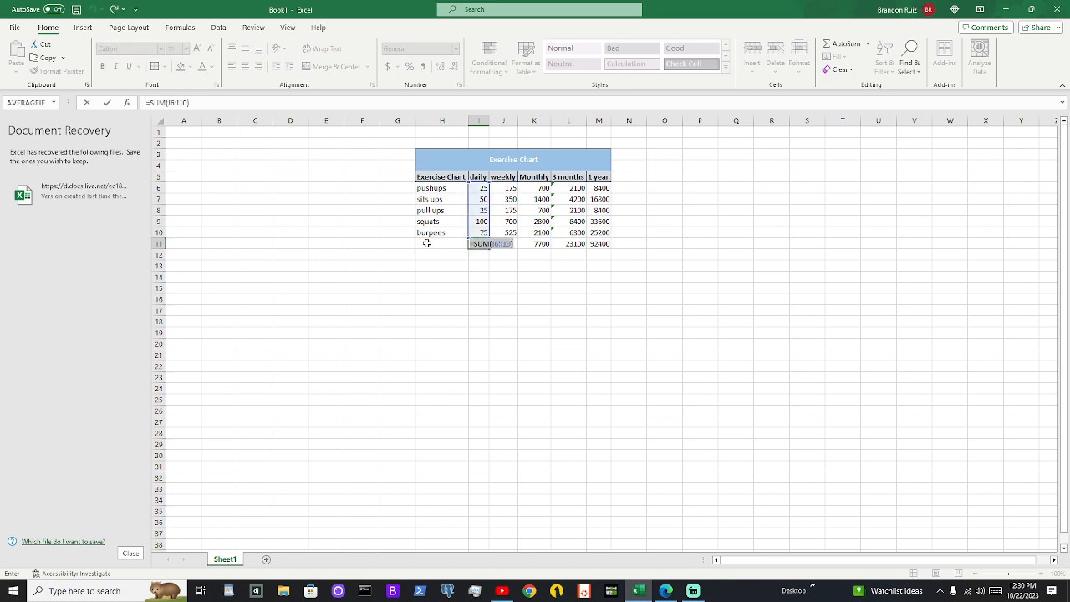
pyautogui.hotkey('ctrl', 'z')
pyautogui.hotkey('ctrl', 'z')
pyautogui.press('Return')
# Label the totals row by entering "SUM >" in H11
pyautogui.click(426, 242)
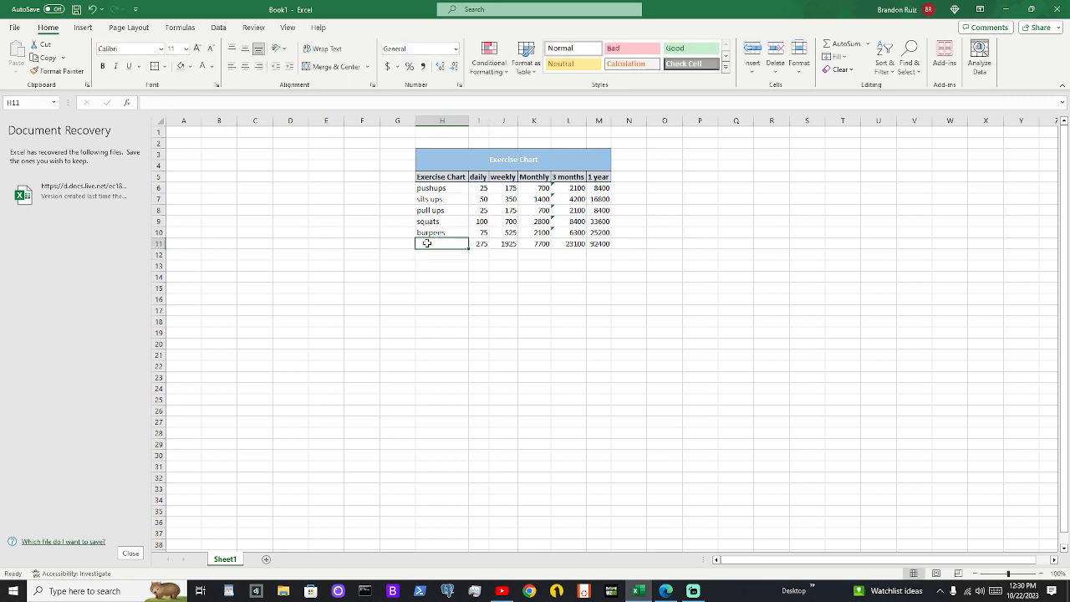
pyautogui.write('SUM >')
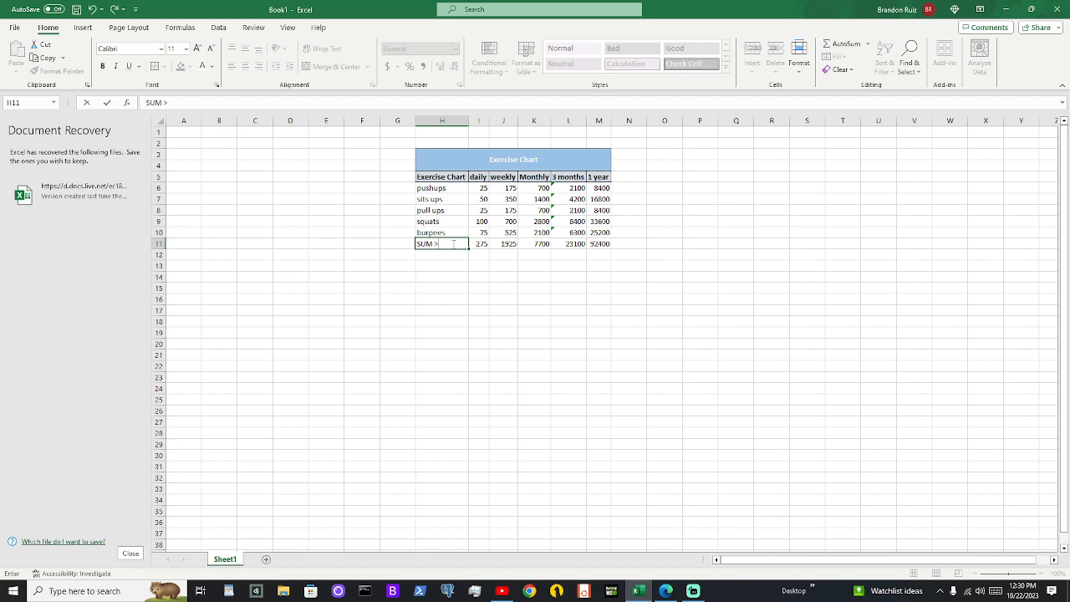
pyautogui.press('Return')
pyautogui.click(680, 244)
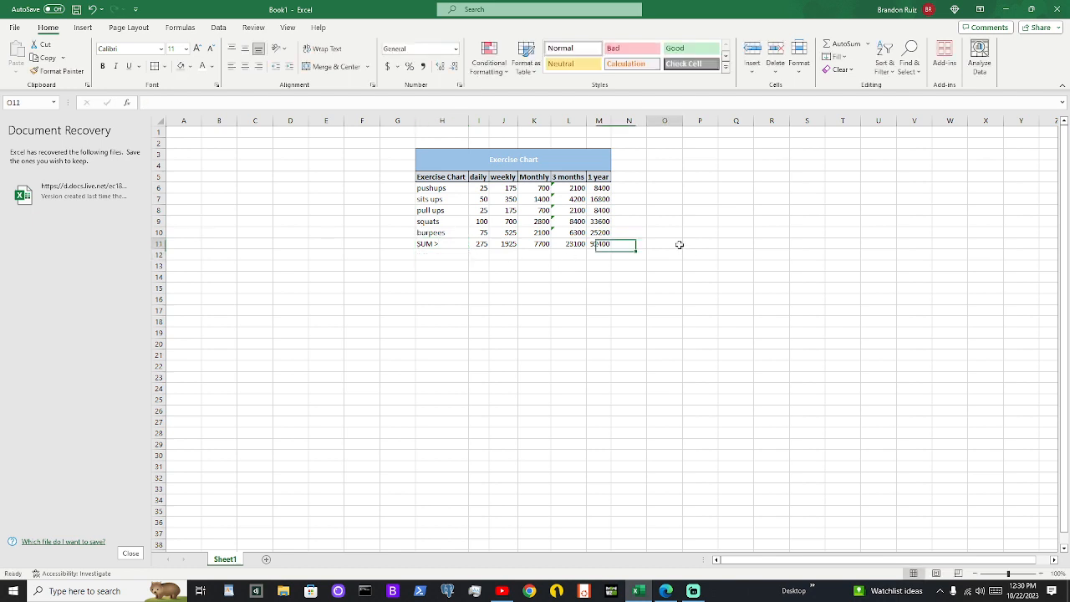
pyautogui.click(548, 186)
pyautogui.click(556, 187)
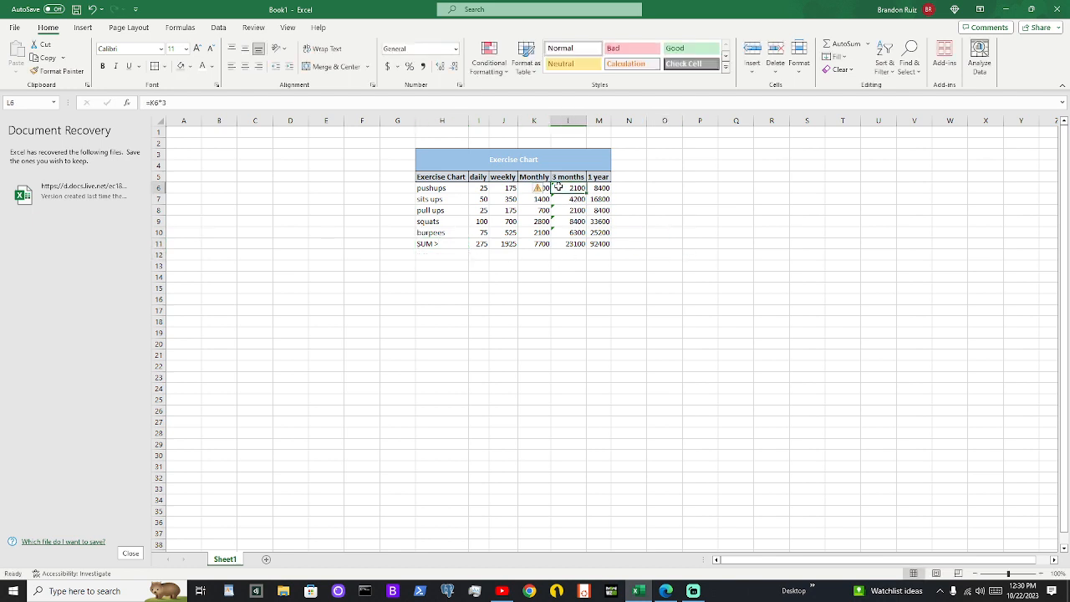
pyautogui.click(627, 186)
pyautogui.click(694, 298)
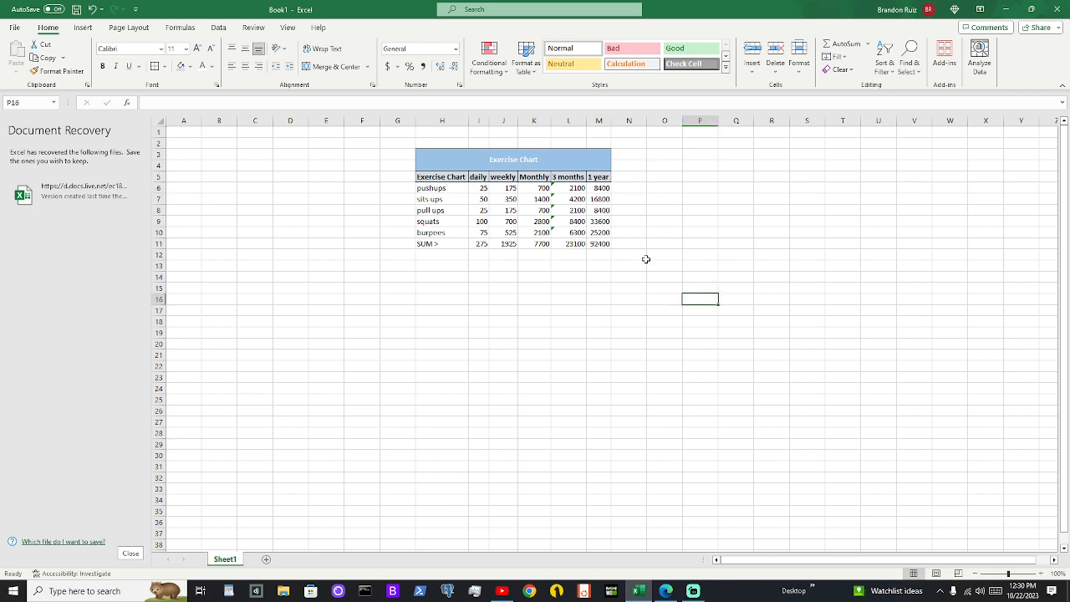
pyautogui.click(440, 254)
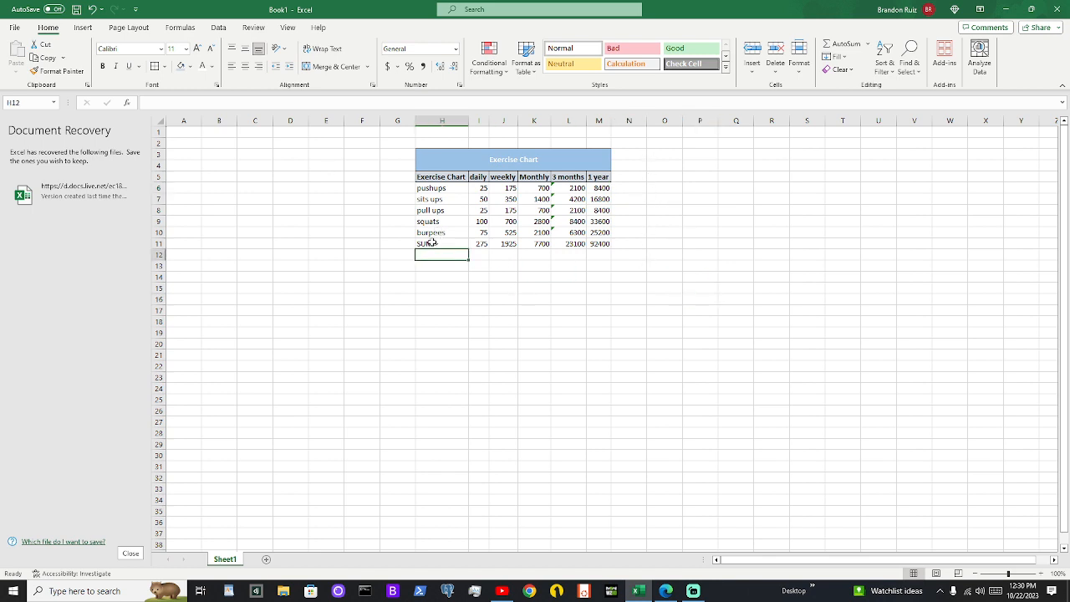
pyautogui.click(448, 243)
pyautogui.click(449, 260)
pyautogui.click(350, 244)
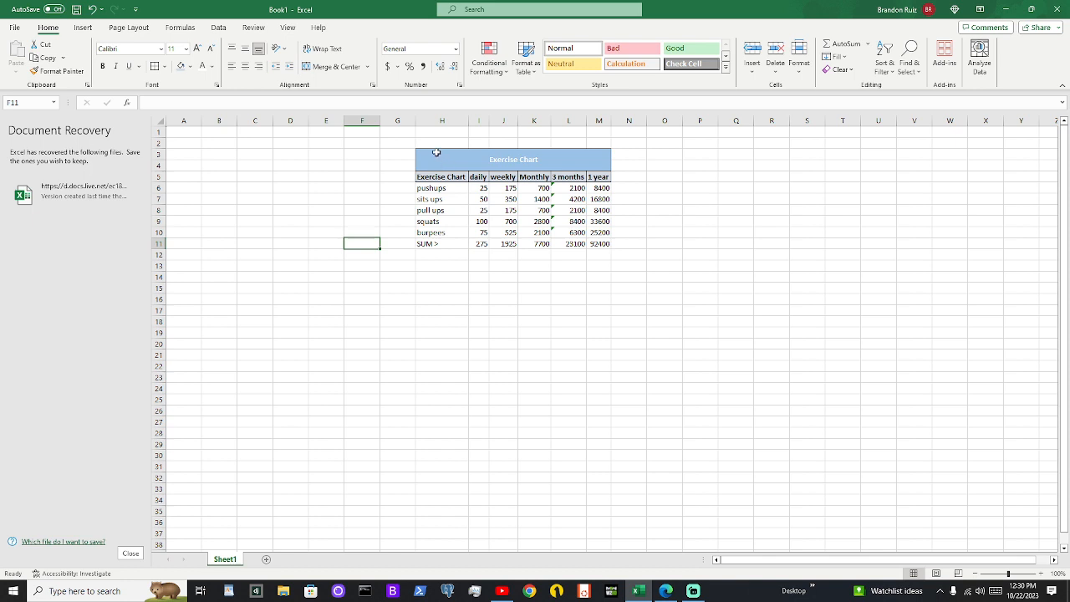
pyautogui.moveTo(435, 152); pyautogui.dragTo(603, 244)
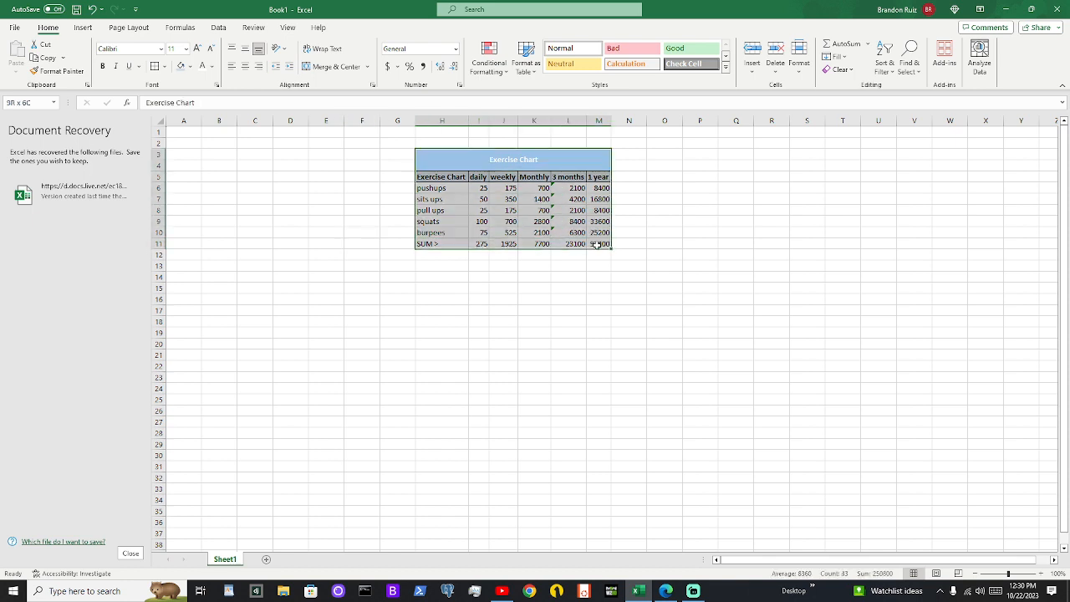
pyautogui.click(738, 188)
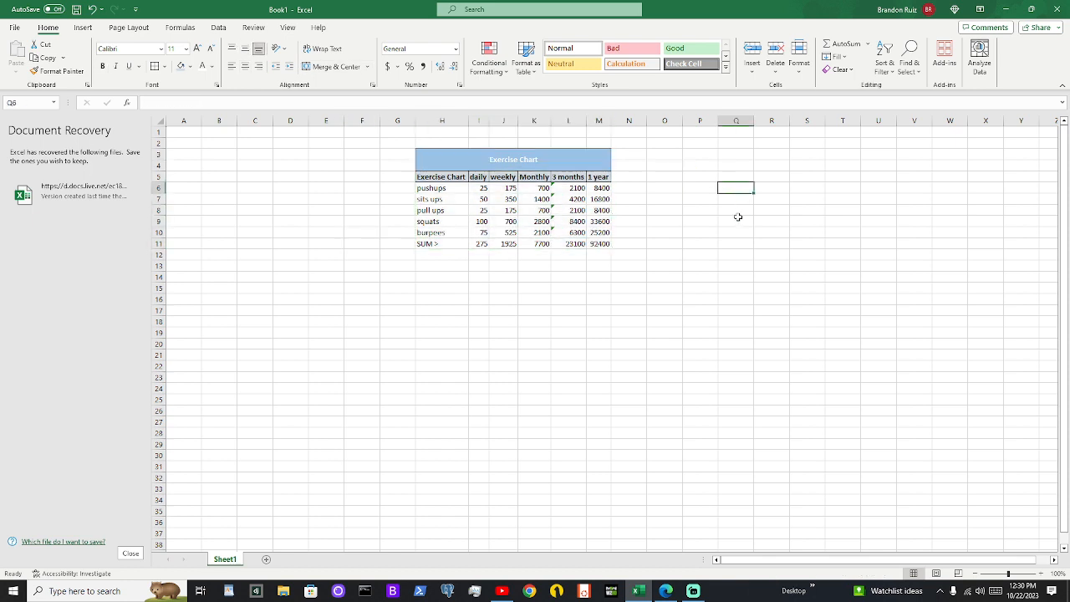
pyautogui.click(730, 308)
pyautogui.click(241, 299)
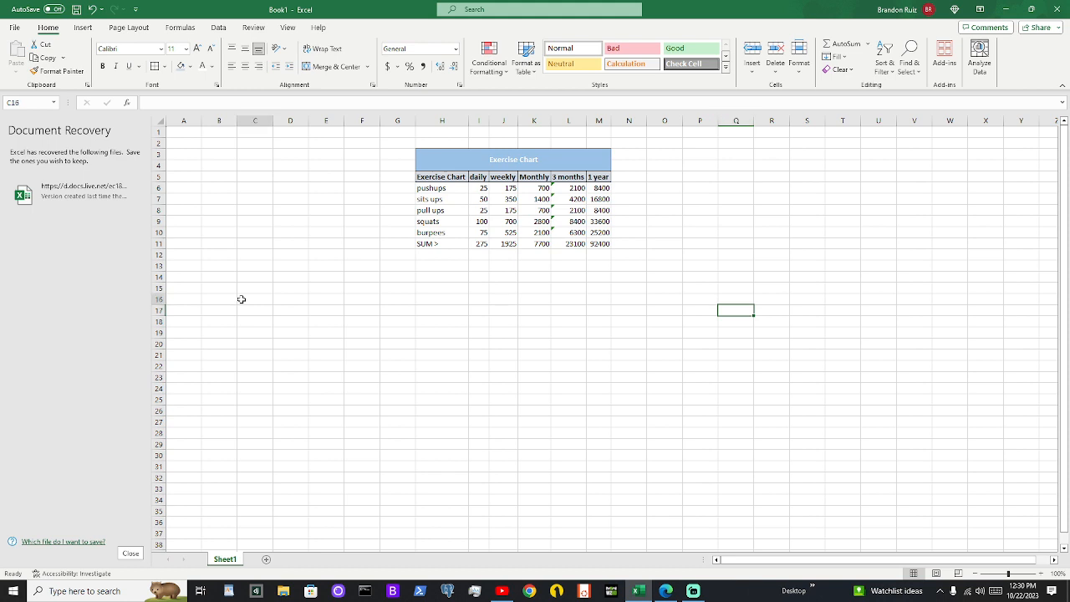
pyautogui.click(257, 213)
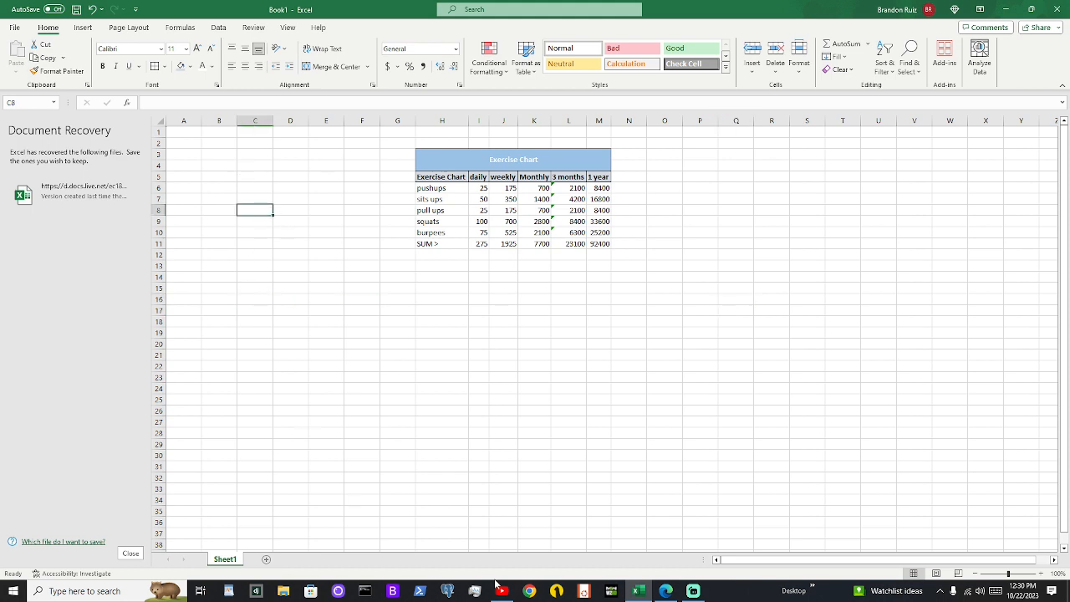
pyautogui.click(692, 591)
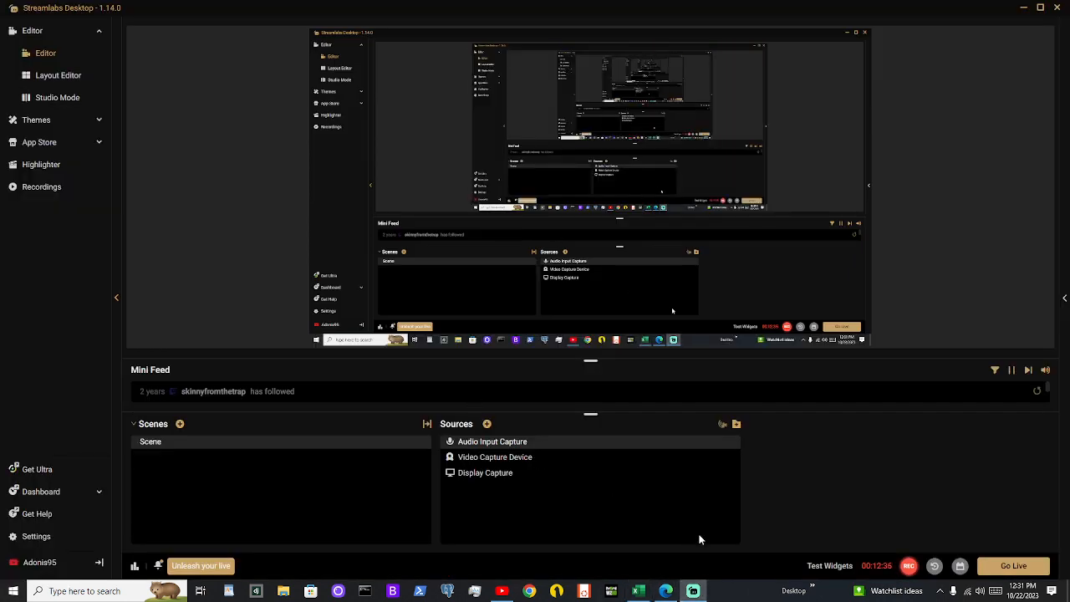